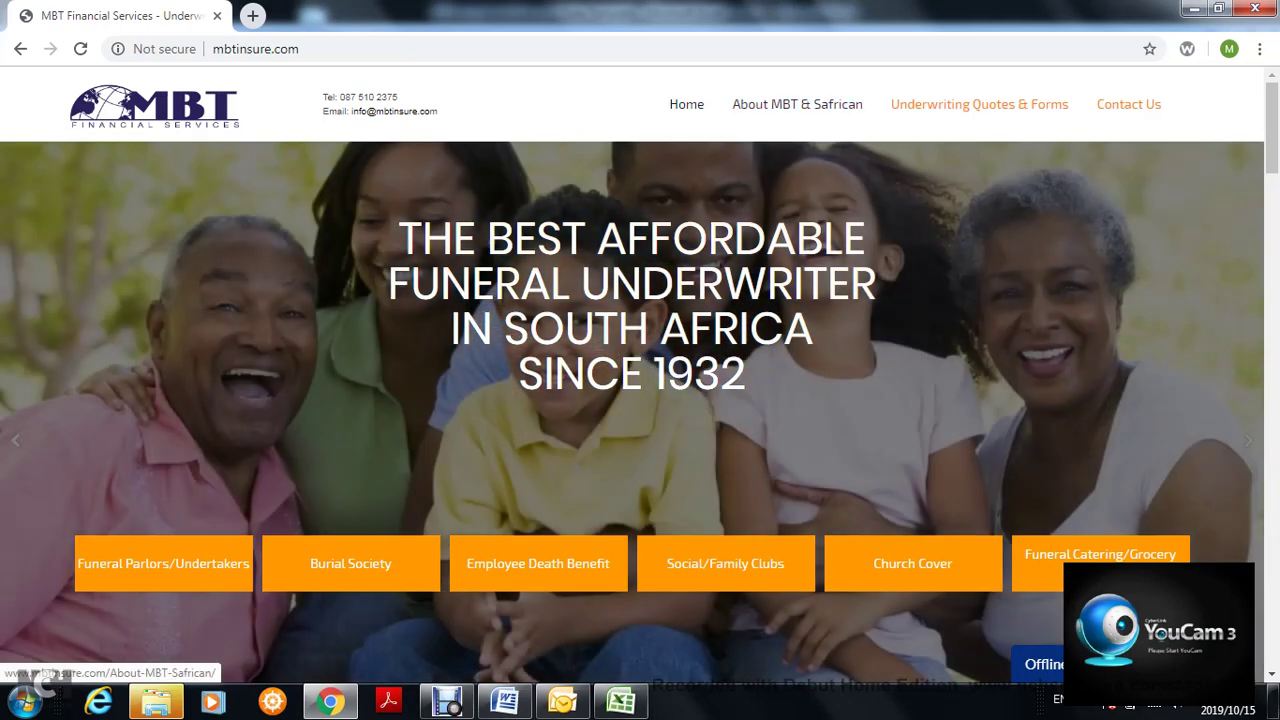
- Visit the About MBT & Safrican page, then go back to the MBT home page
left_click(797, 104)
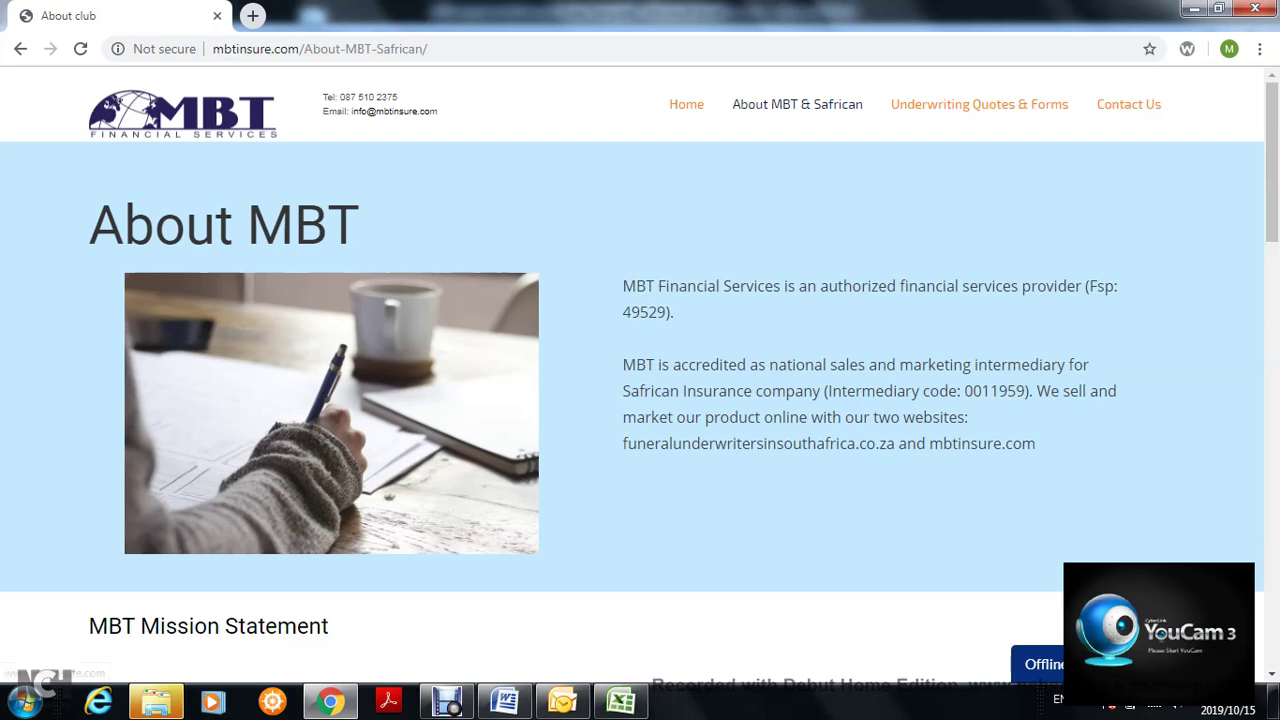
left_click(686, 104)
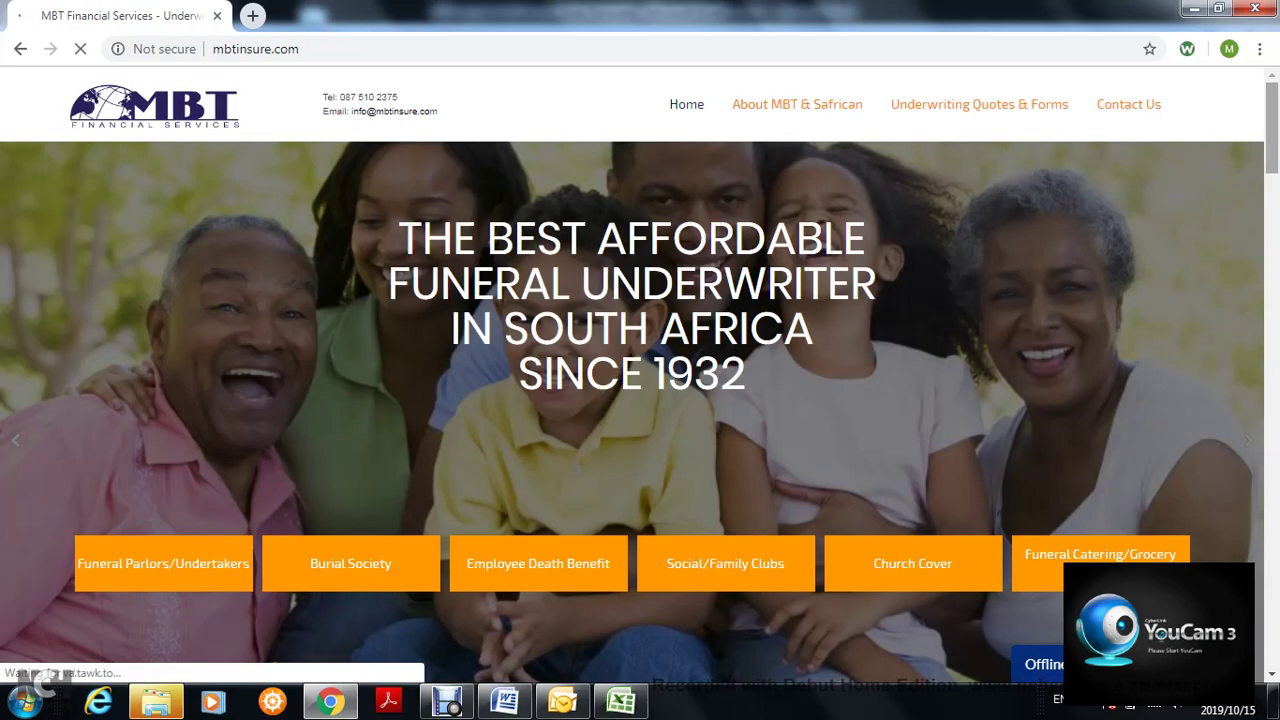
left_click_drag(1272, 128, 1272, 143)
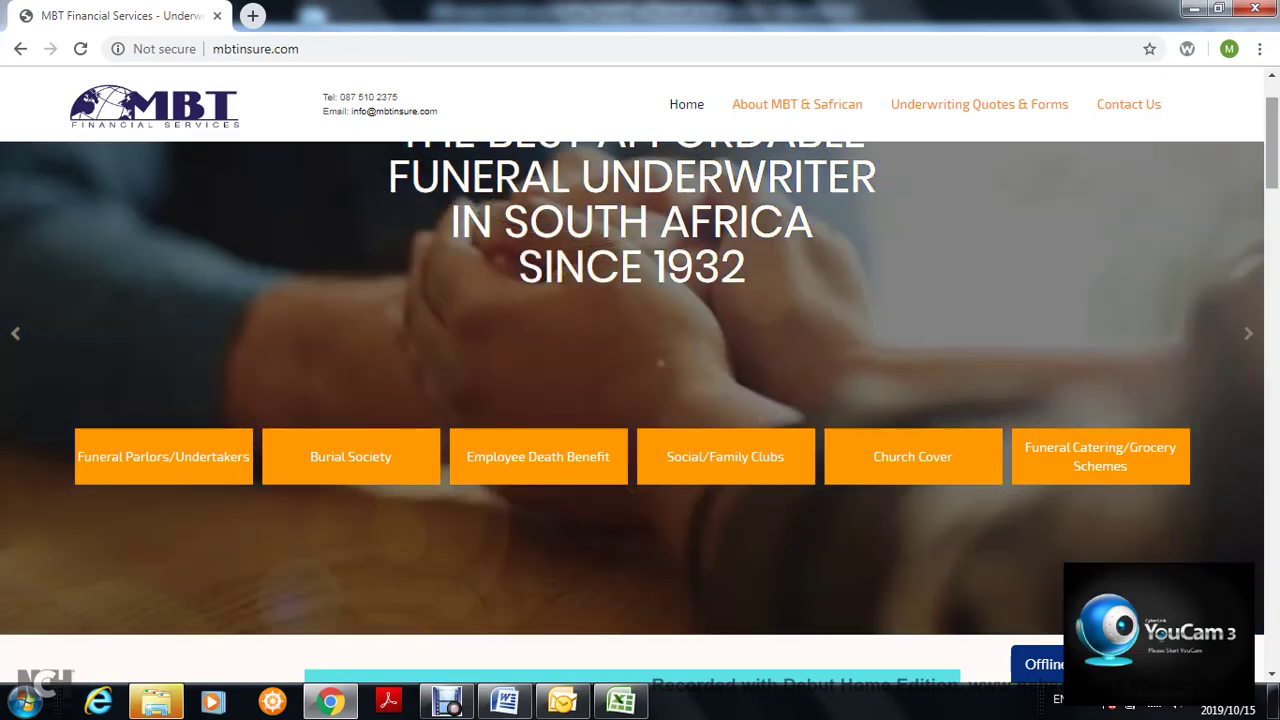
- Scroll down past the home page's category buttons and banners, then bring the Data Template workbook forward
scroll(640, 400, "down", 1)
scroll(640, 380, "up", 1)
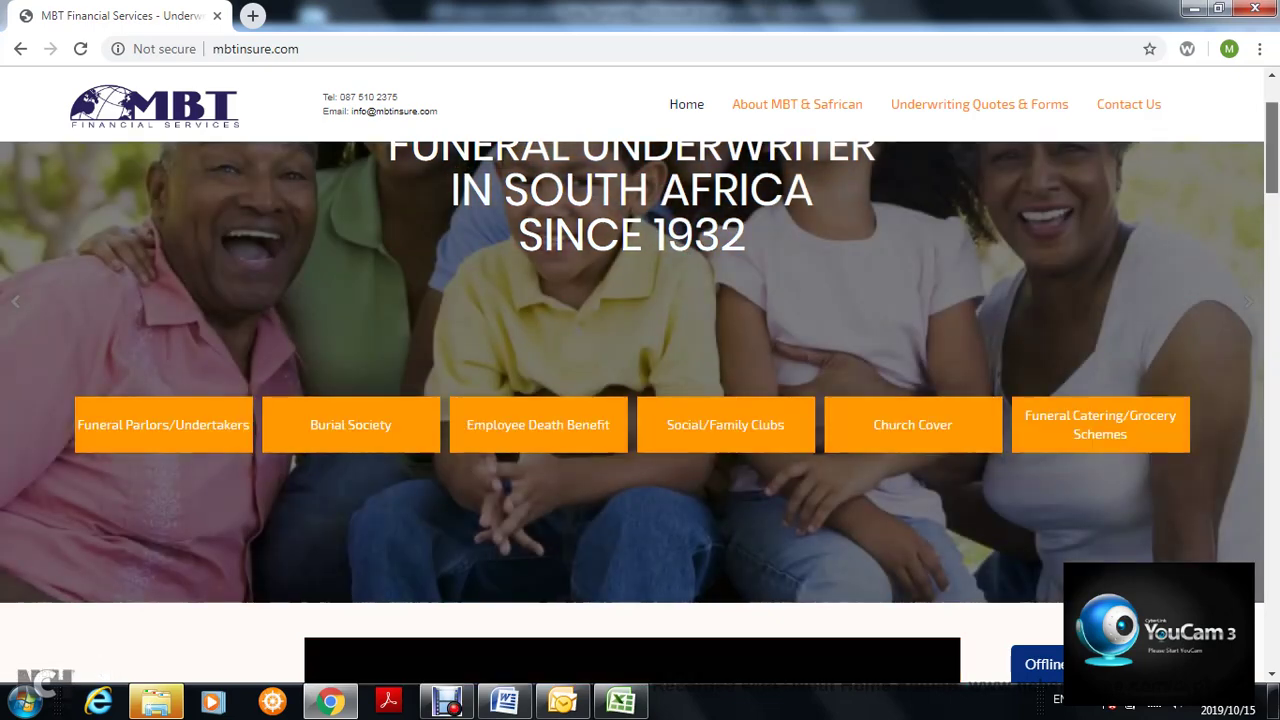
scroll(640, 380, "down", 1)
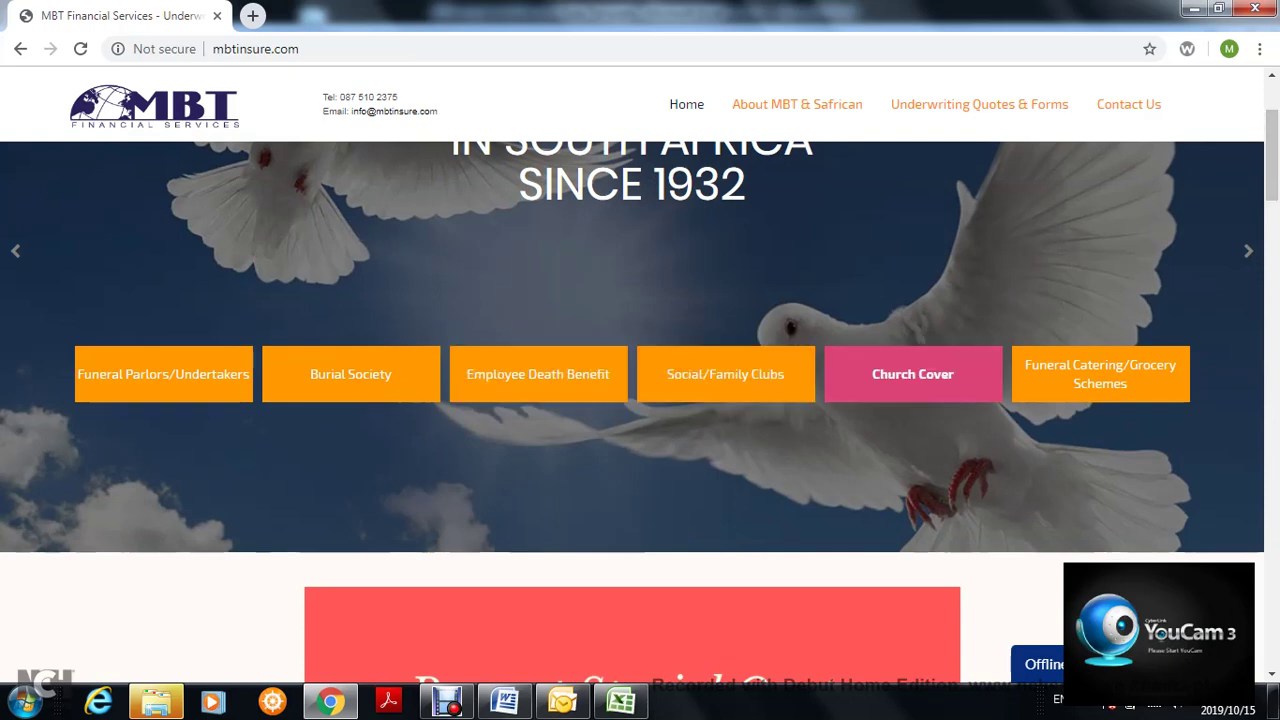
scroll(632, 400, "down", 3)
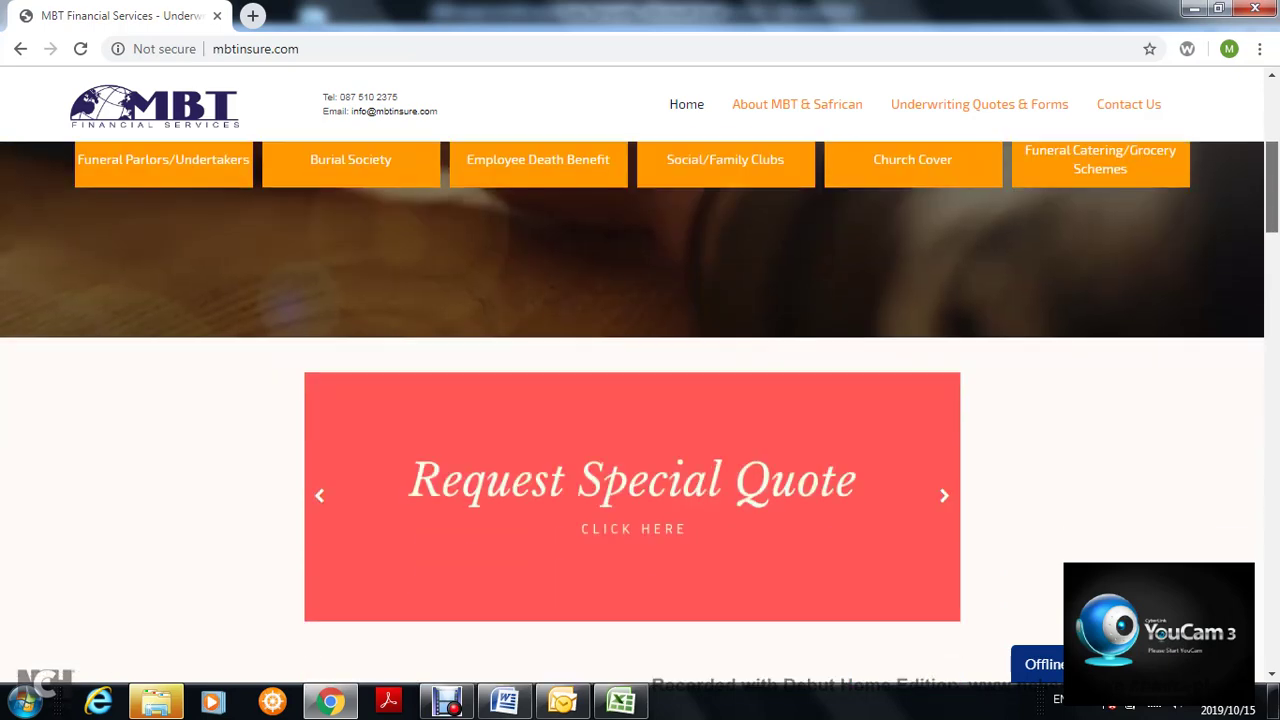
scroll(632, 413, "up", 2)
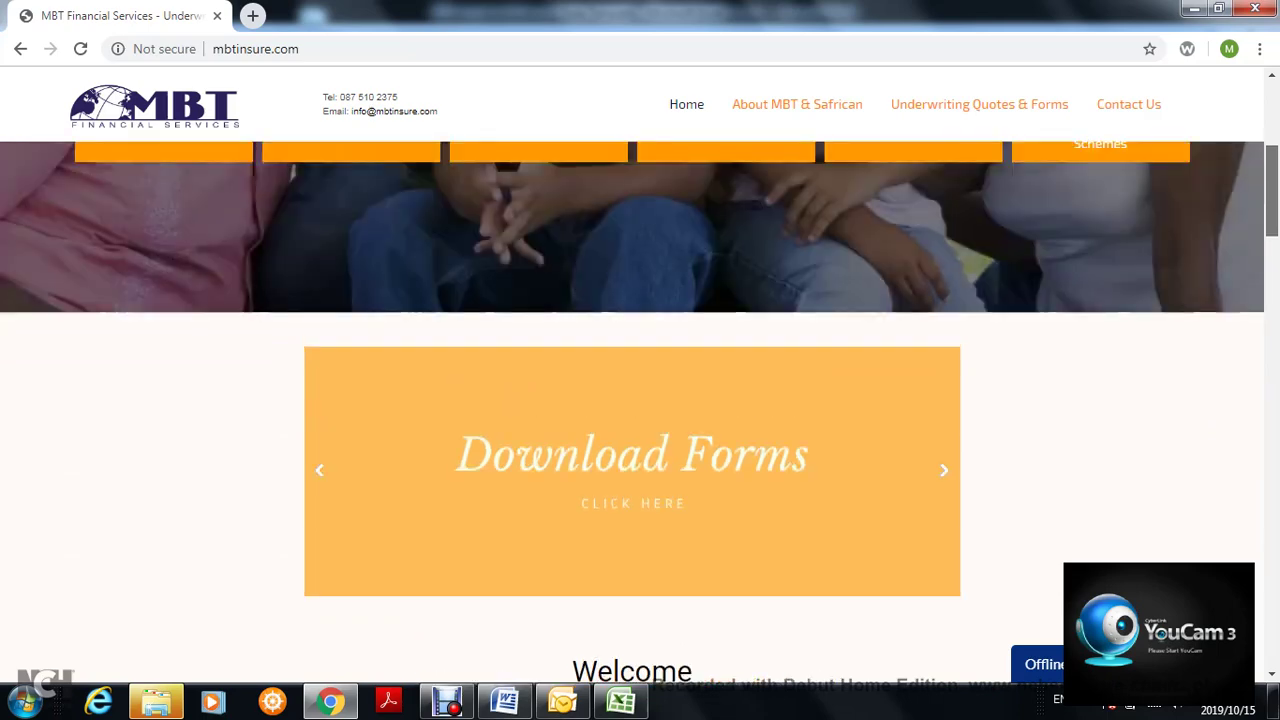
scroll(810, 410, "down", 1)
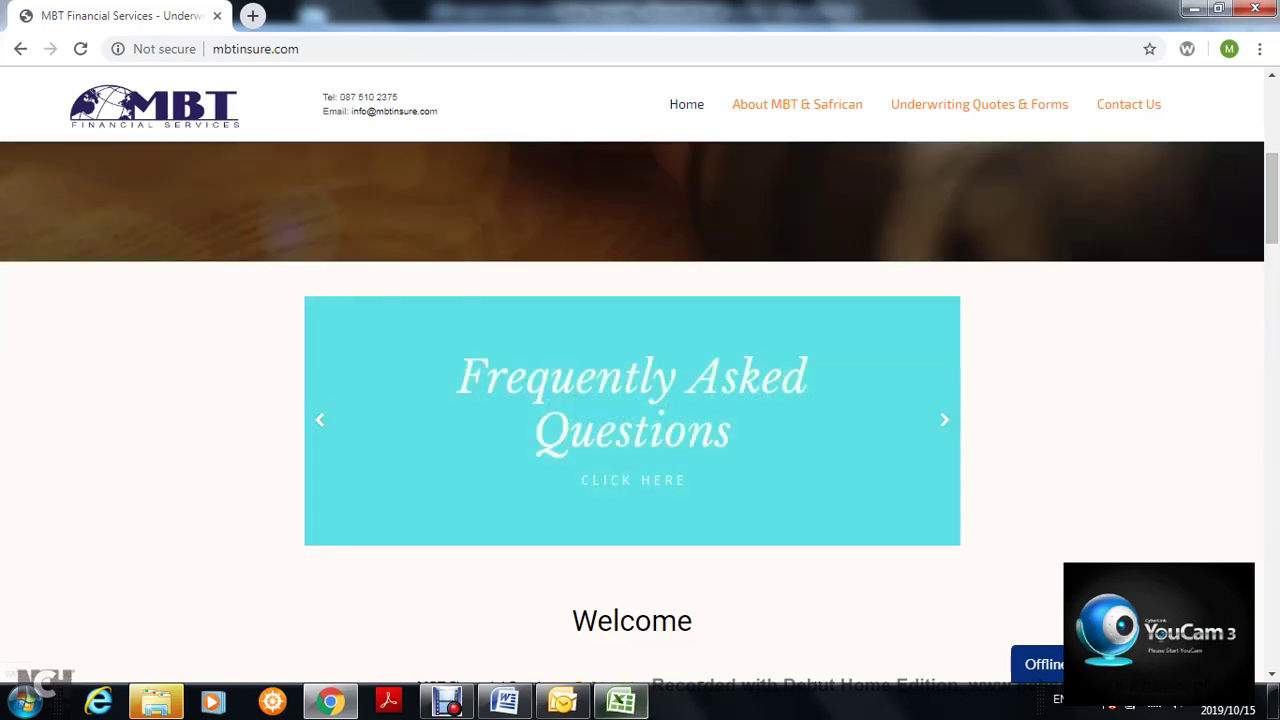
left_click(621, 702)
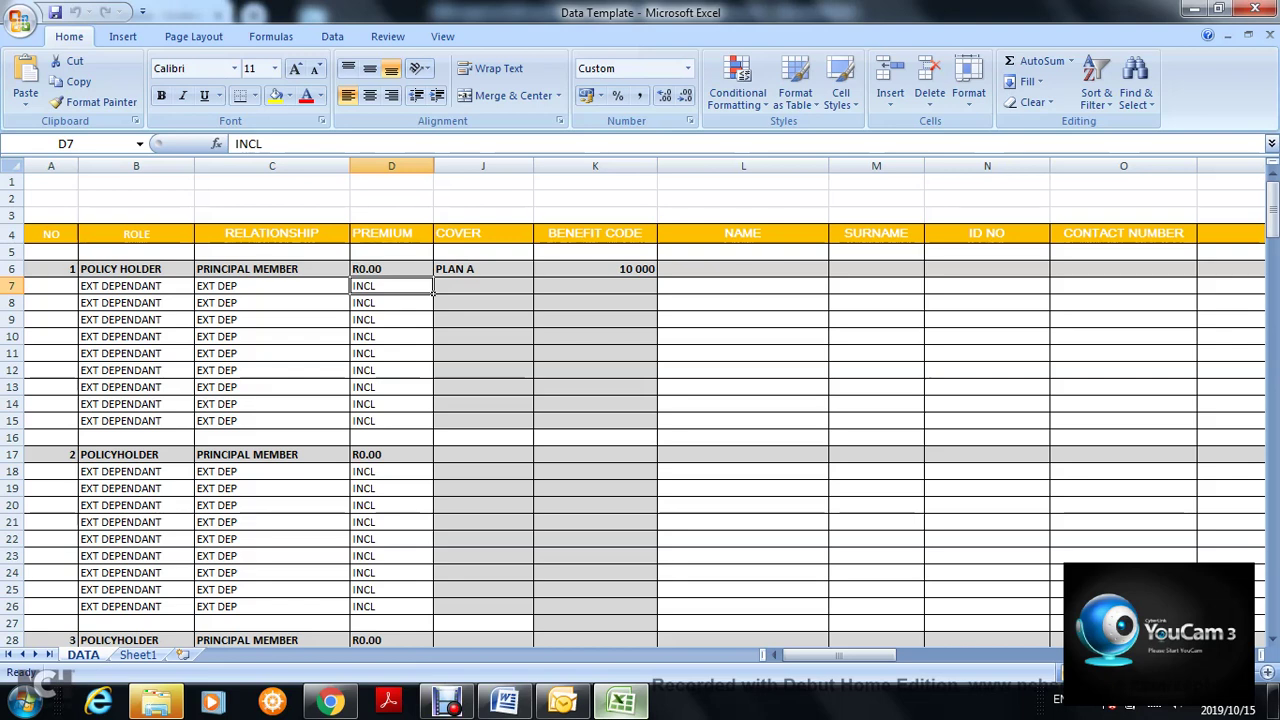
- Inspect the dependant rows' role, relationship, premium, cover and benefit code cells on the DATA sheet
mouse_move(563, 702)
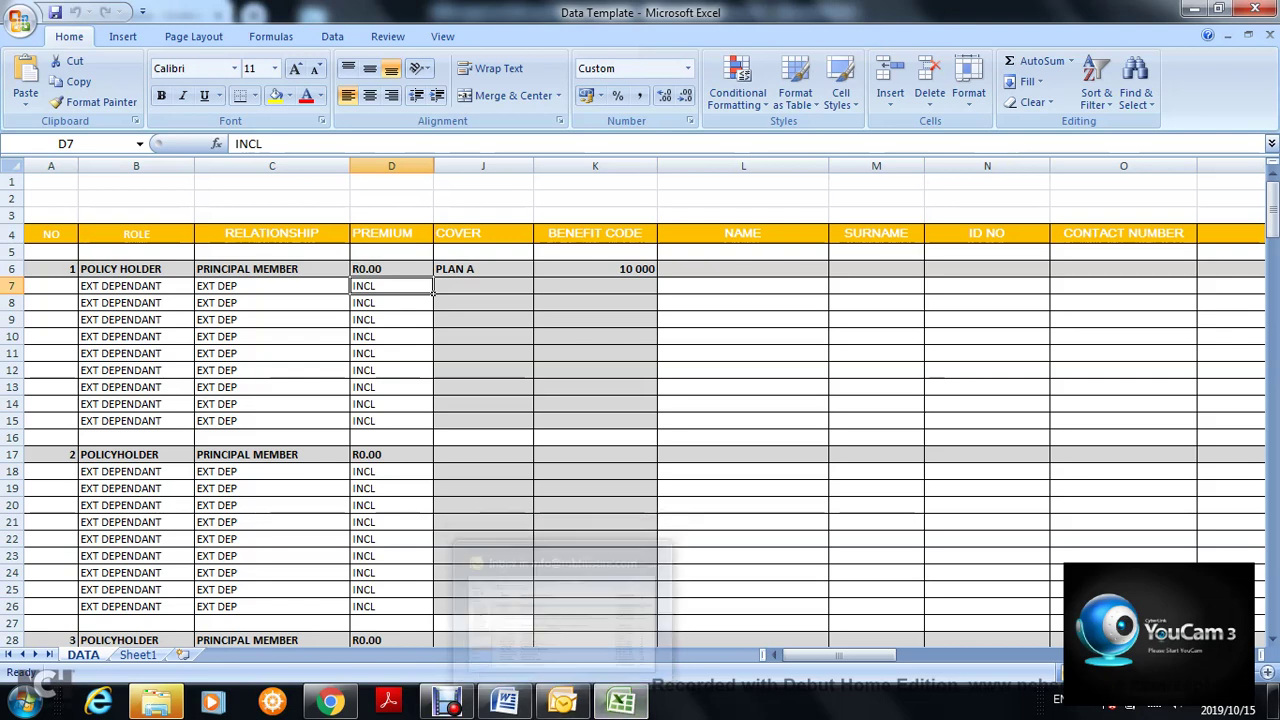
left_click_drag(1272, 200, 1272, 200)
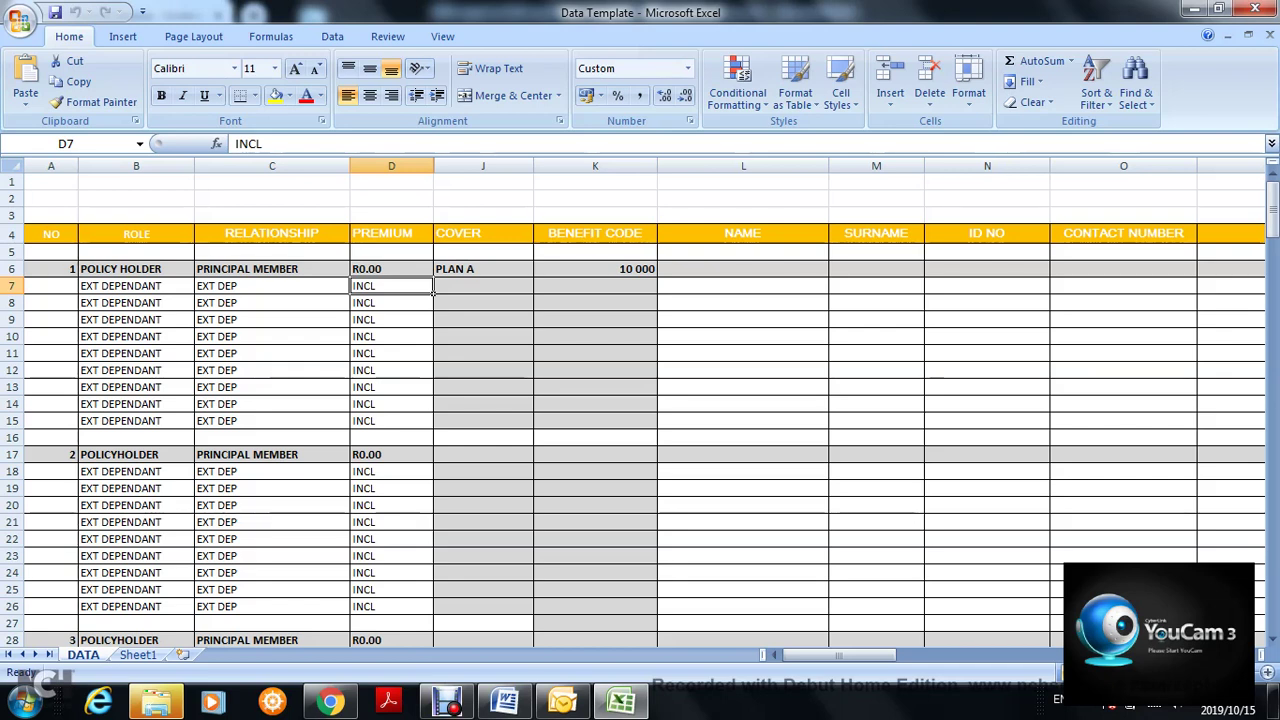
left_click(50, 302)
left_click(150, 319)
left_click(272, 303)
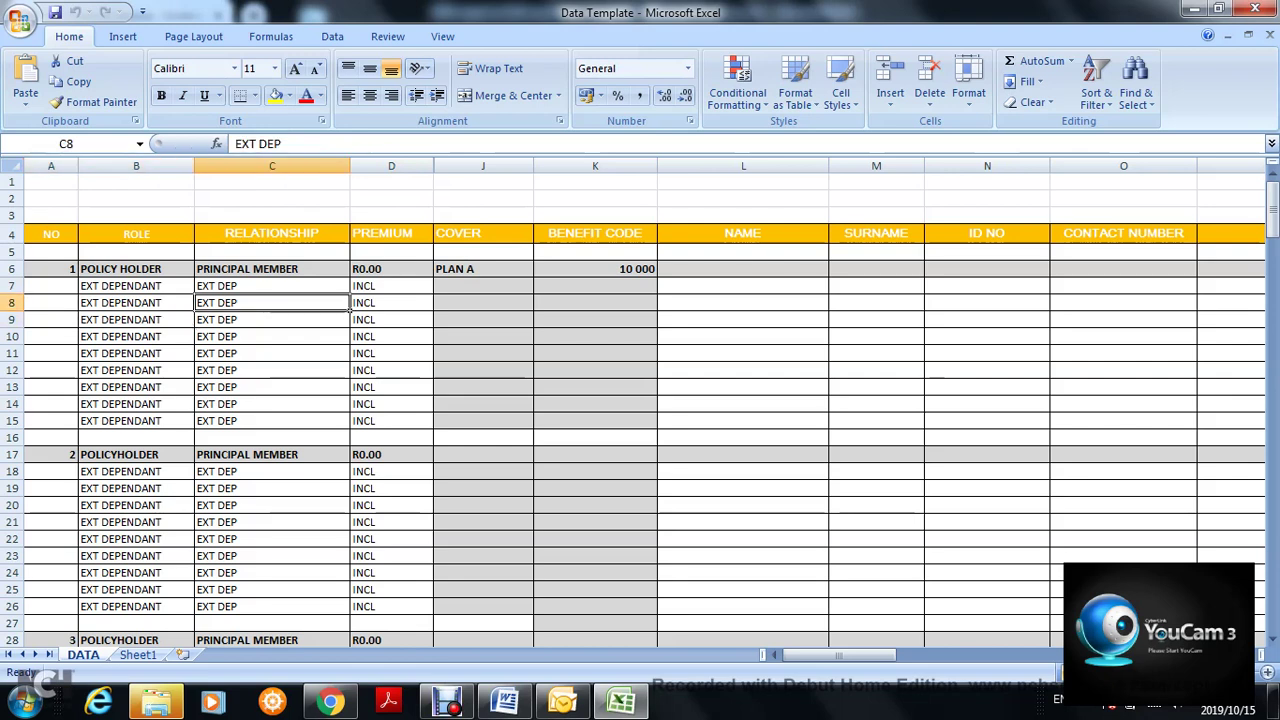
left_click(391, 319)
left_click(483, 319)
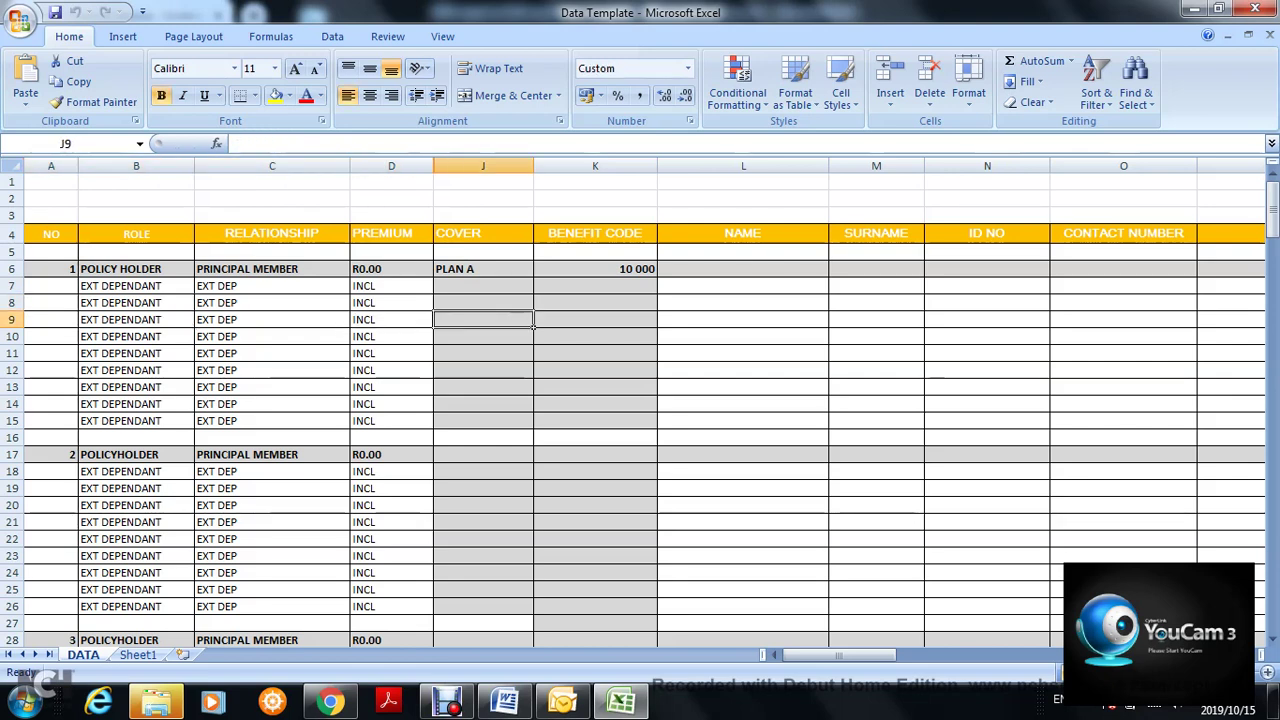
left_click(655, 308)
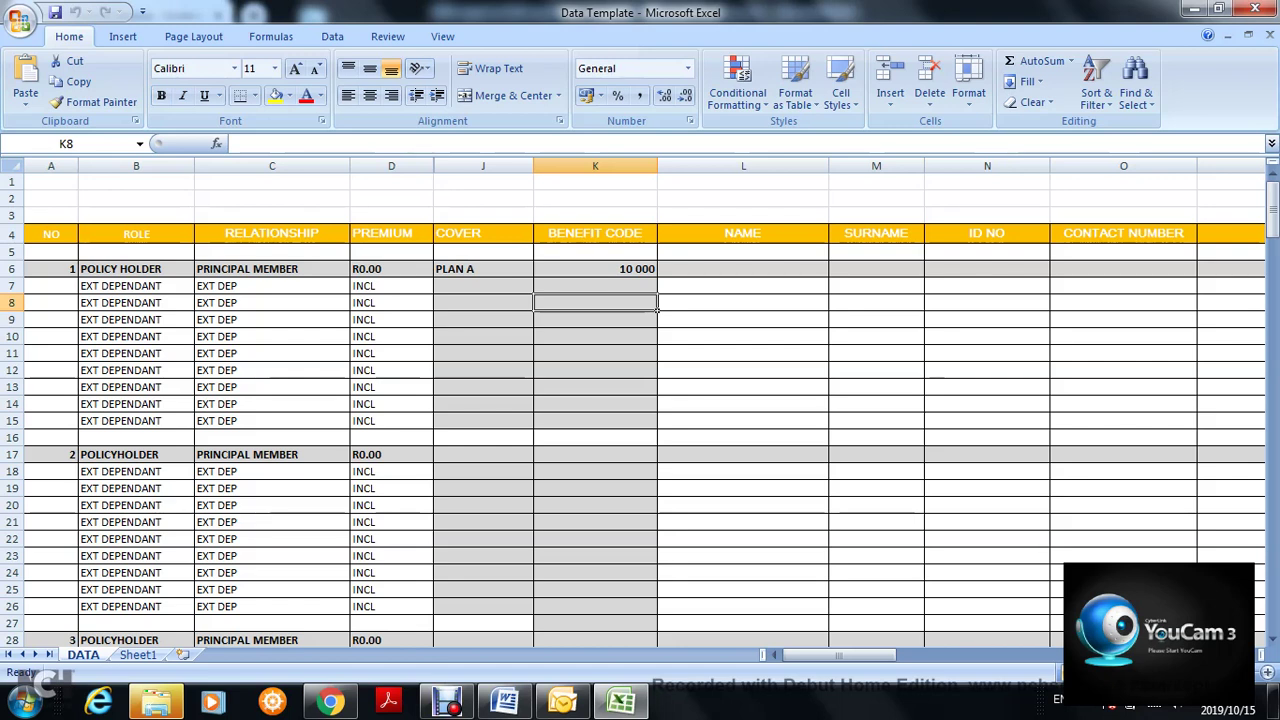
left_click(190, 338)
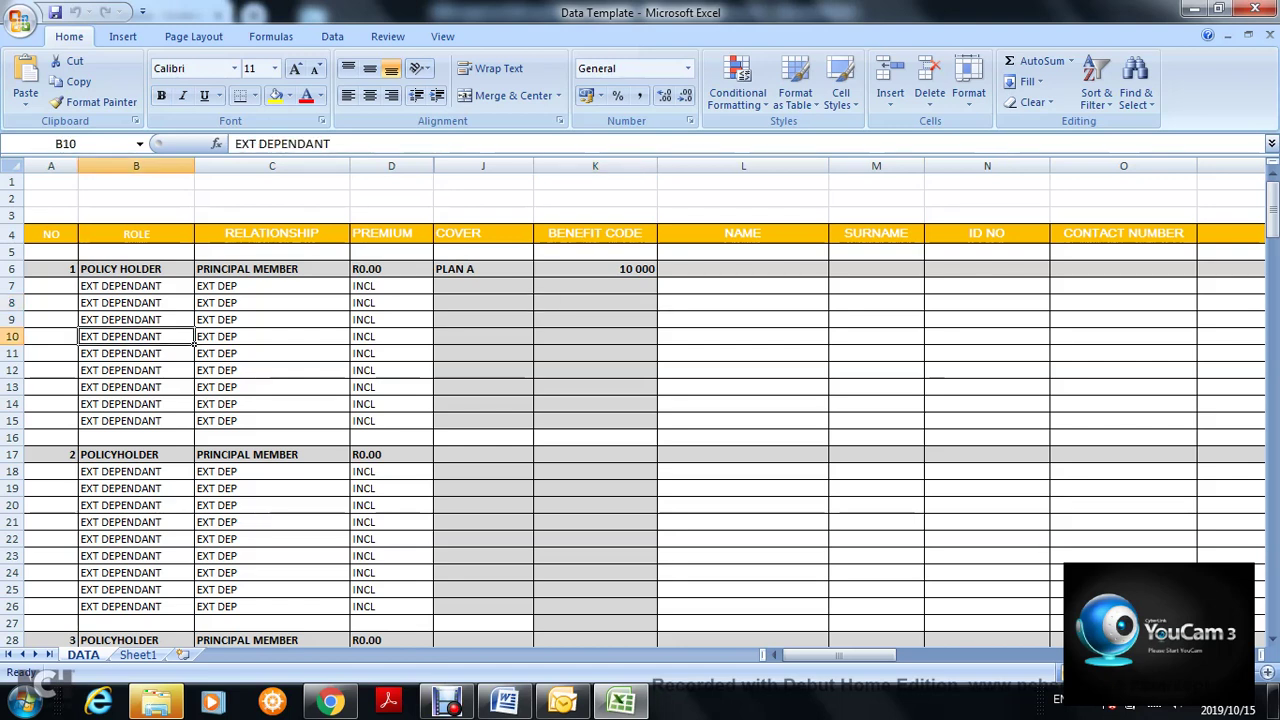
left_click(272, 455)
left_click(272, 269)
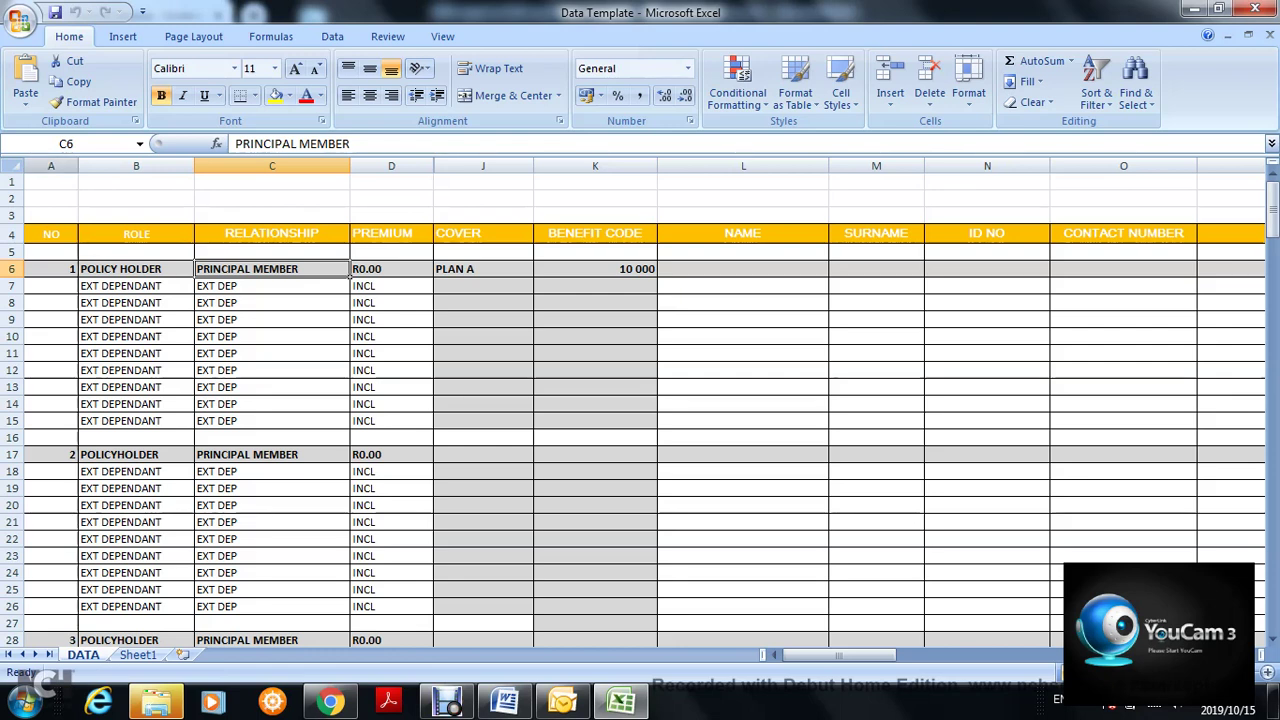
- Select the NO column, reset the selection to A1 and bring the Debut recorder forward
left_click(51, 166)
left_click(51, 182)
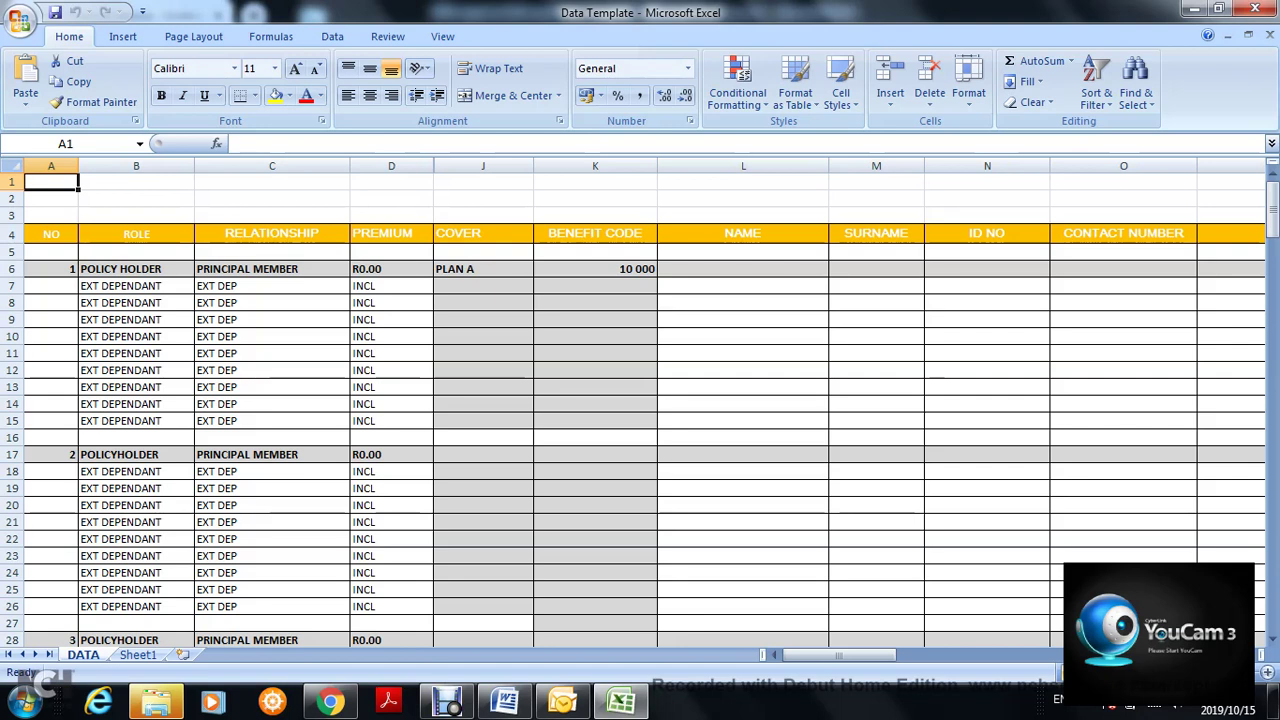
left_click(447, 700)
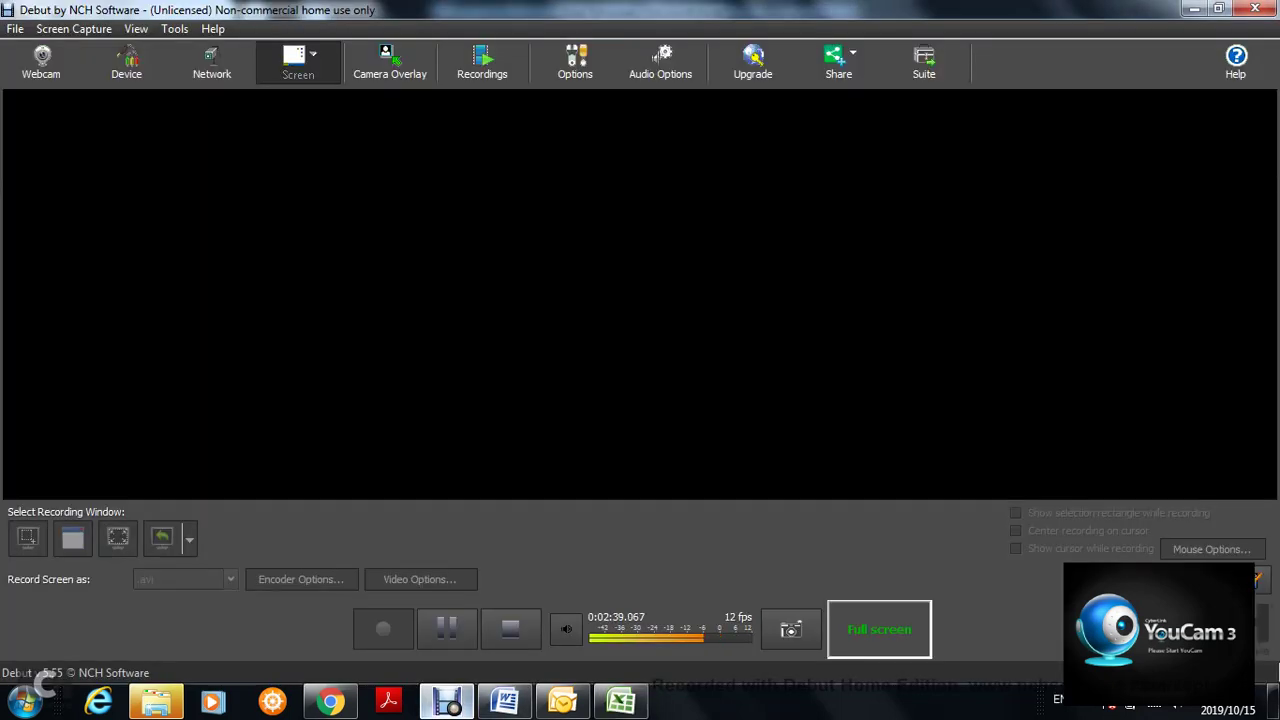
- Return from Debut to the Excel Data Template workbook
left_click(447, 629)
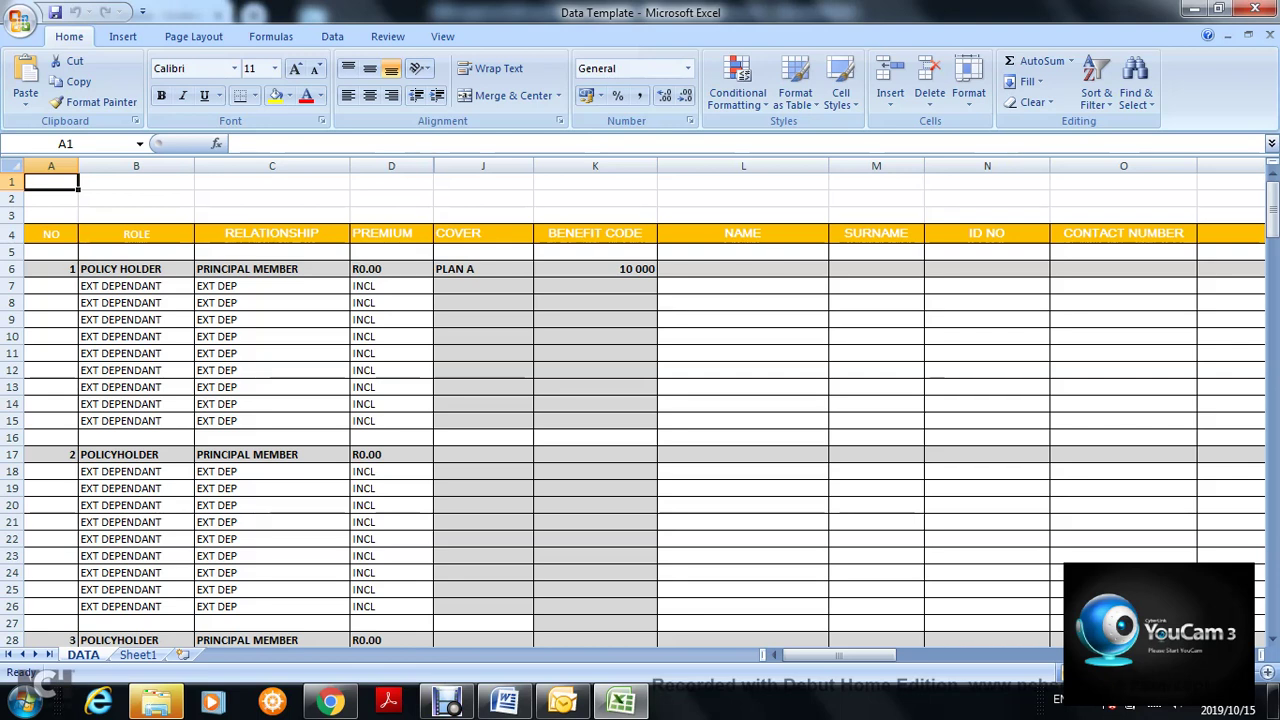
left_click(75, 274)
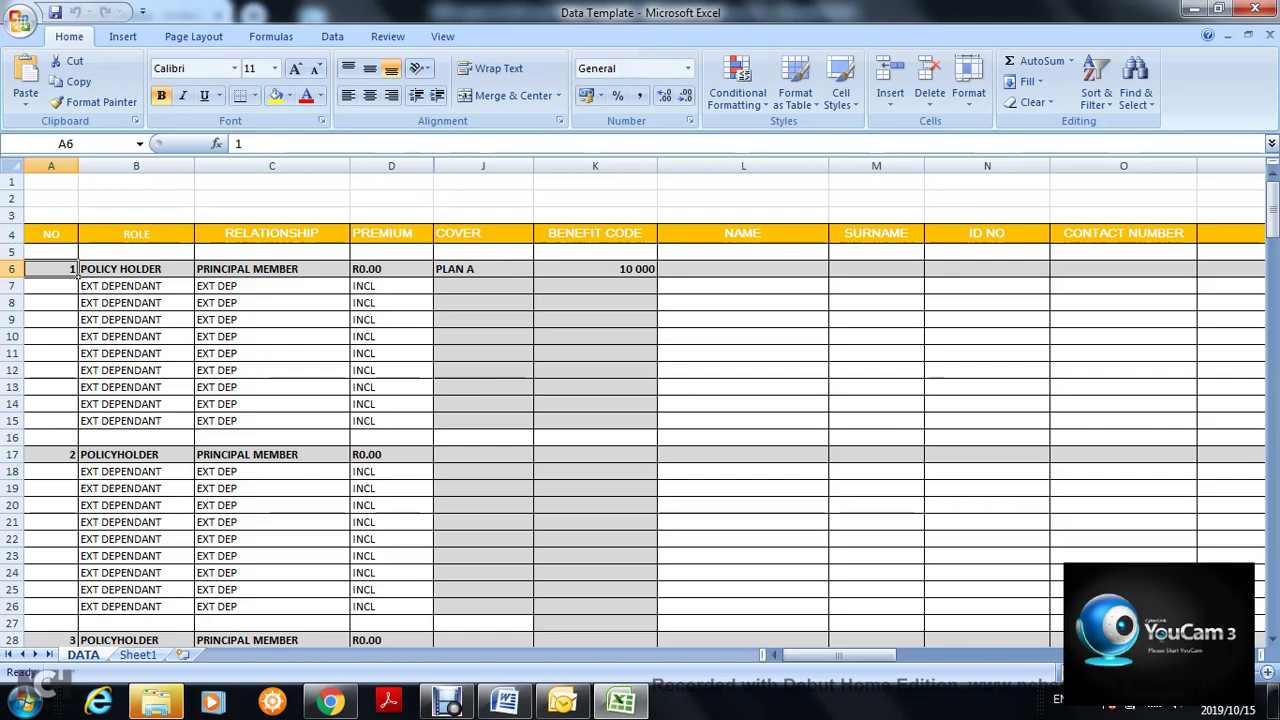
left_click(136, 303)
left_click(136, 337)
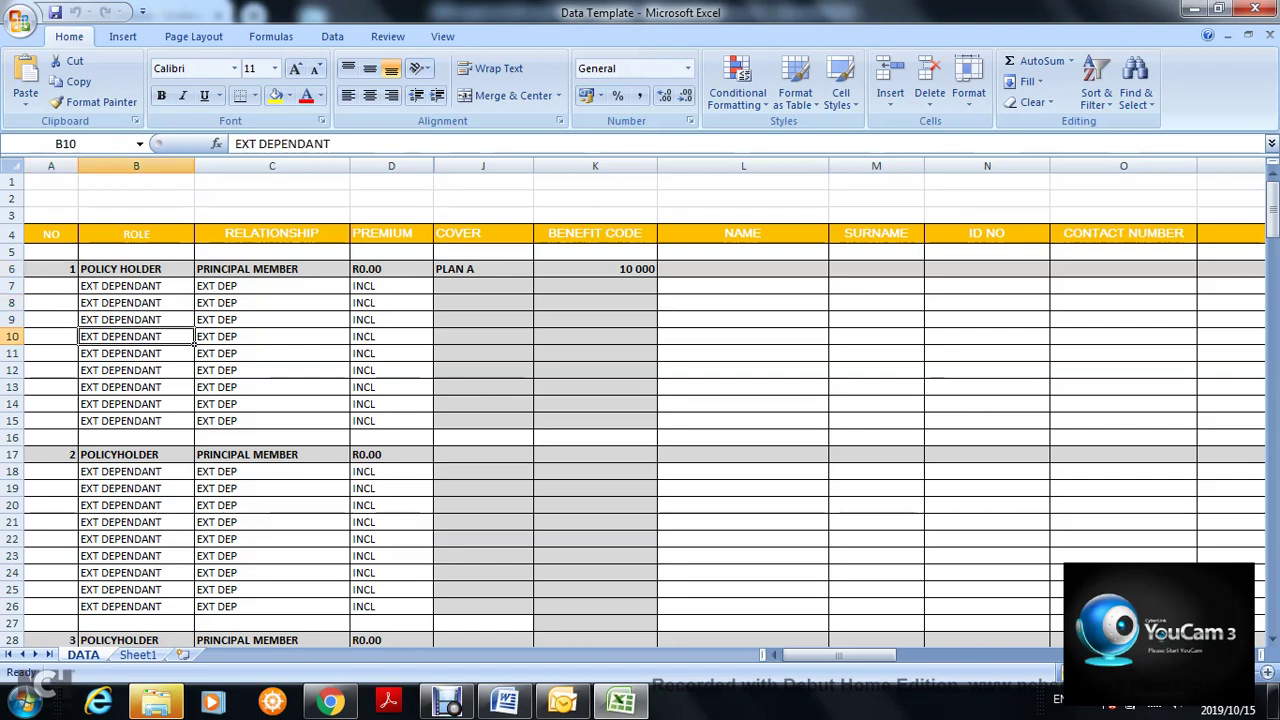
left_click(136, 387)
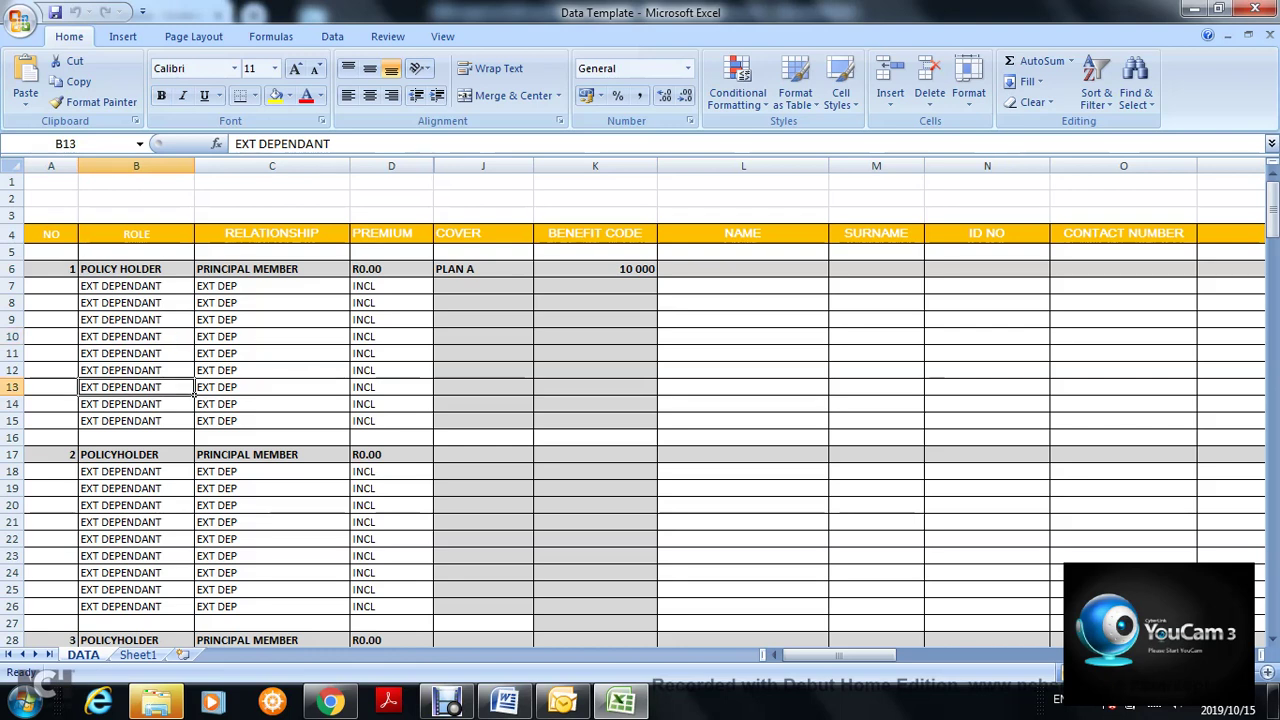
left_click(74, 456)
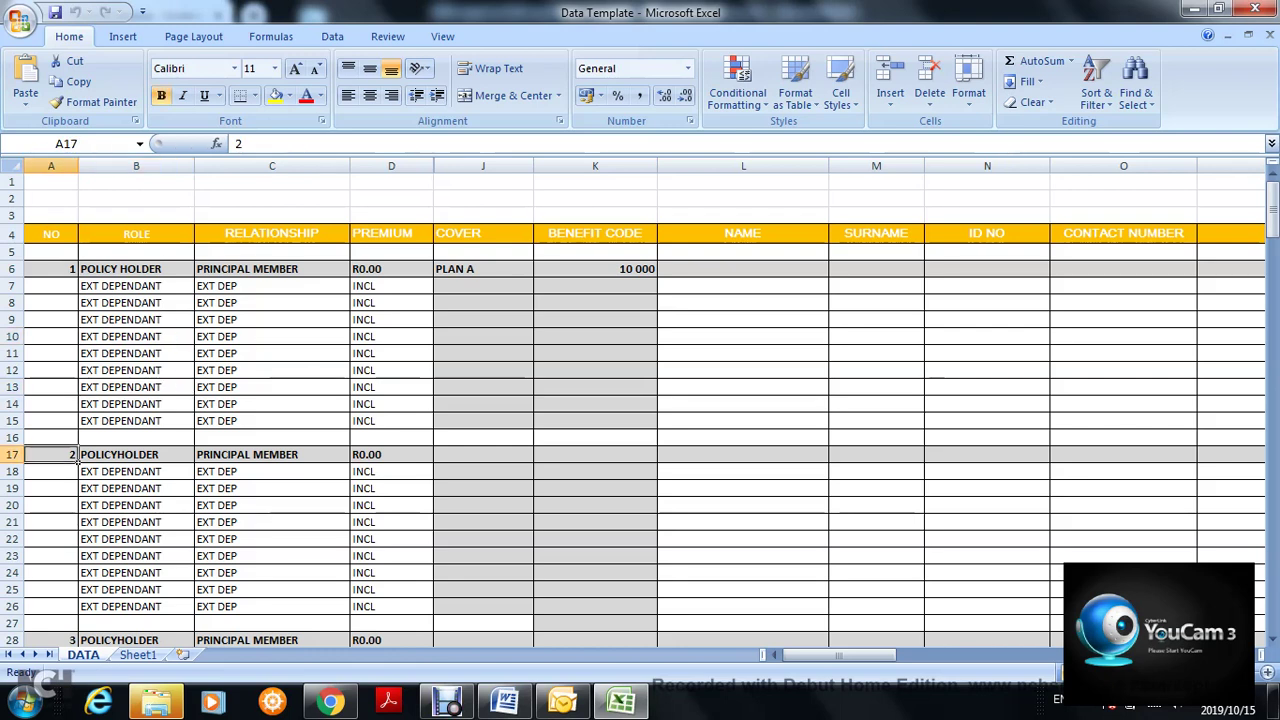
left_click(190, 459)
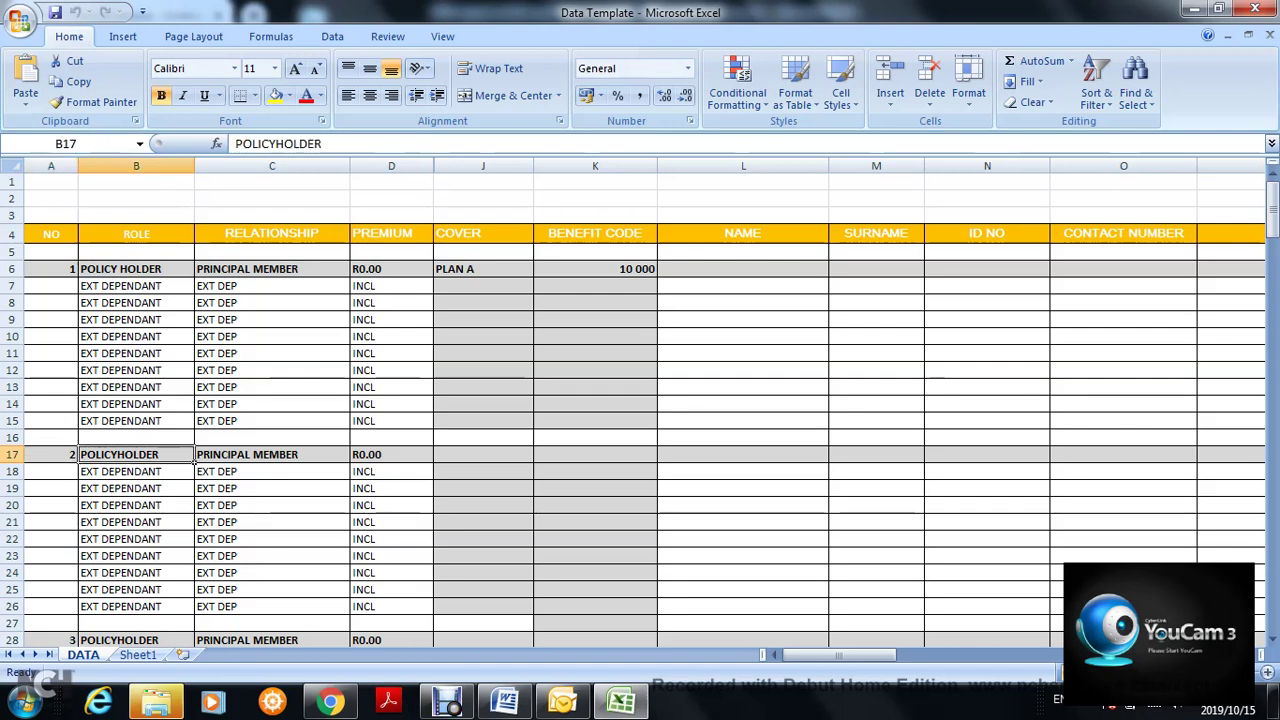
left_click(190, 371)
left_click(190, 303)
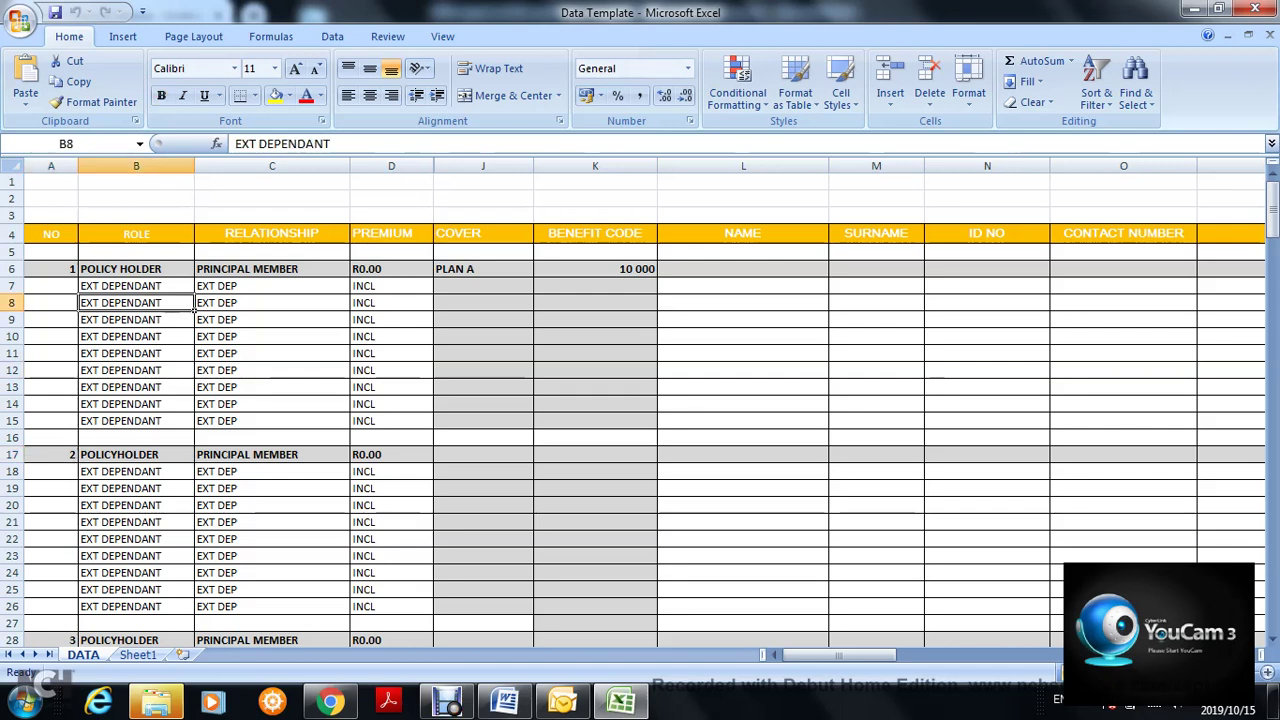
left_click(76, 458)
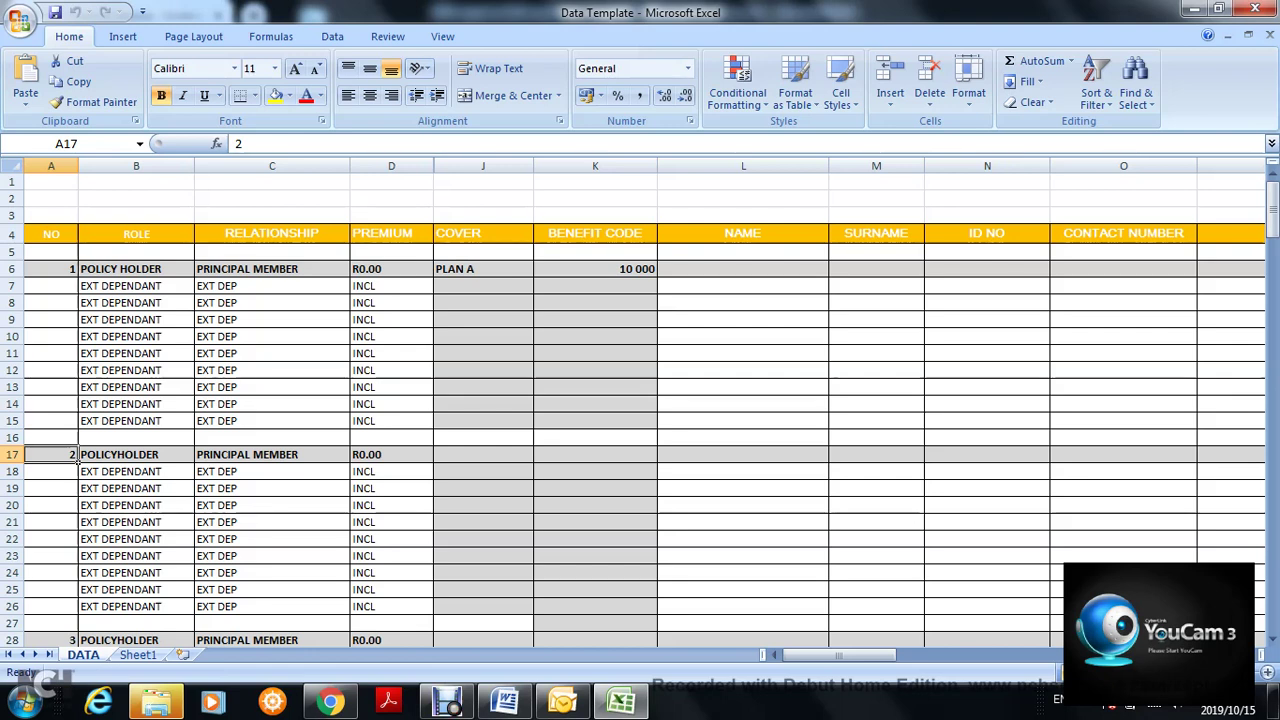
left_click(192, 460)
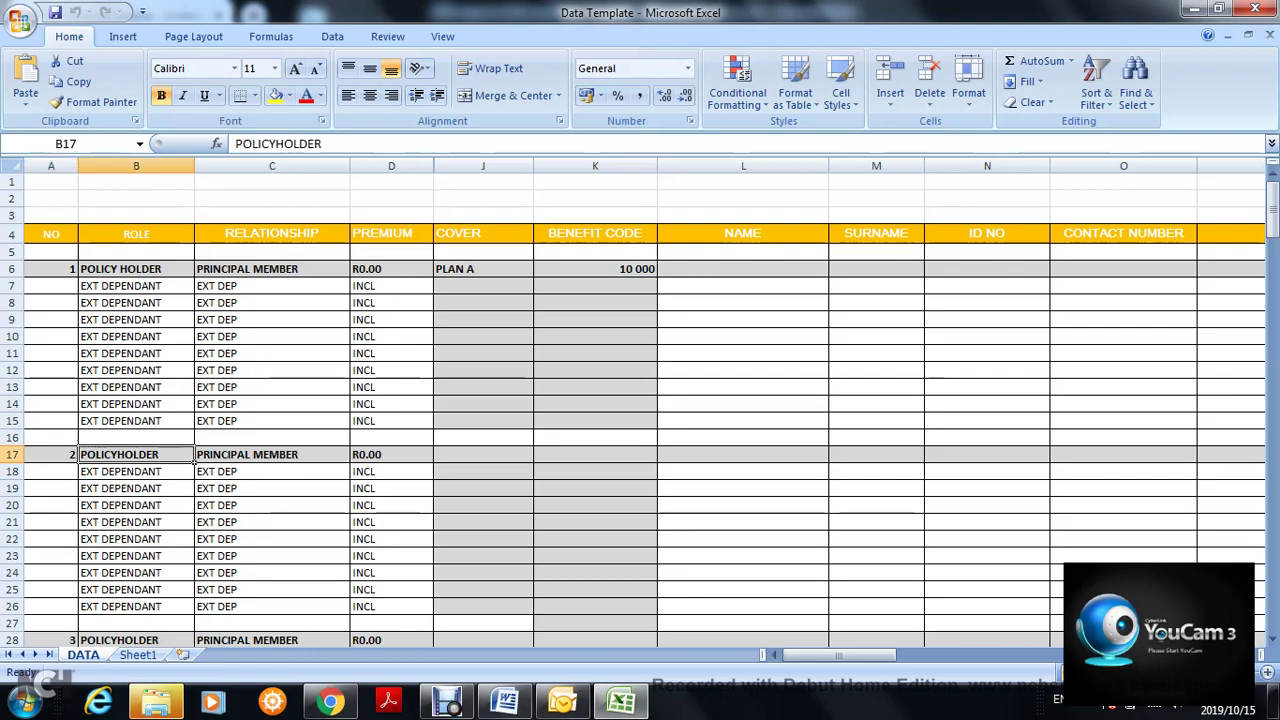
left_click(431, 322)
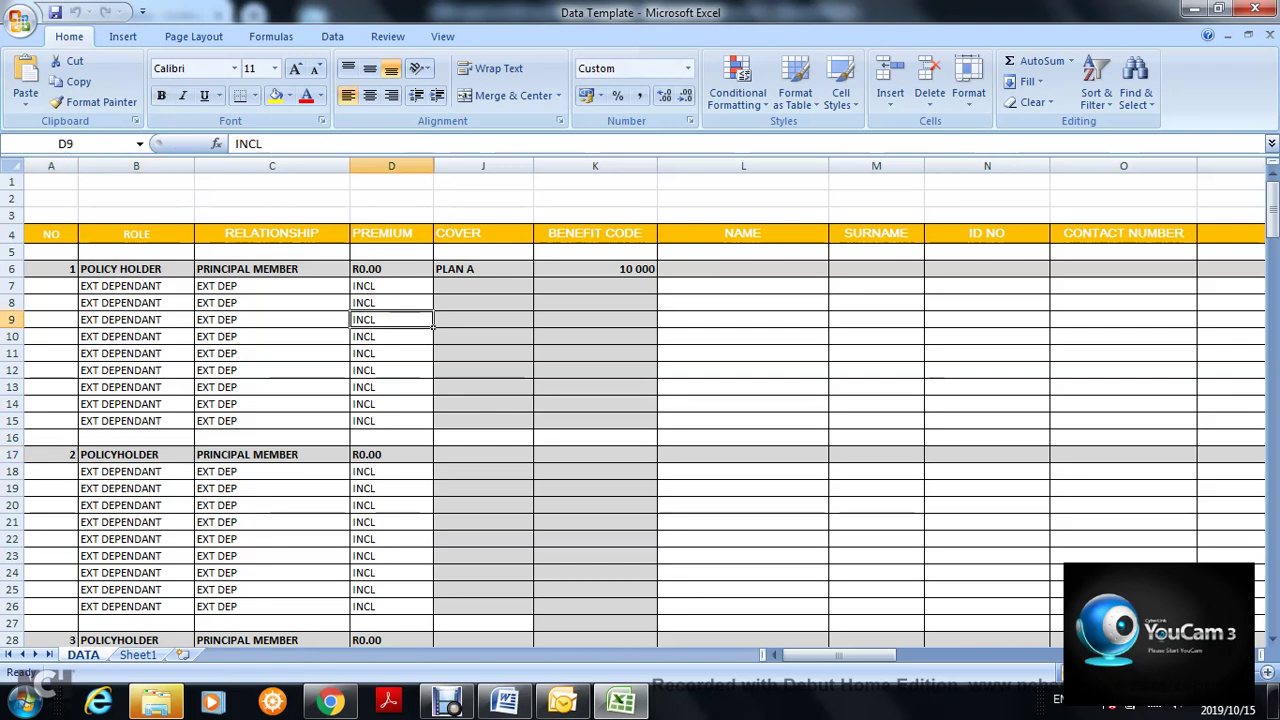
left_click(432, 340)
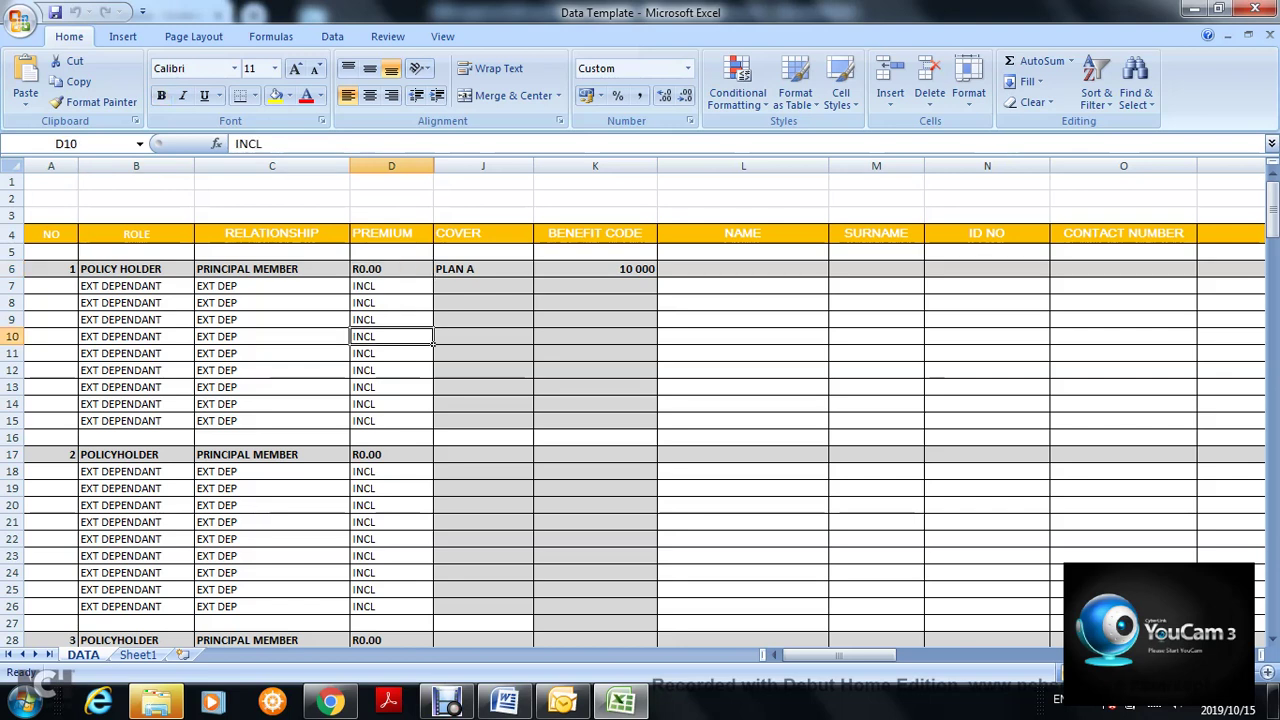
left_click(430, 288)
left_click(432, 323)
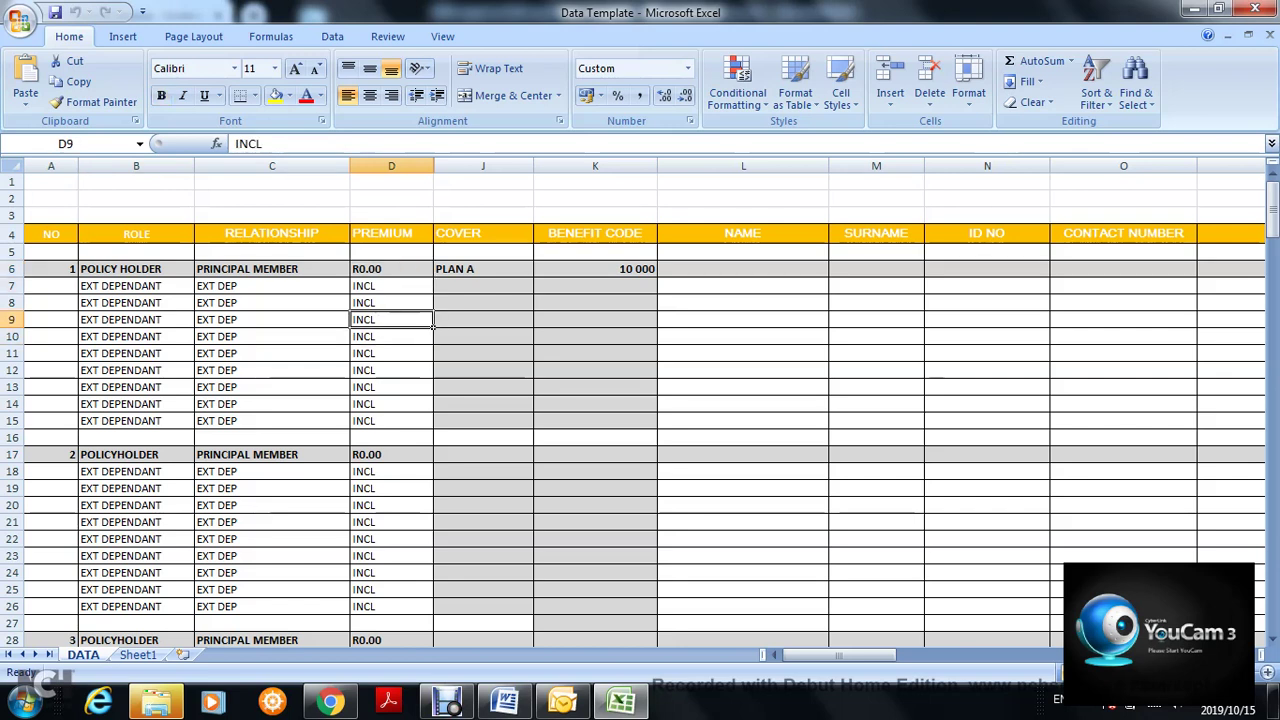
left_click(432, 274)
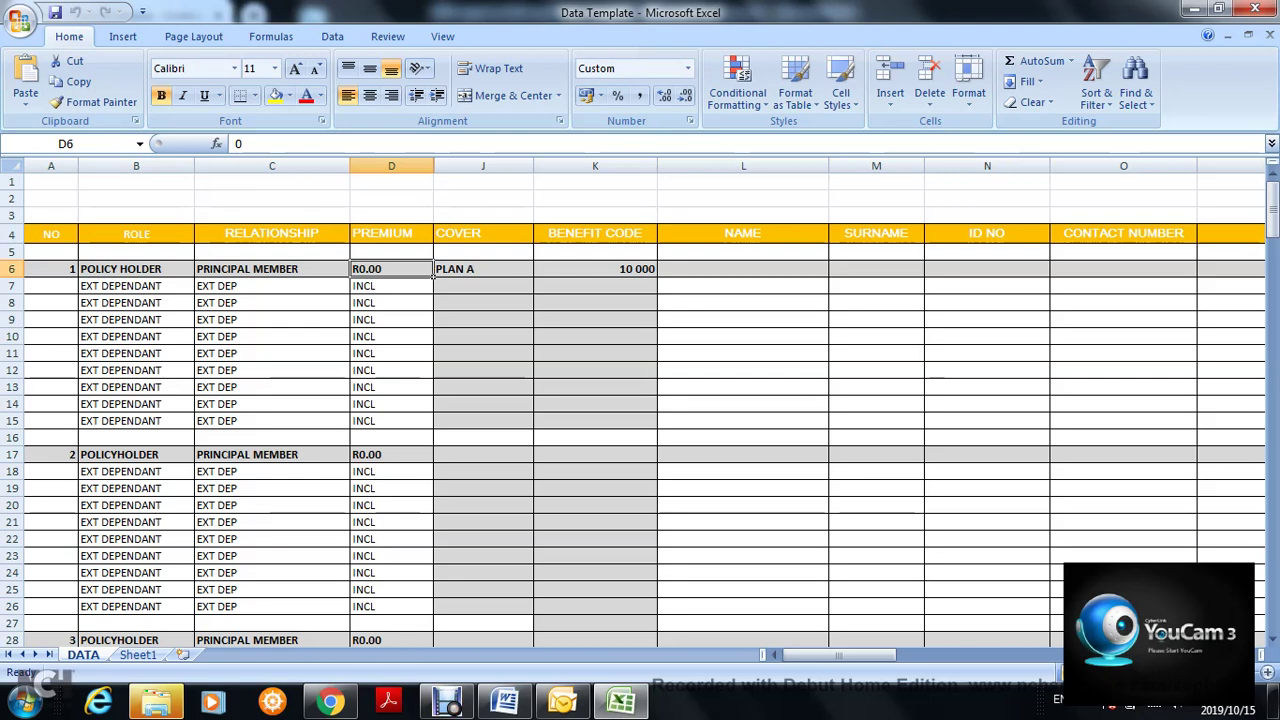
left_click(76, 274)
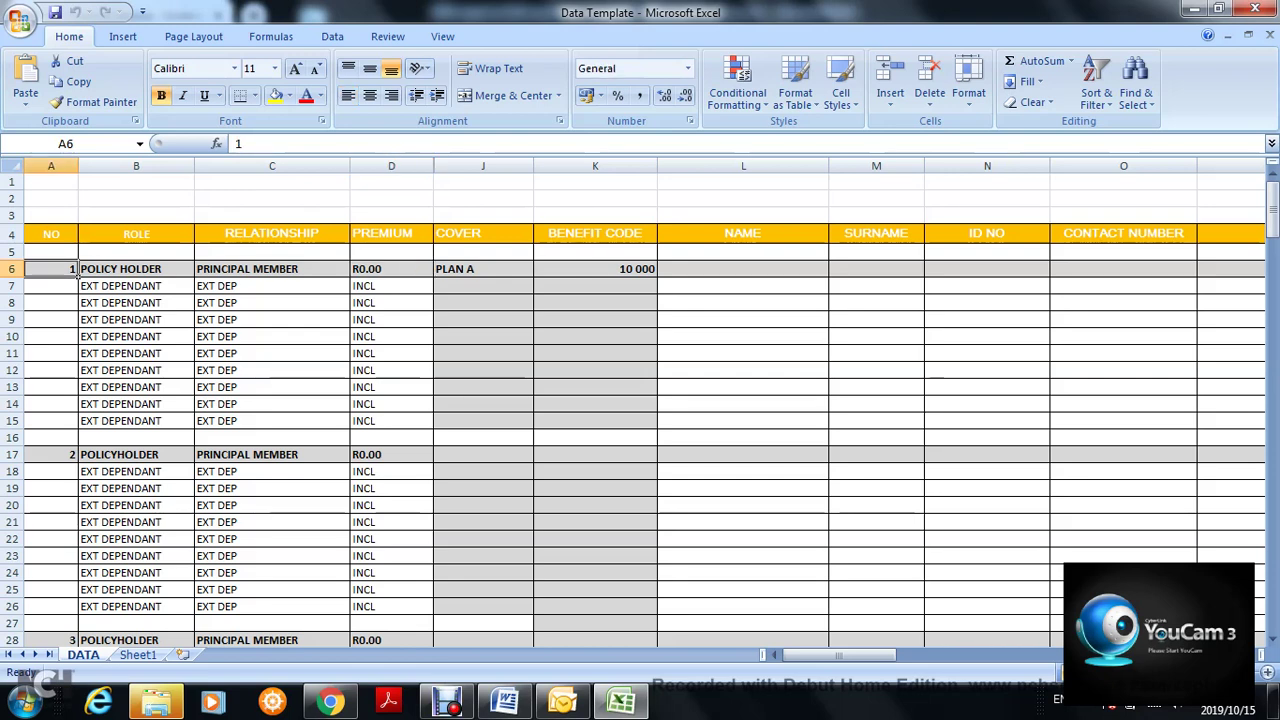
left_click(76, 460)
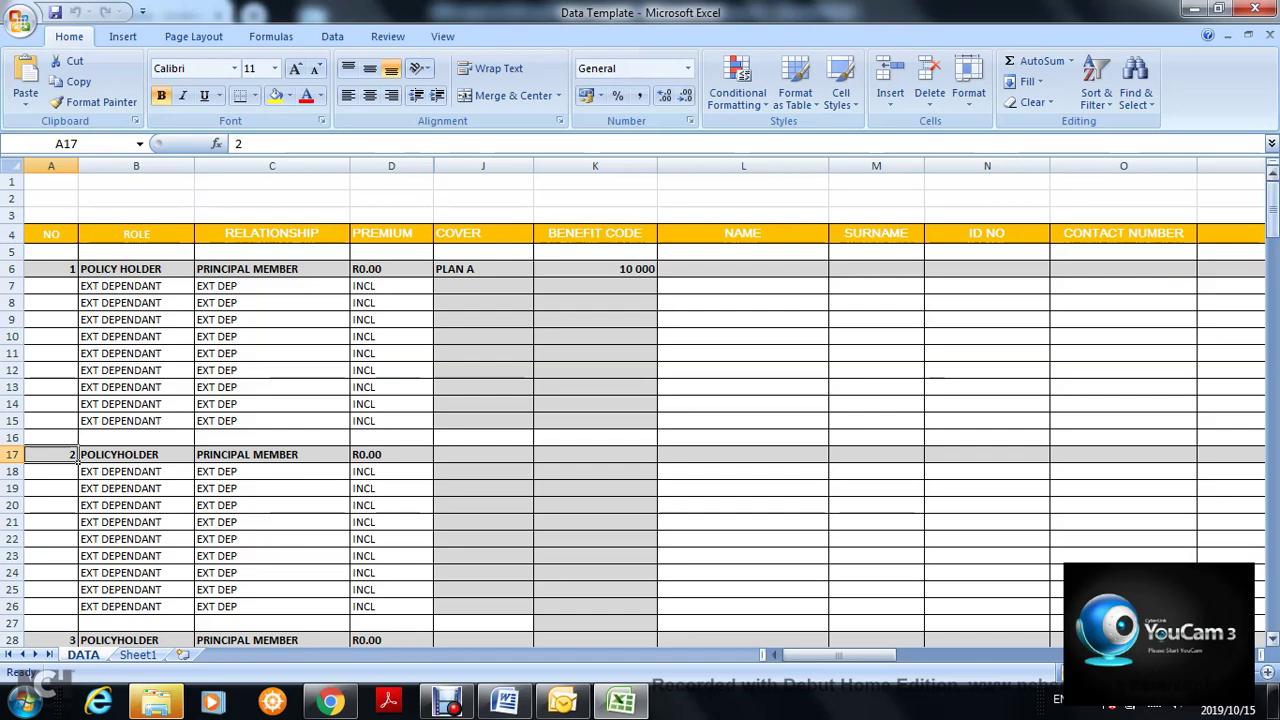
left_click_drag(1271, 200, 1271, 214)
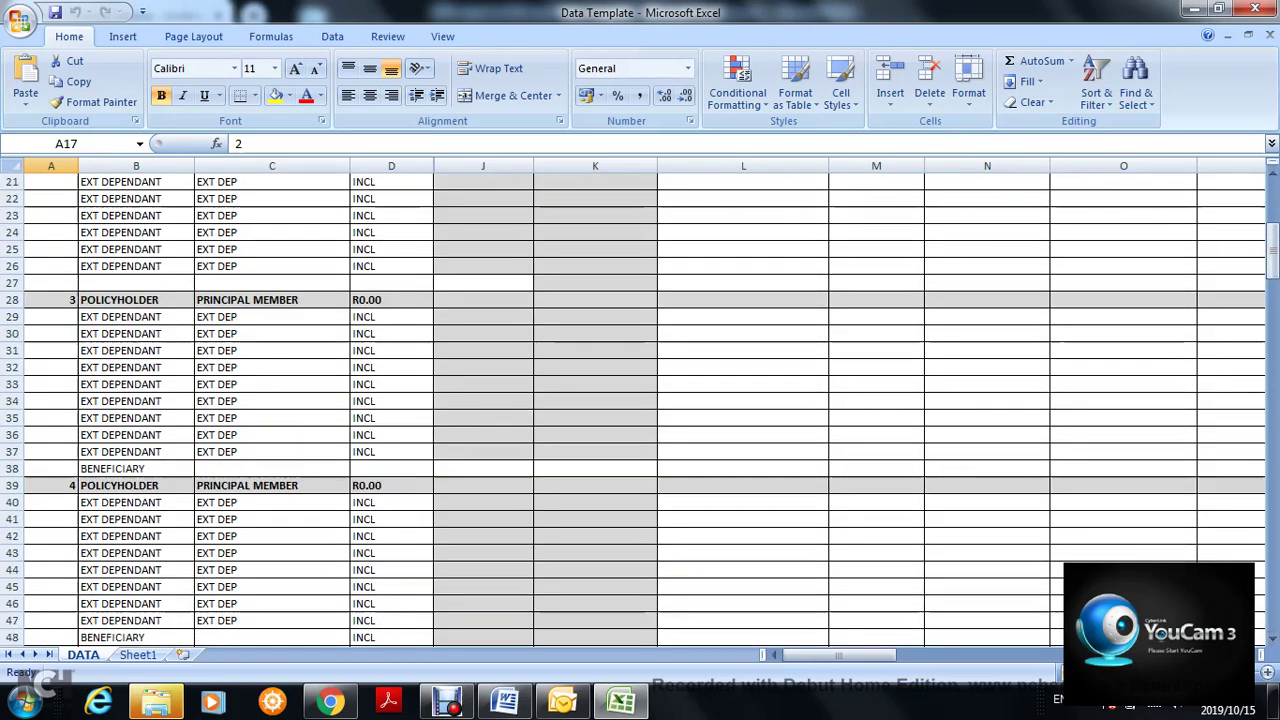
left_click_drag(1272, 264, 1272, 267)
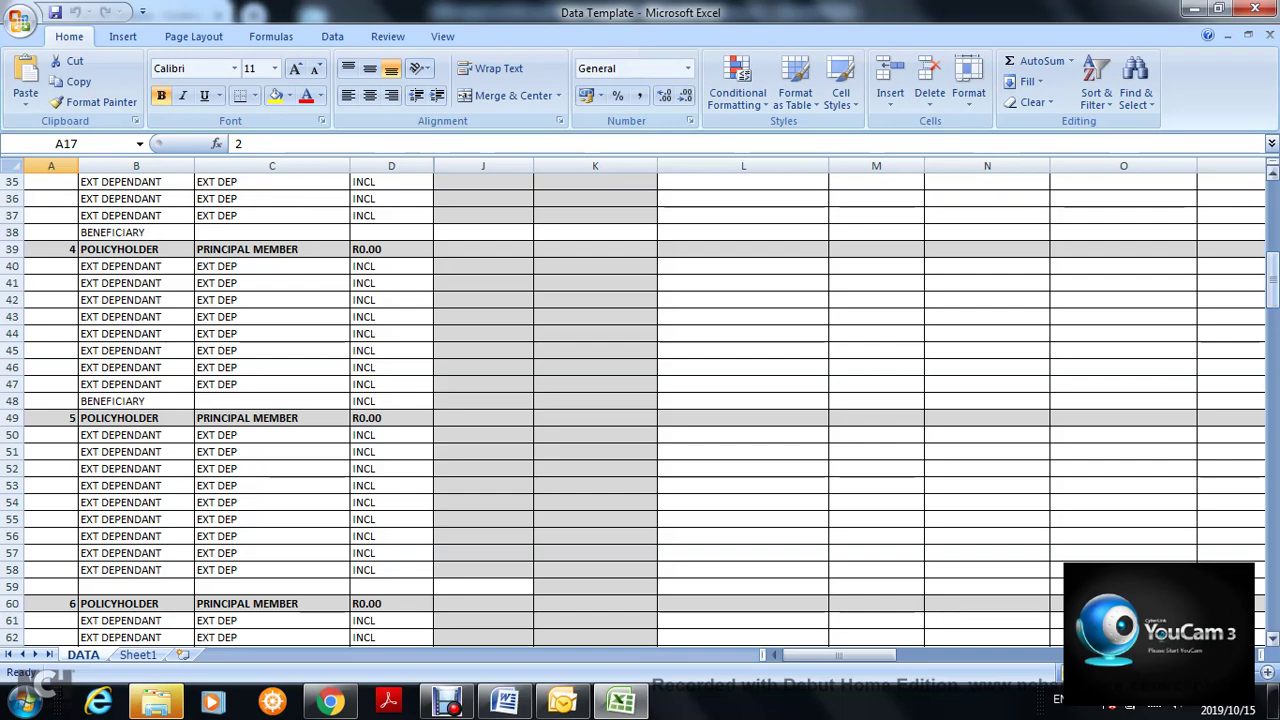
left_click_drag(1272, 267, 1272, 205)
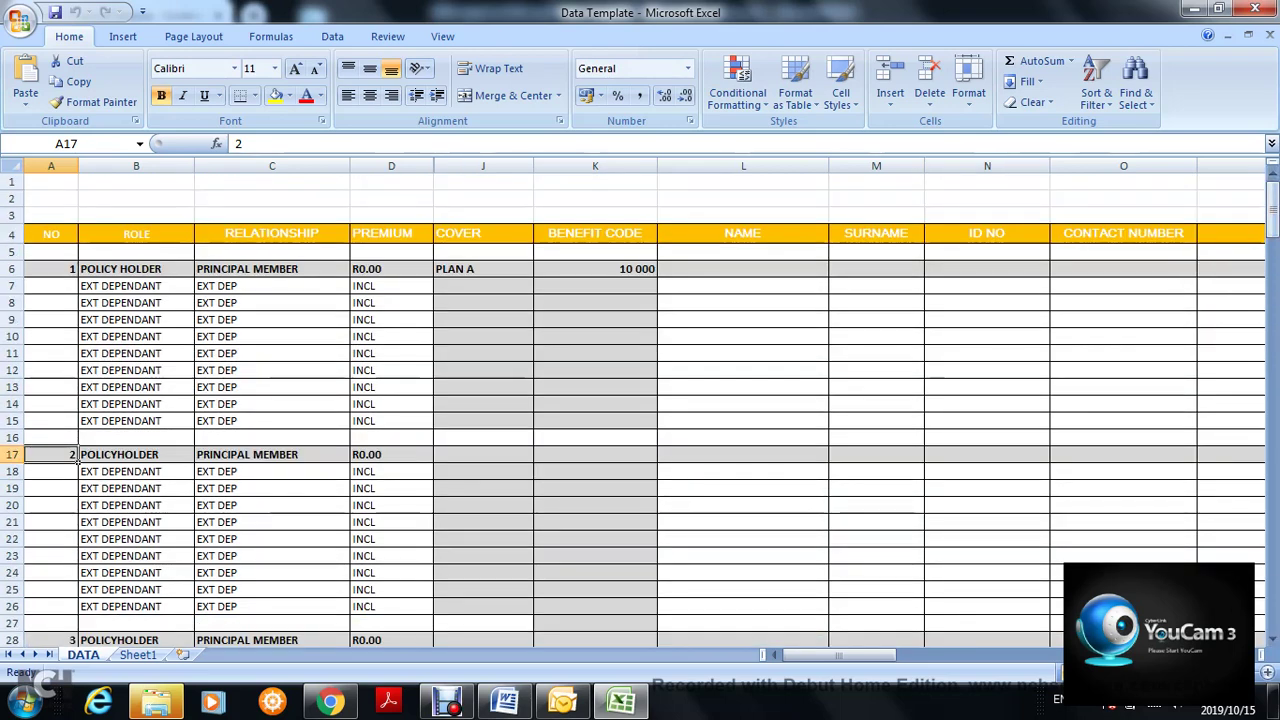
left_click(190, 238)
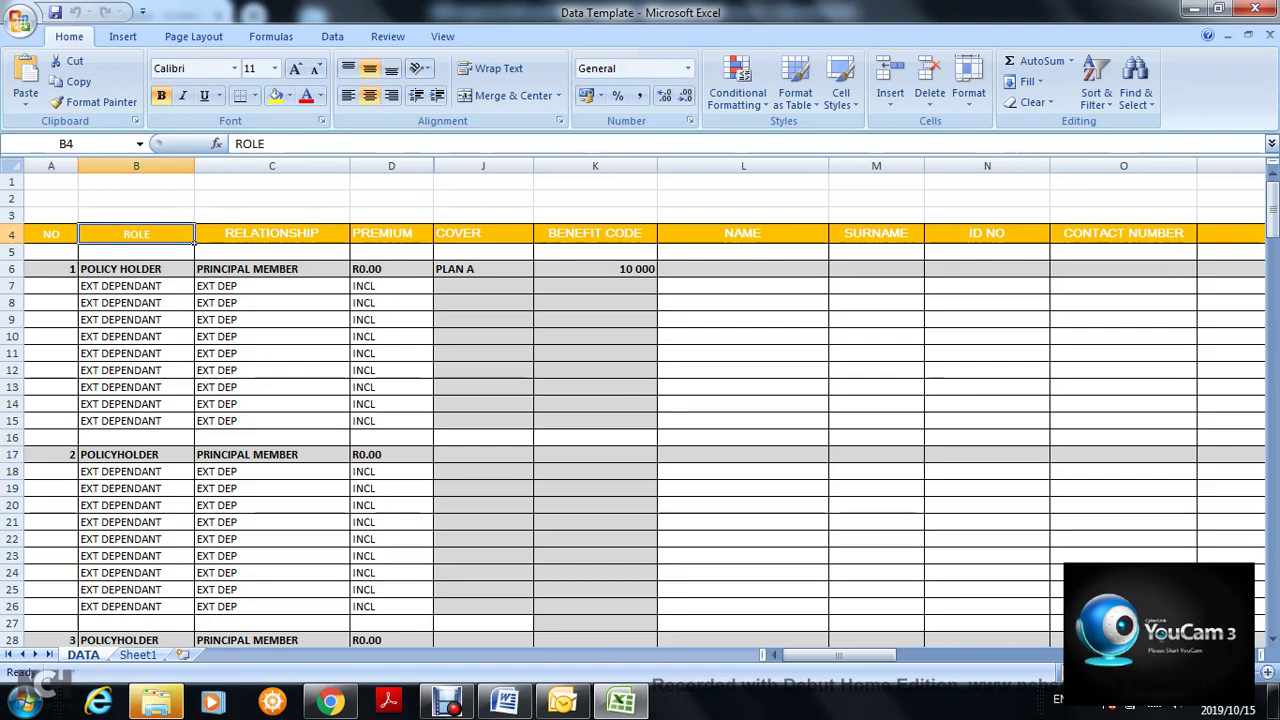
left_click(192, 272)
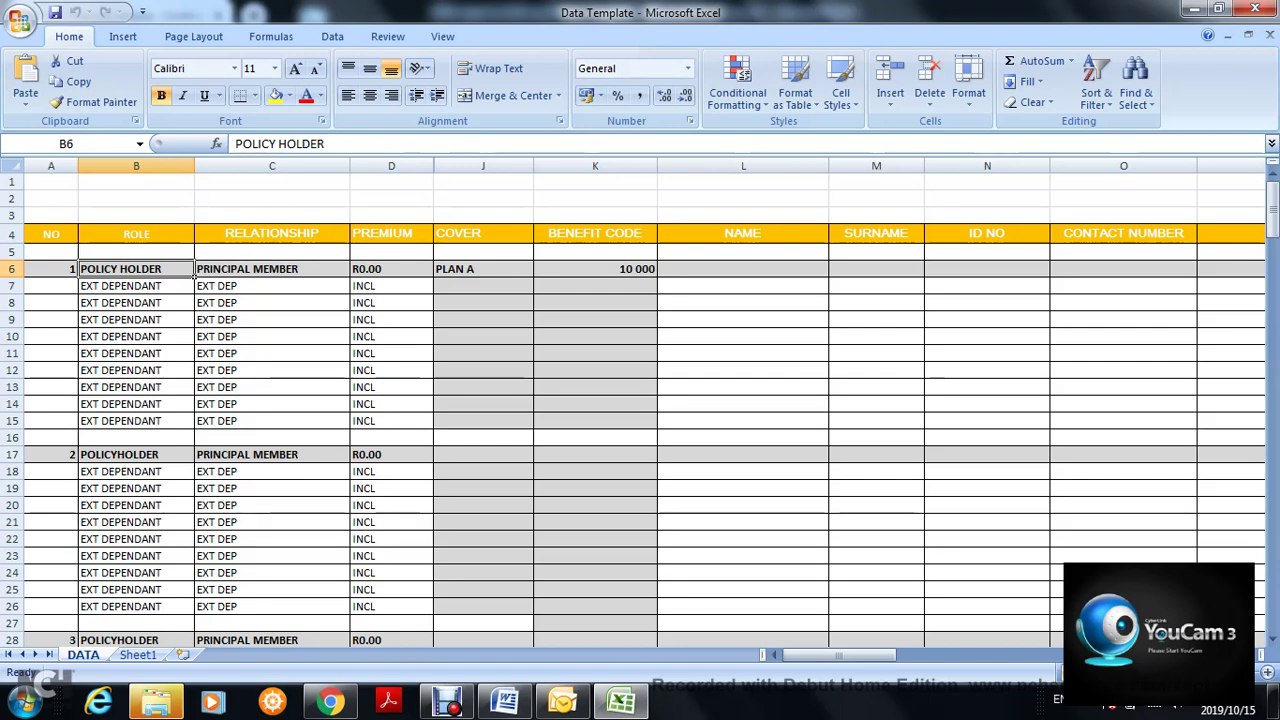
left_click(136, 286)
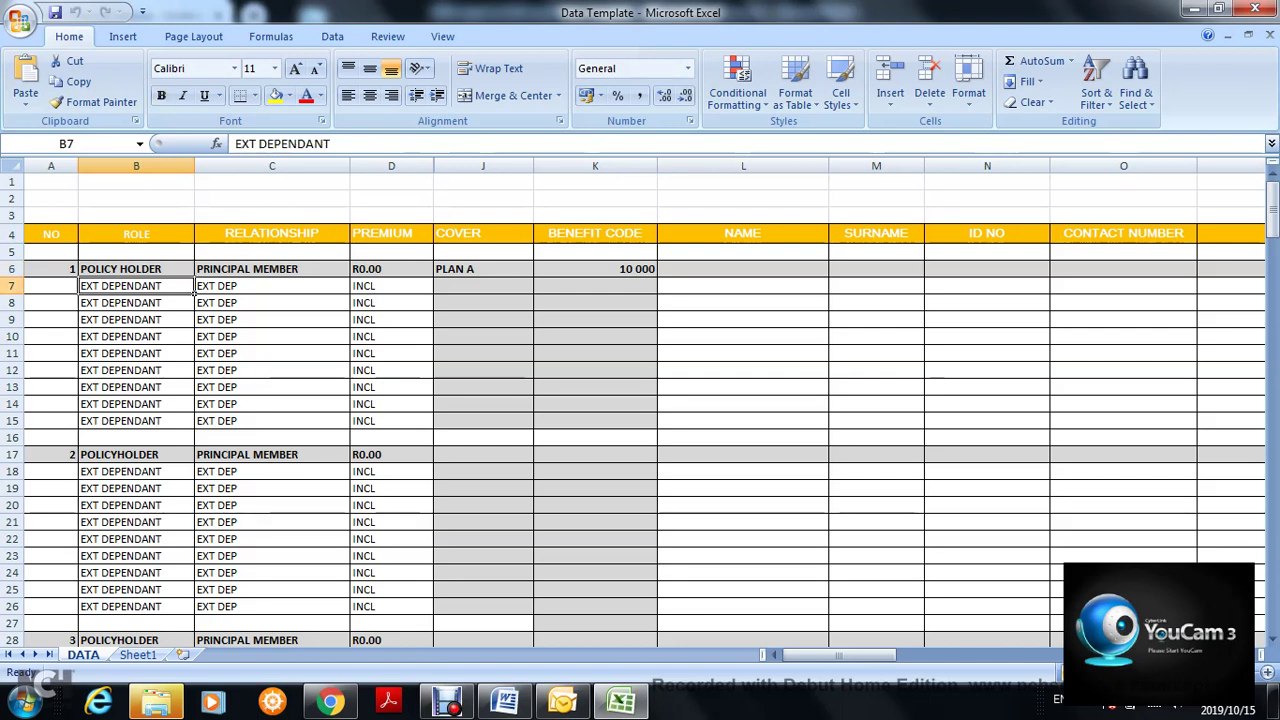
left_click(136, 269)
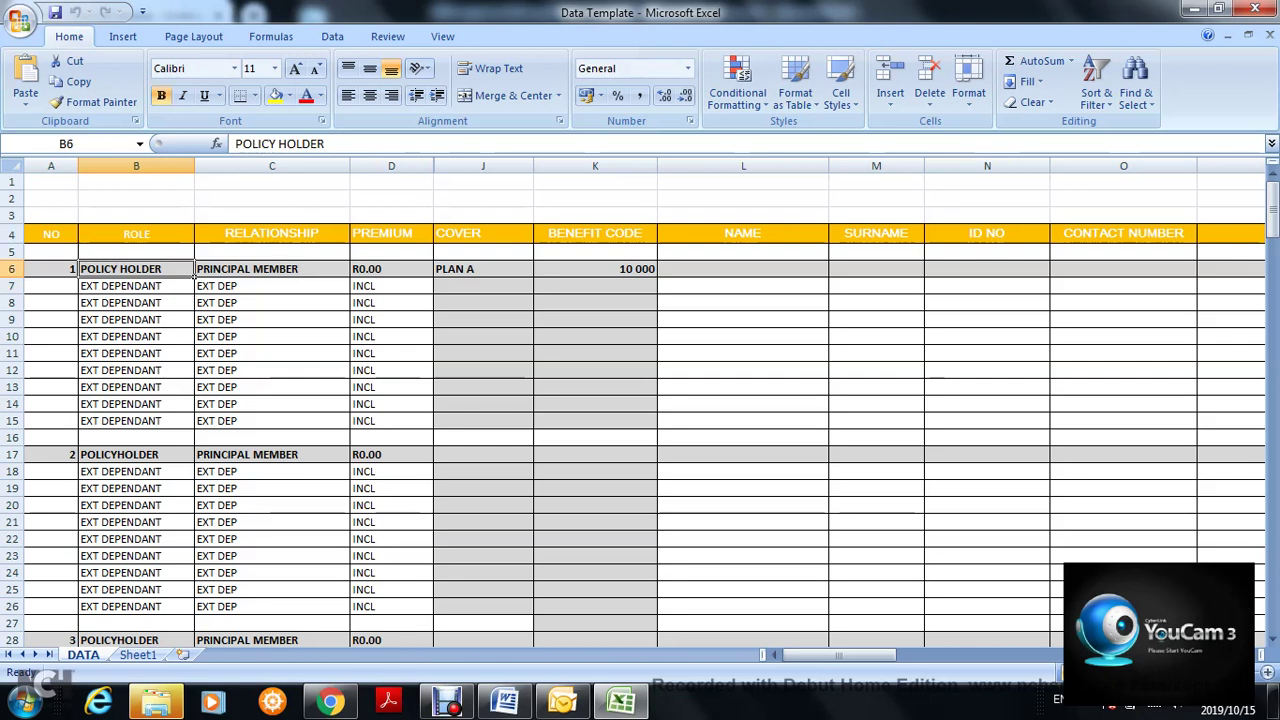
left_click(345, 237)
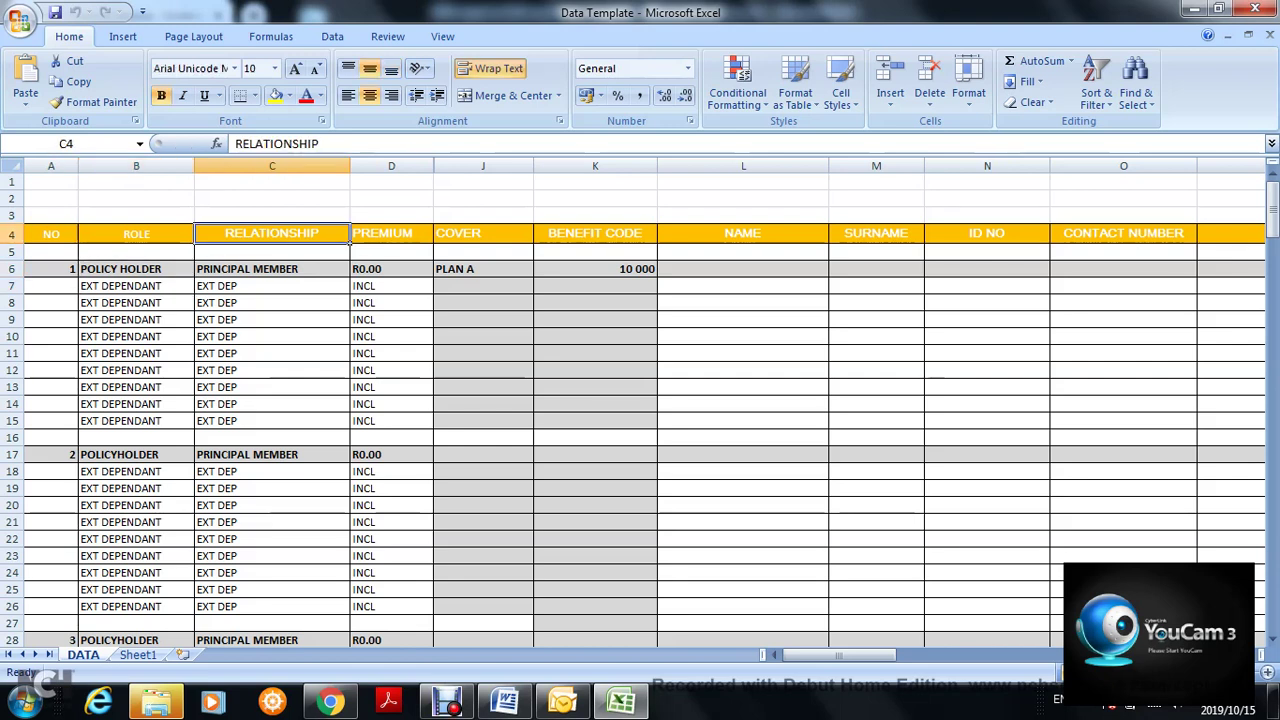
left_click(345, 270)
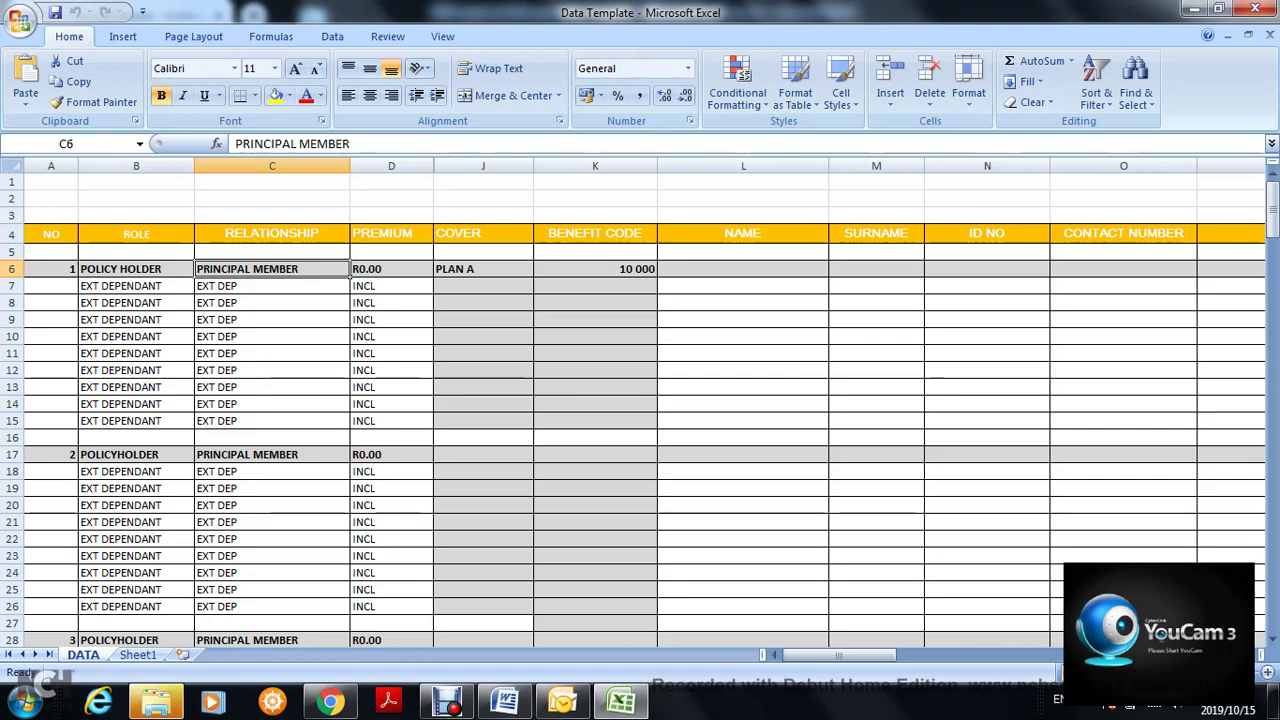
left_click(136, 269)
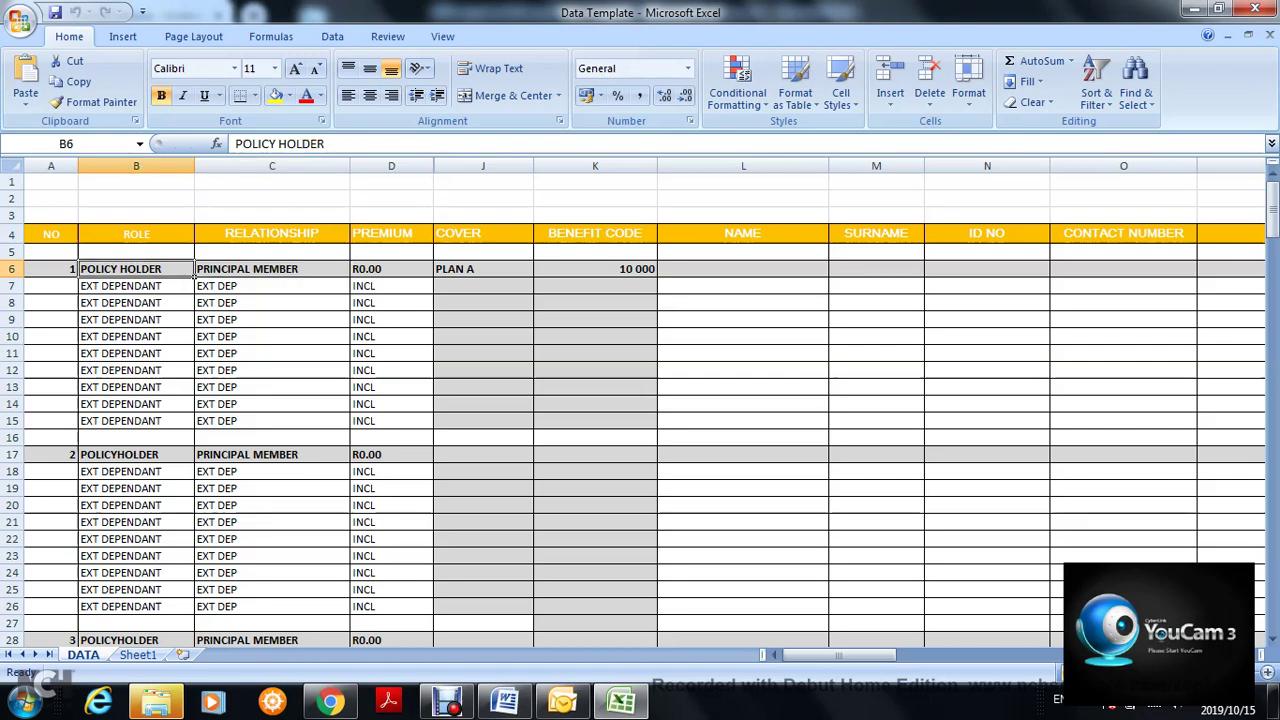
key("Right")
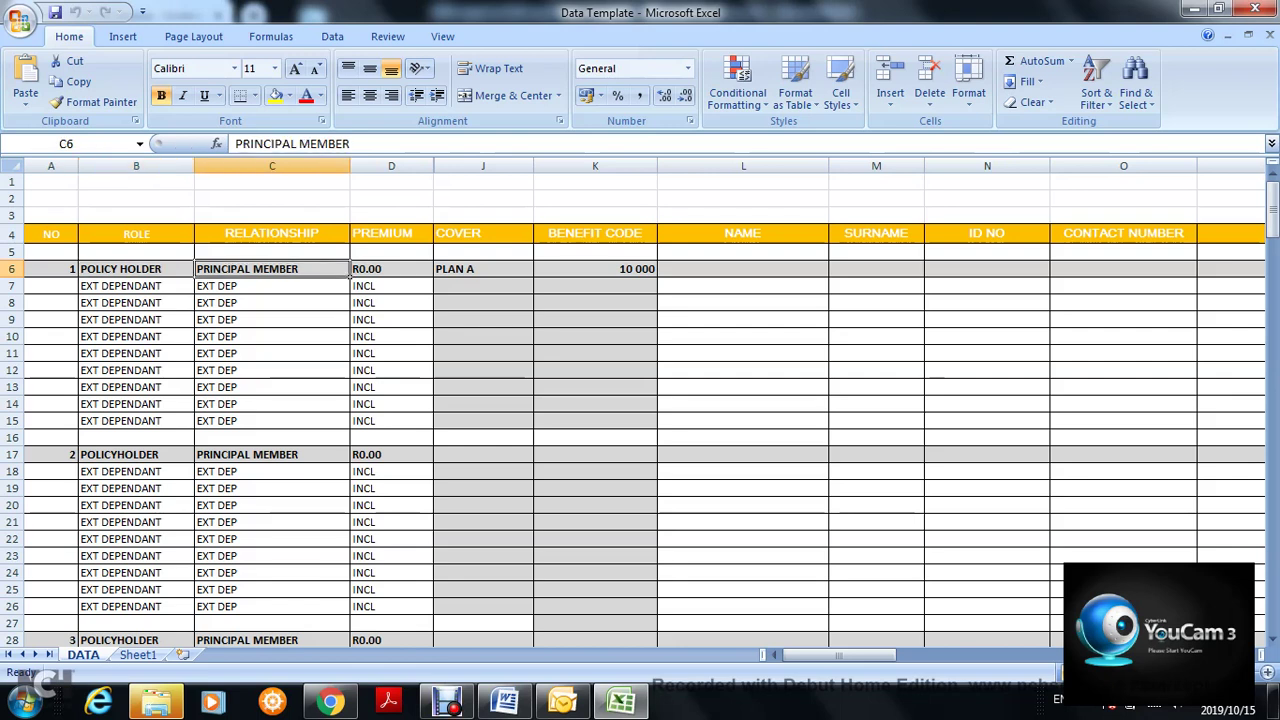
key("Down")
key("Down")
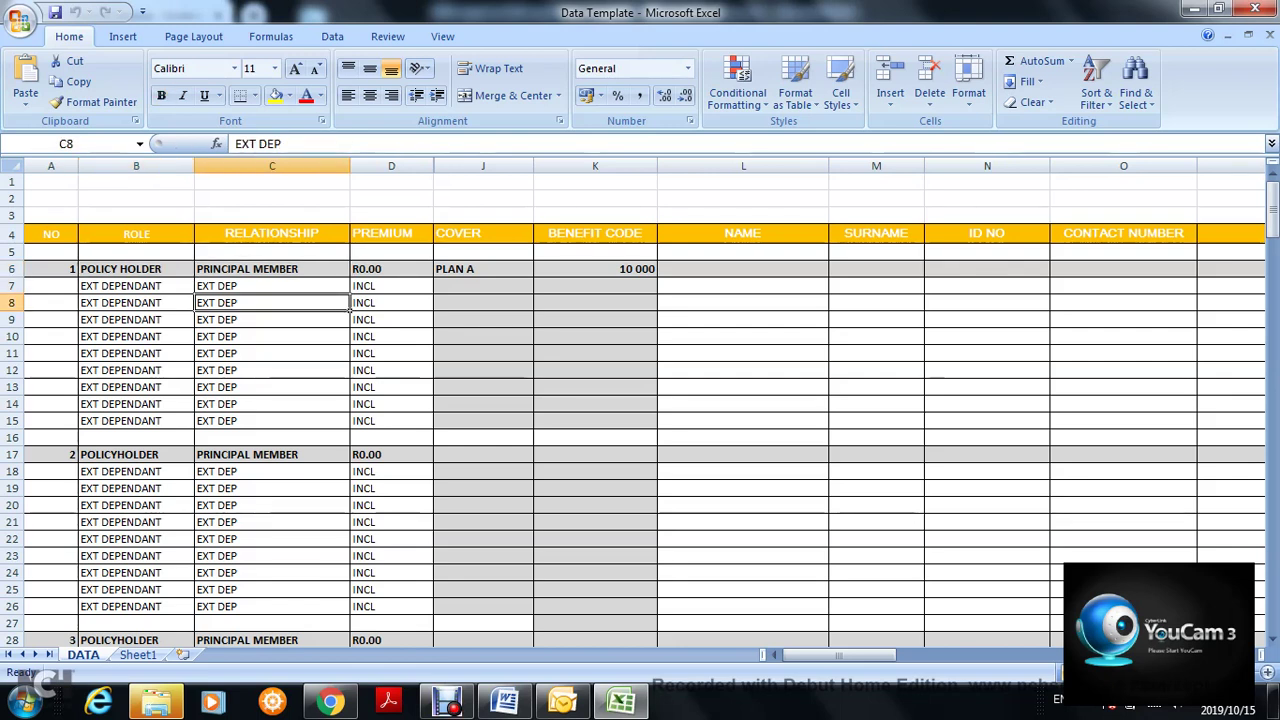
left_click(272, 269)
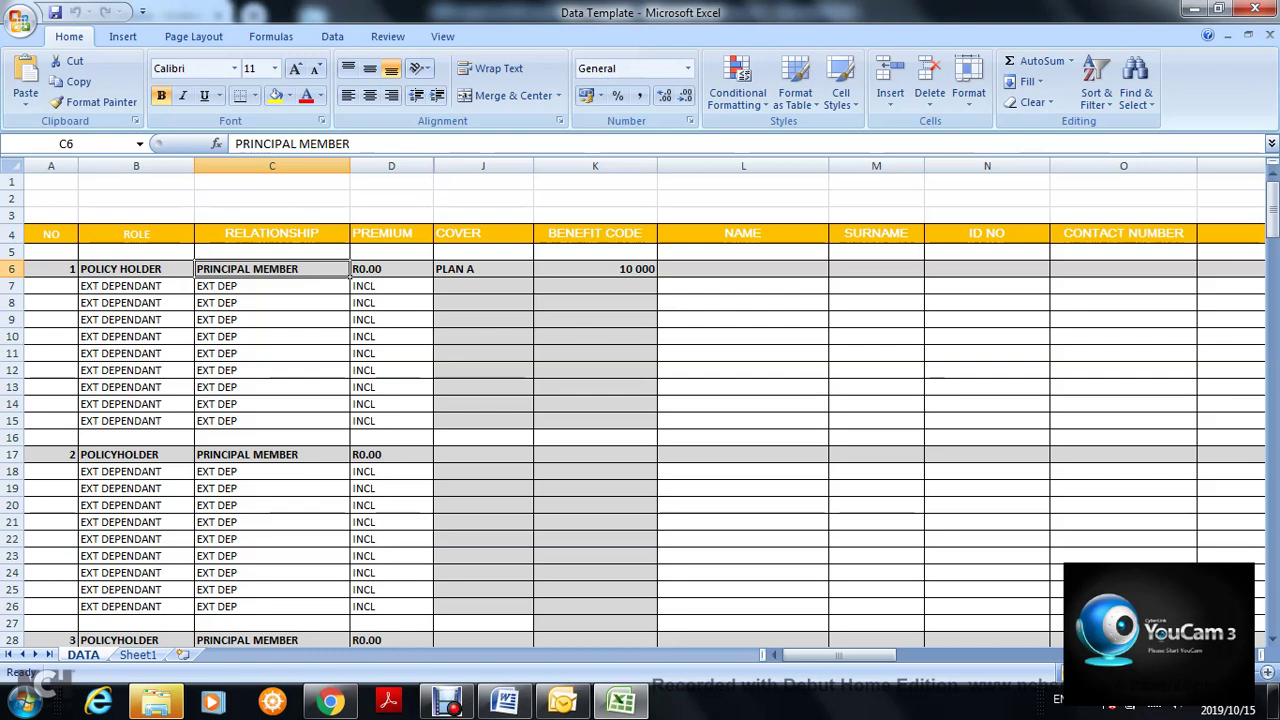
left_click(428, 274)
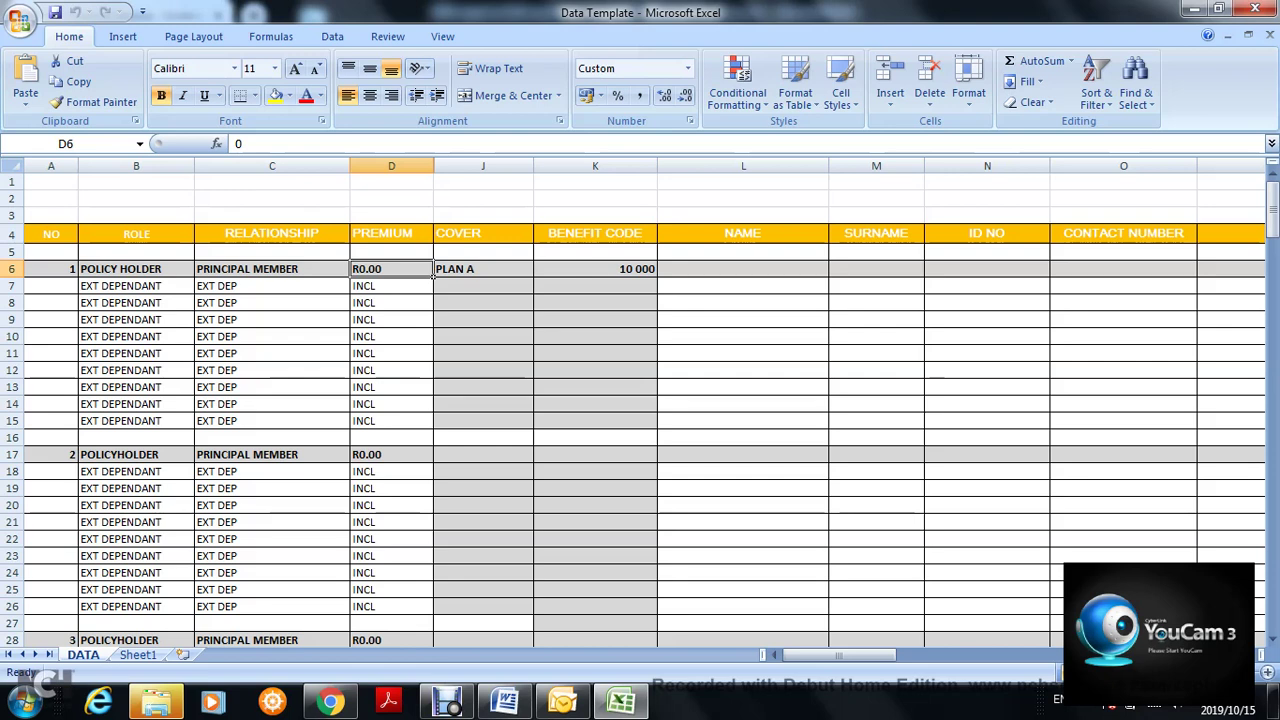
left_click(483, 269)
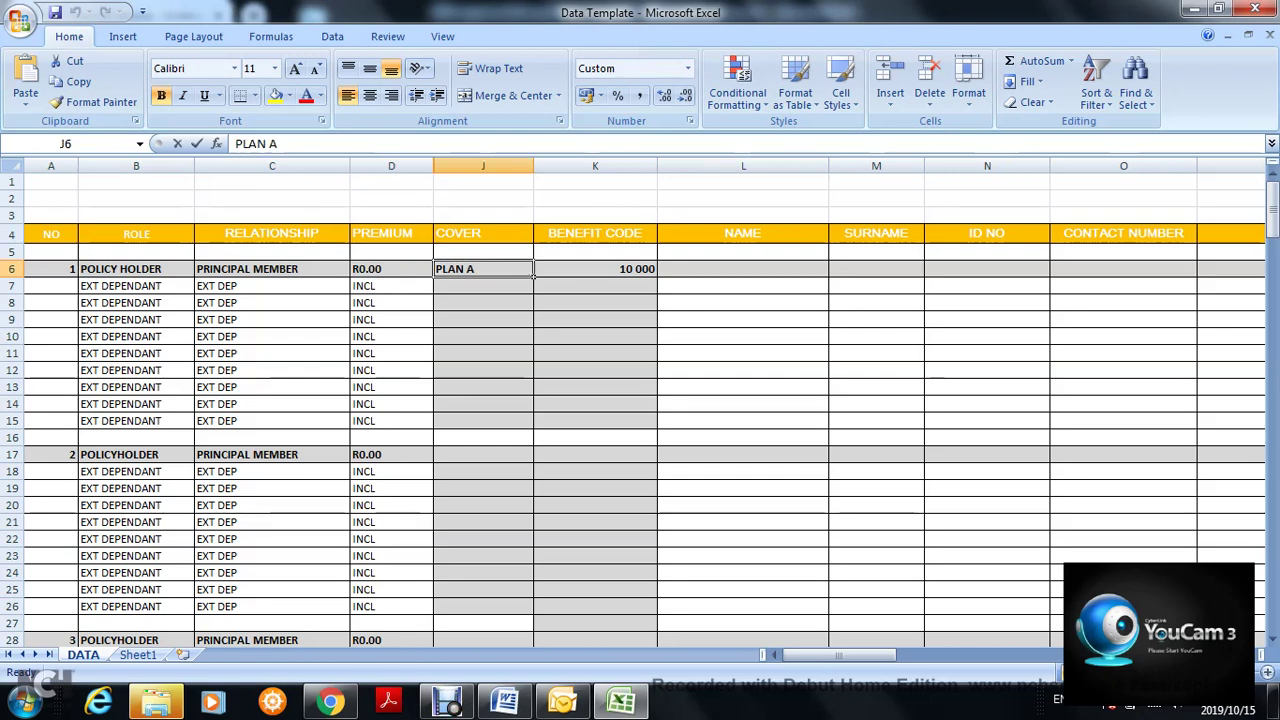
- Enter 10000 as policyholder 1's cover in J6 in place of PLAN A
type("10000")
left_click(531, 304)
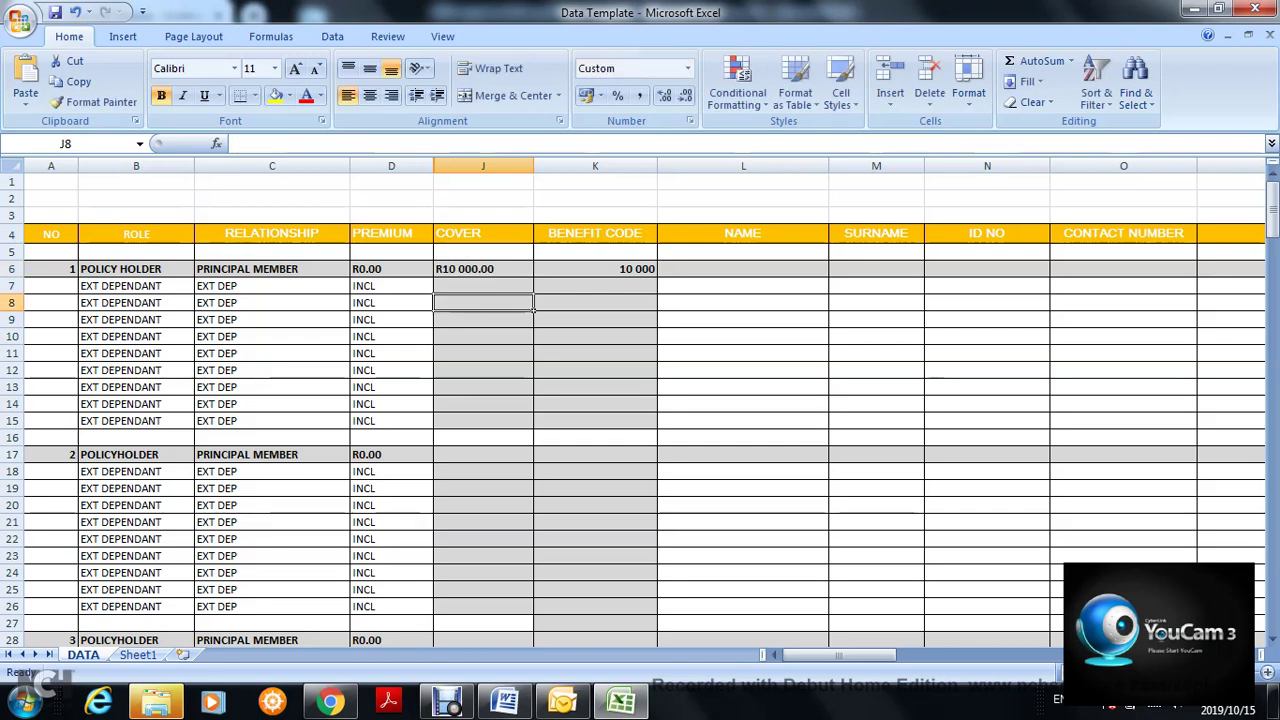
left_click(531, 272)
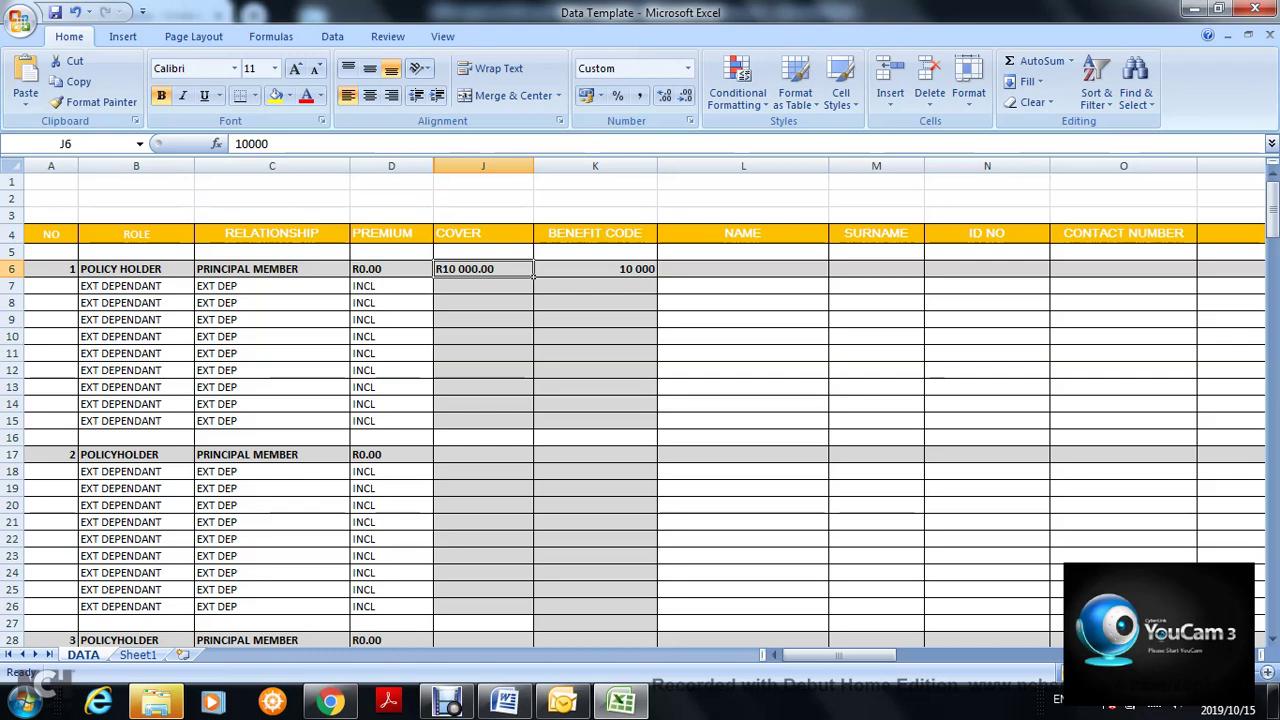
left_click(595, 269)
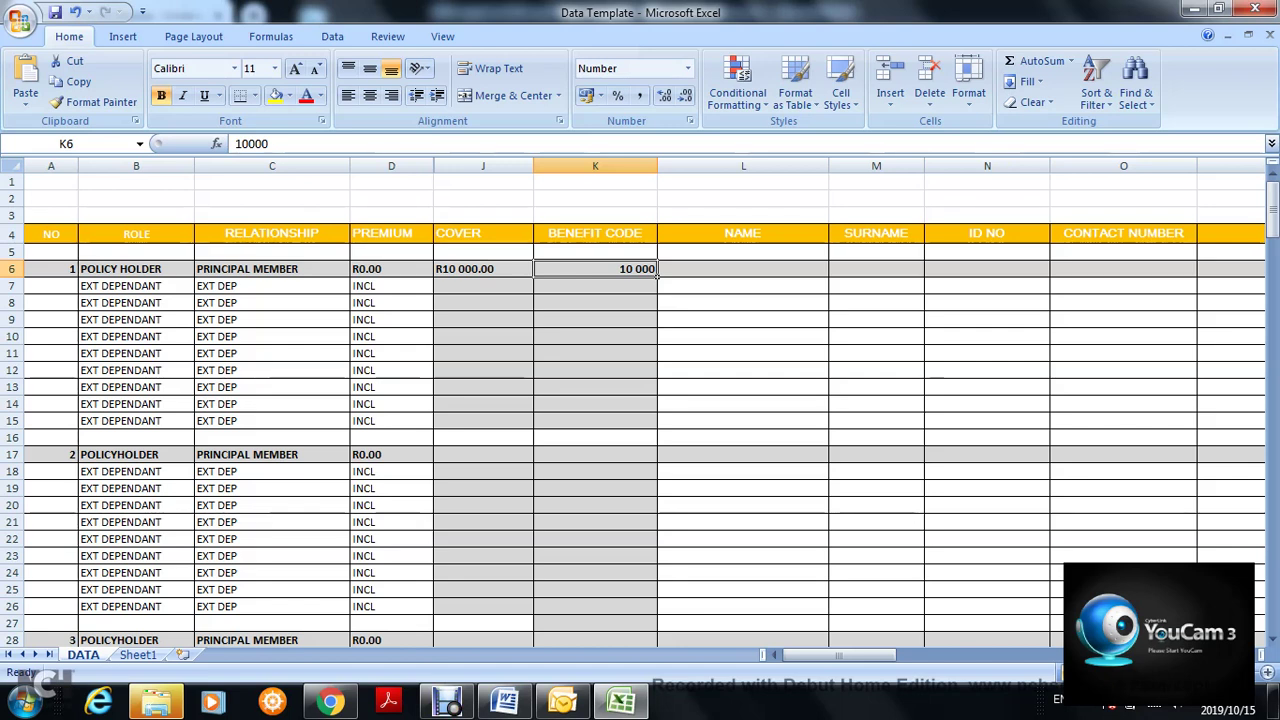
left_click(743, 269)
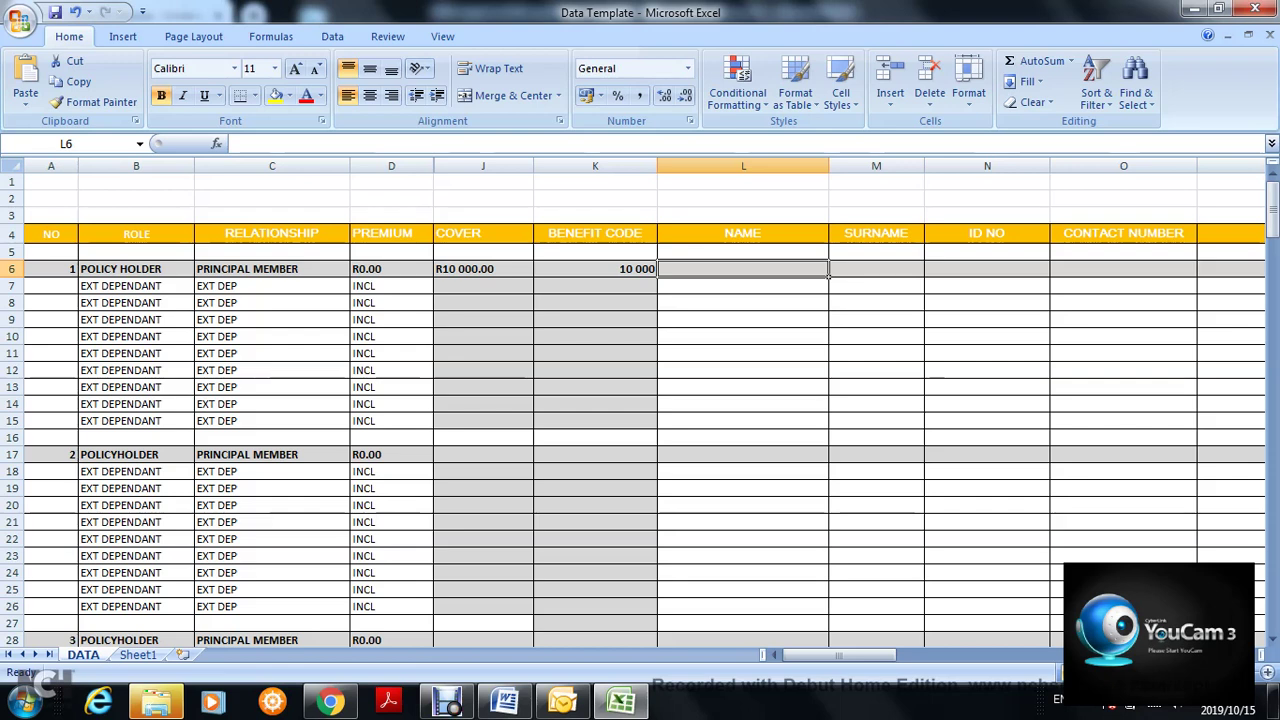
left_click(272, 269)
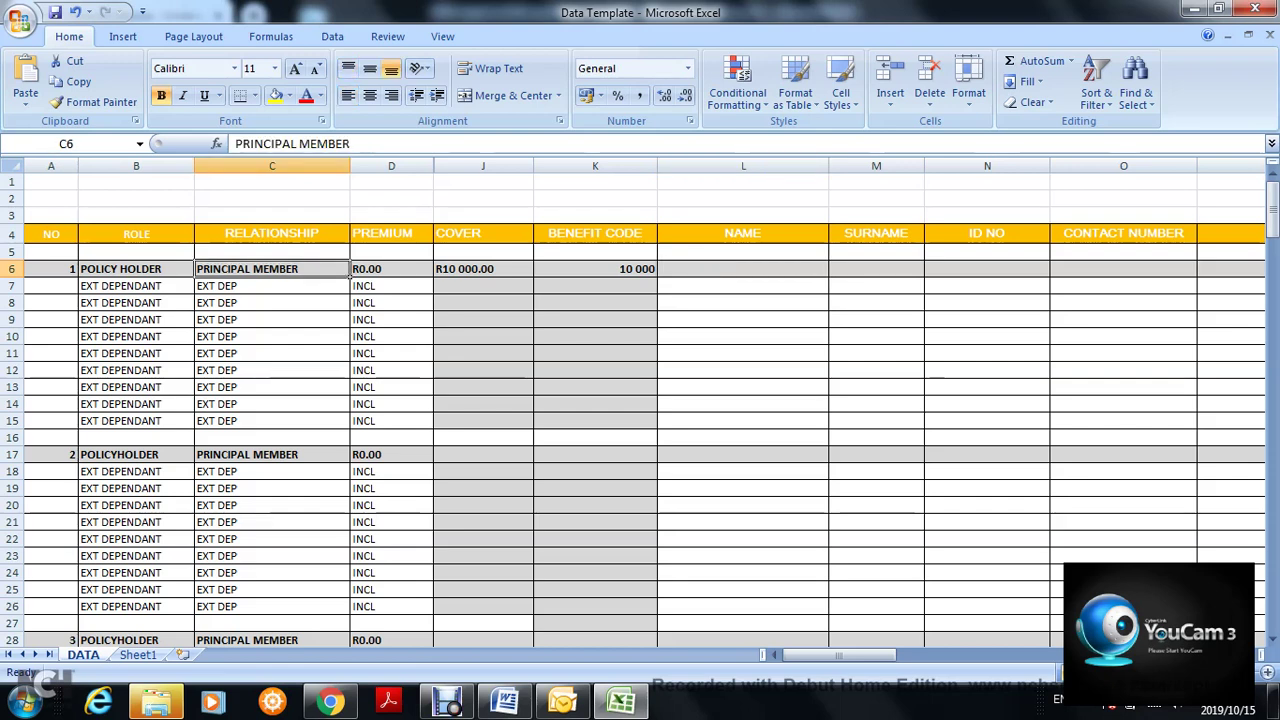
left_click(136, 269)
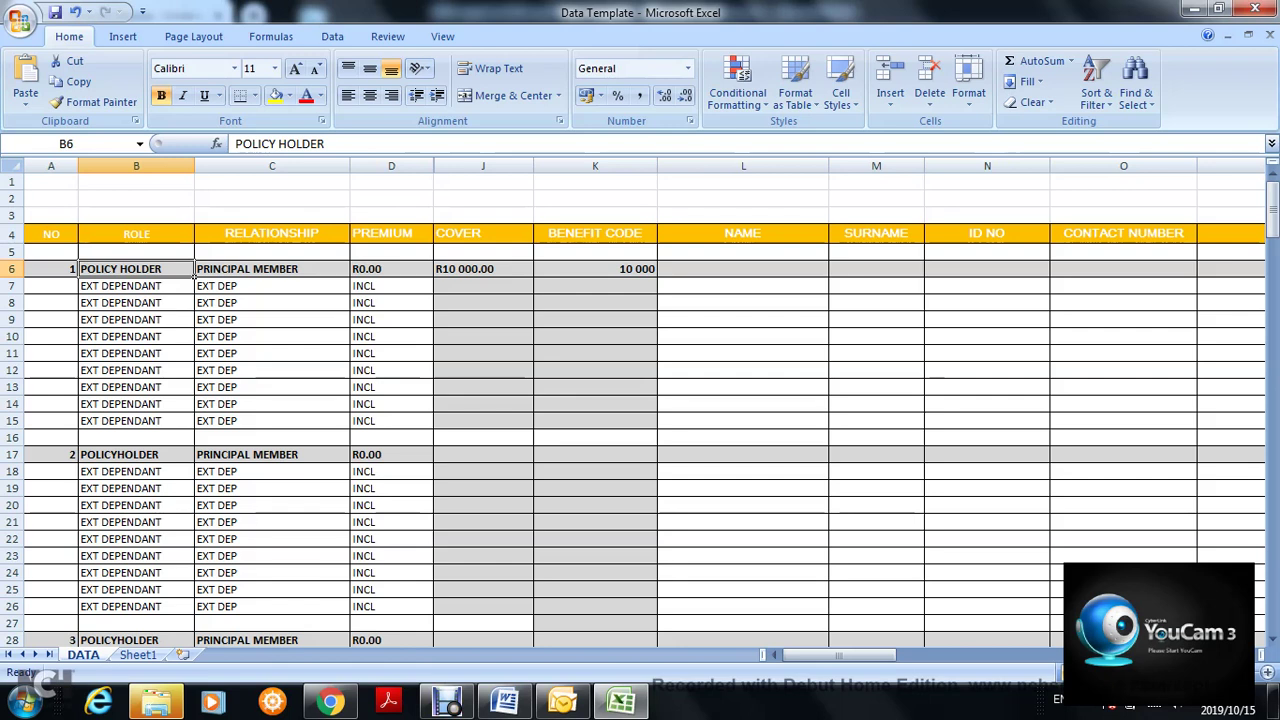
left_click(826, 238)
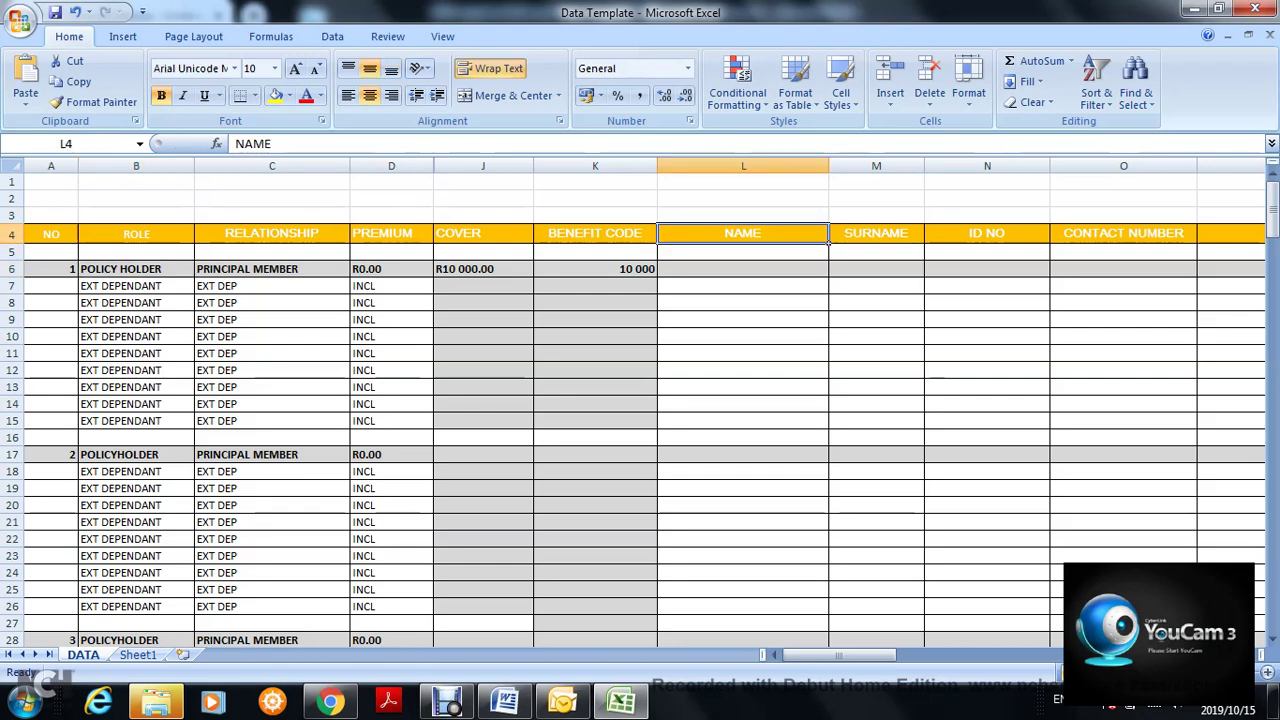
left_click(743, 166)
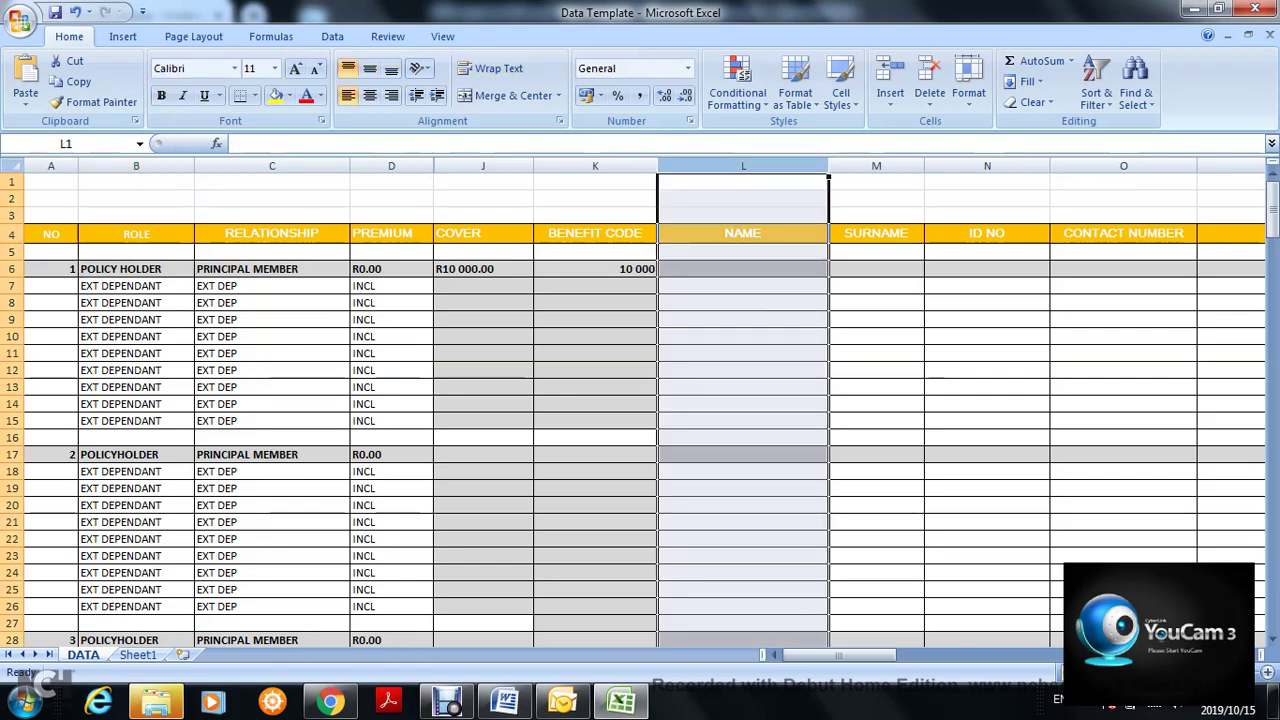
left_click(743, 234)
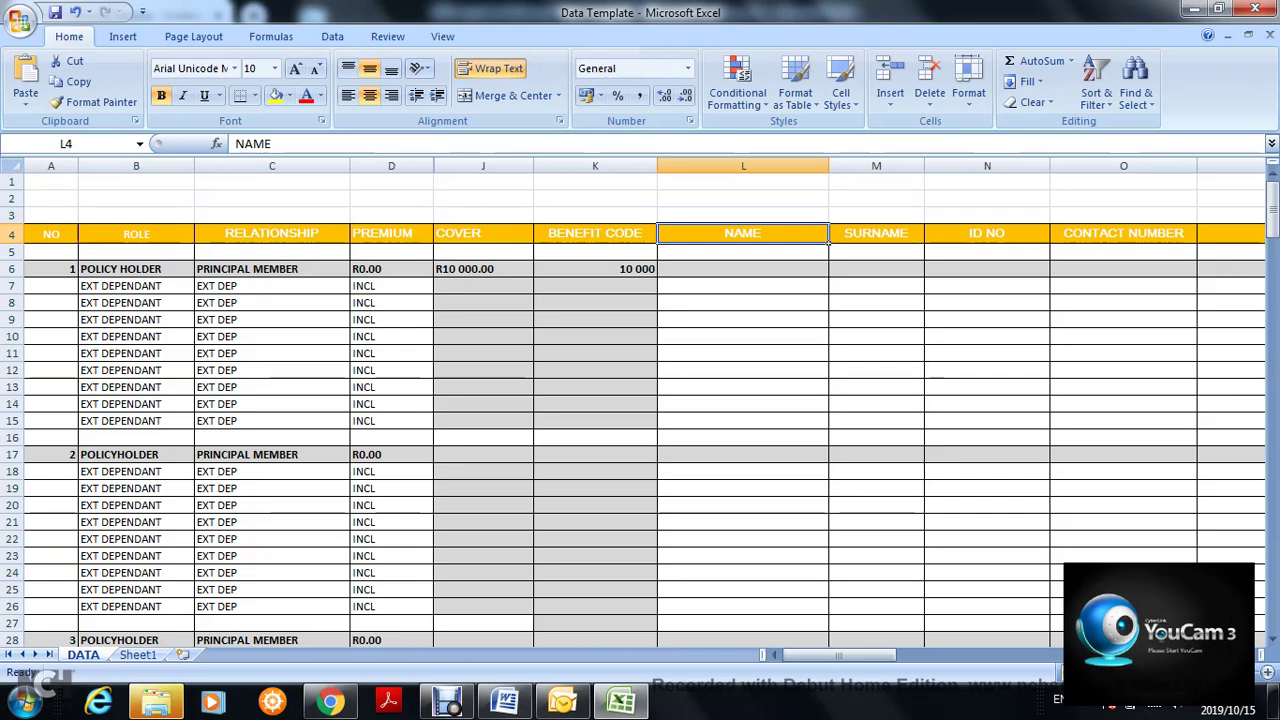
left_click(920, 270)
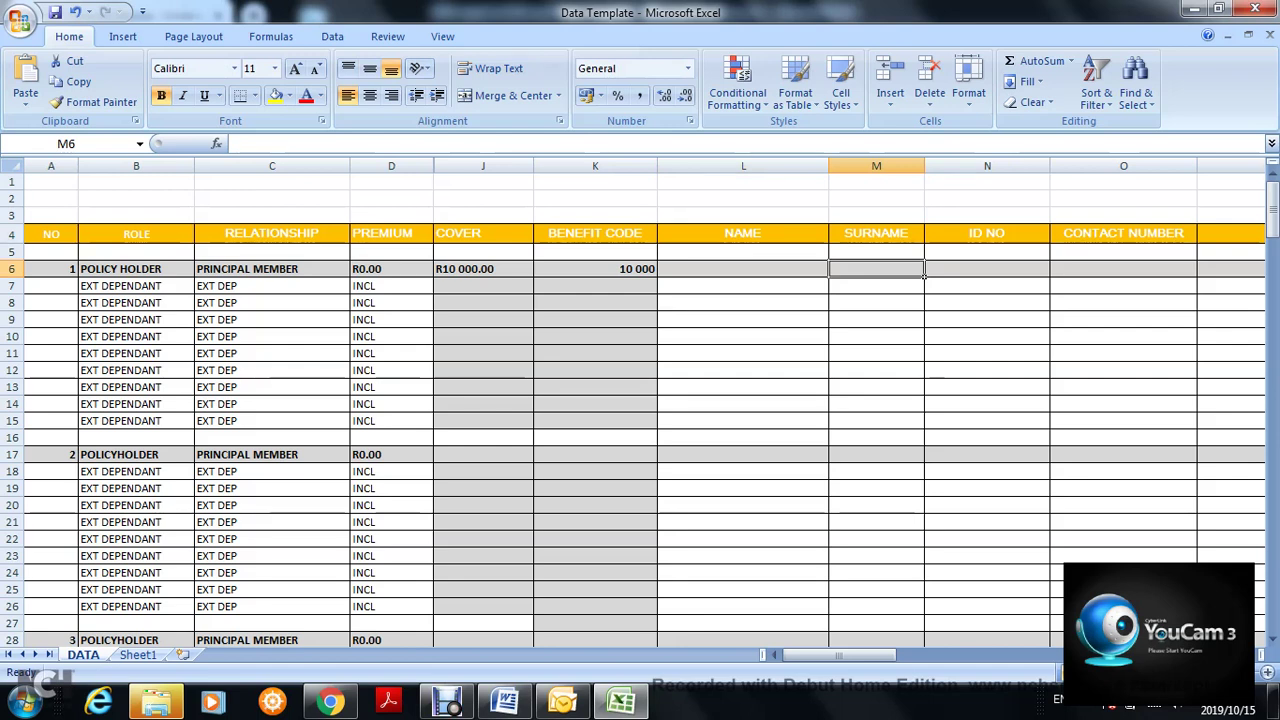
left_click(987, 269)
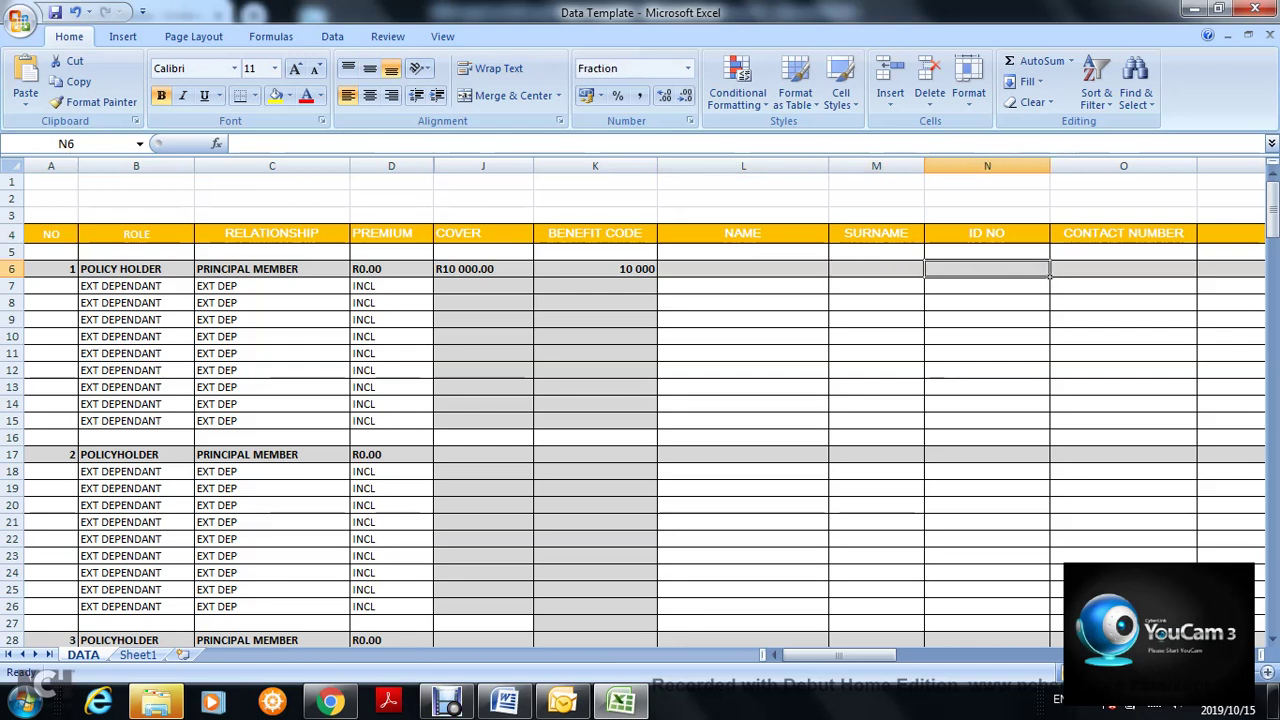
left_click(987, 234)
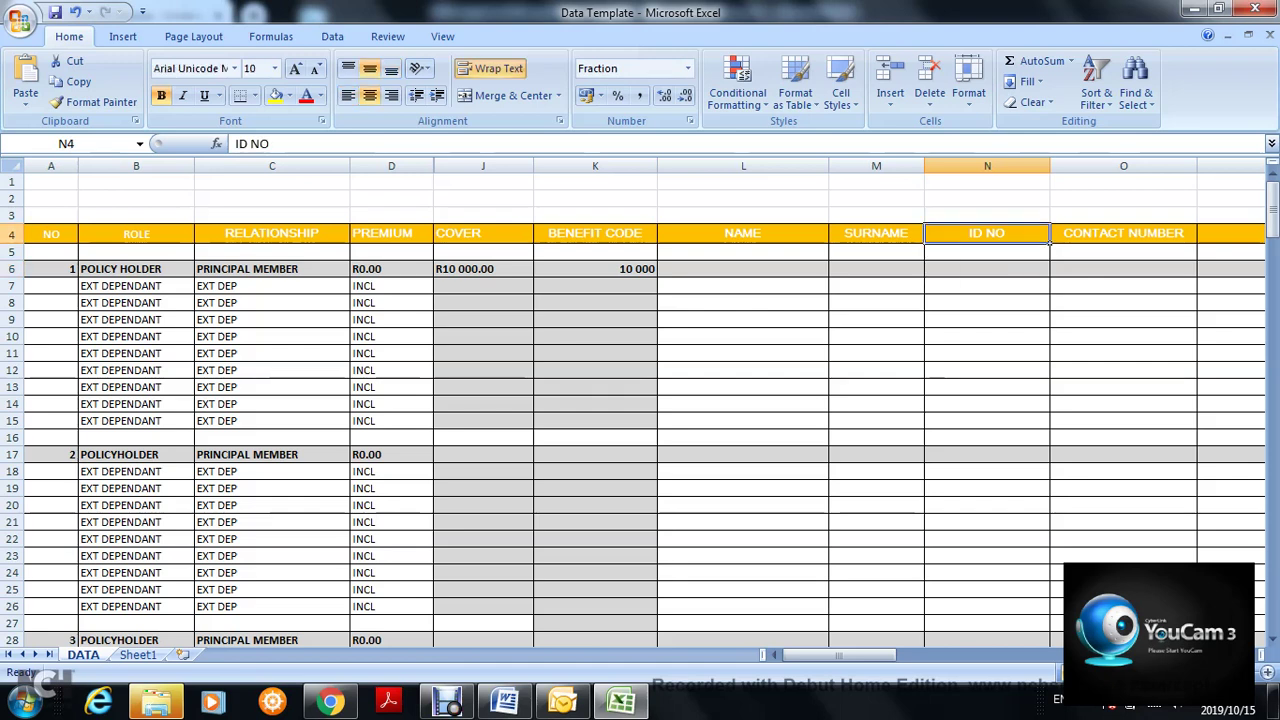
left_click(987, 269)
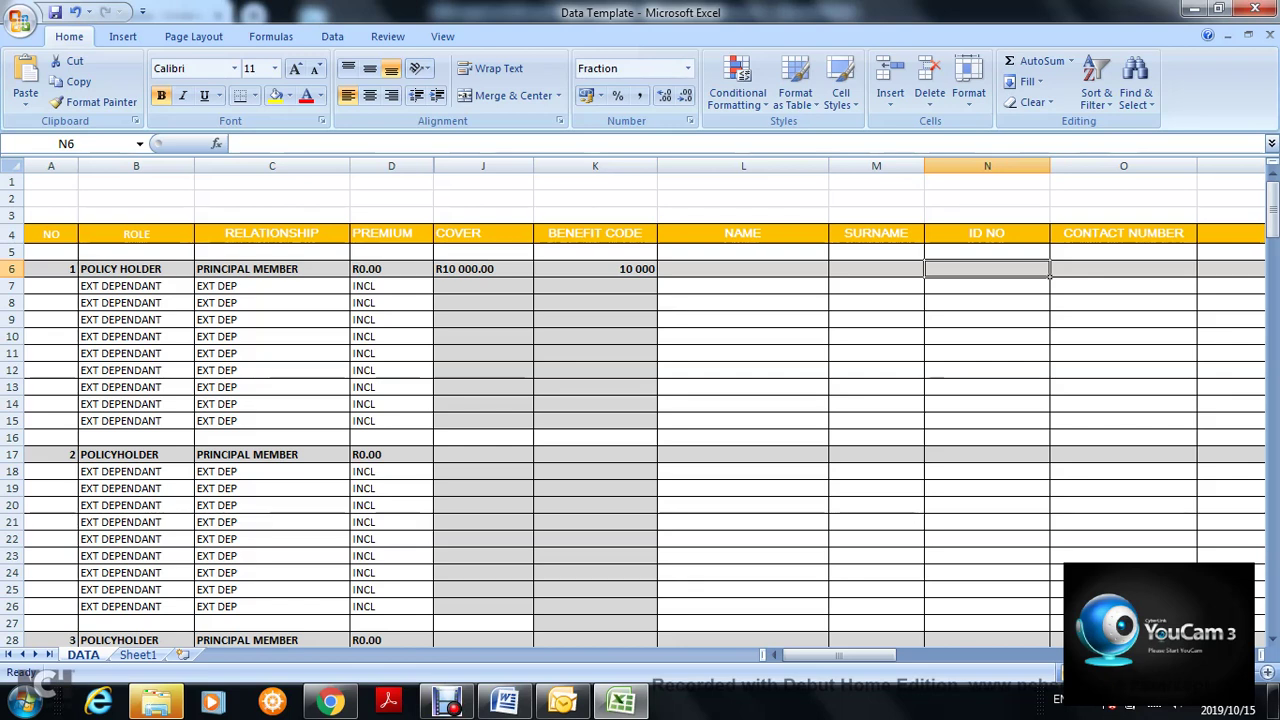
left_click(1123, 269)
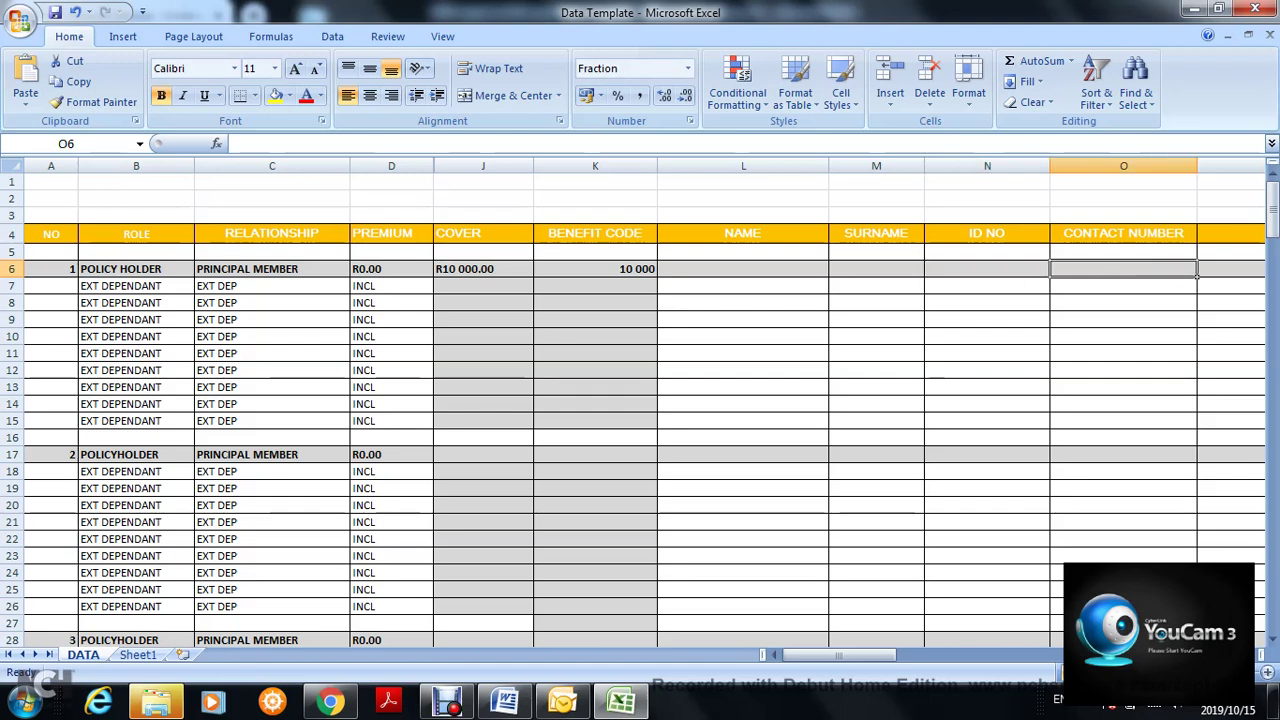
left_click(1123, 234)
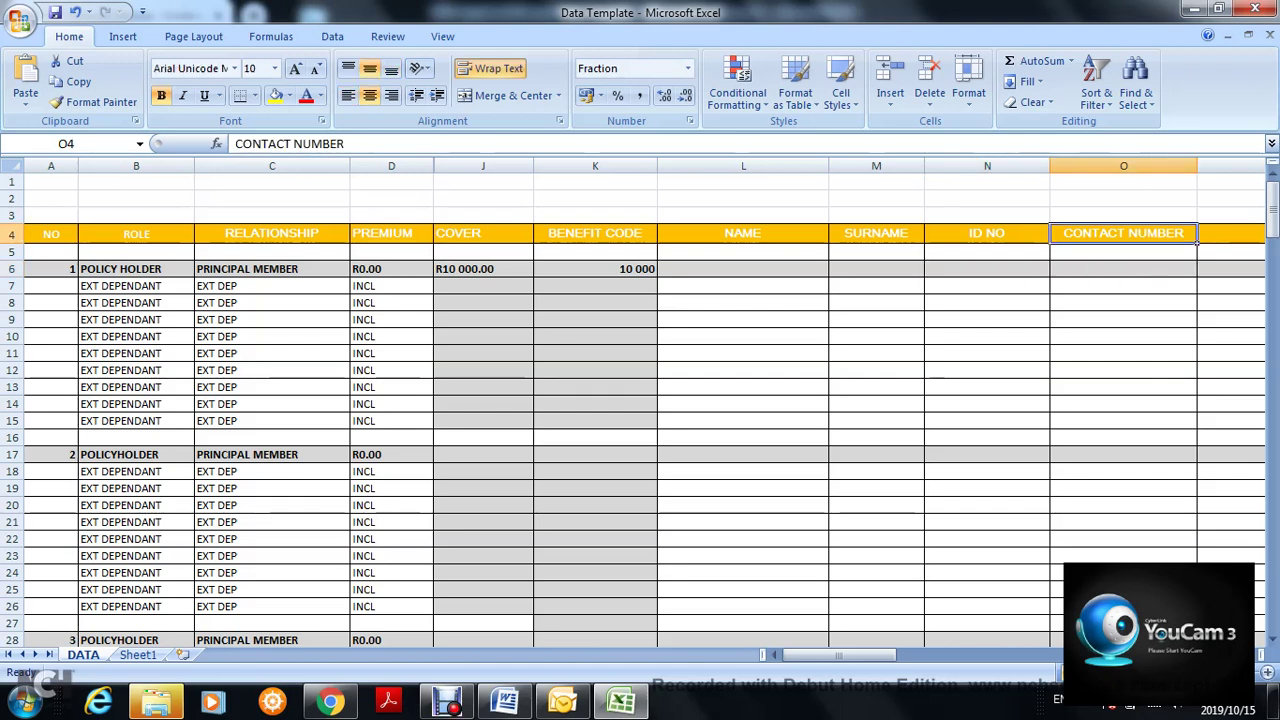
left_click(1123, 269)
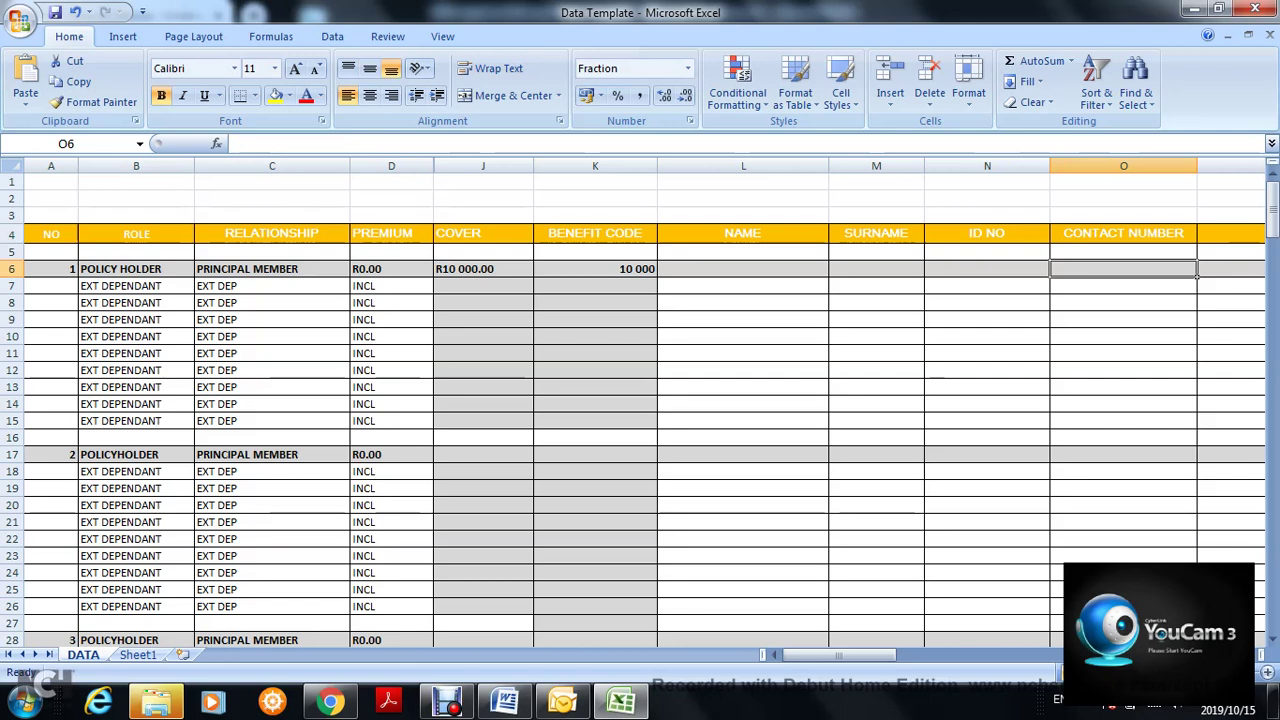
left_click_drag(835, 655, 882, 655)
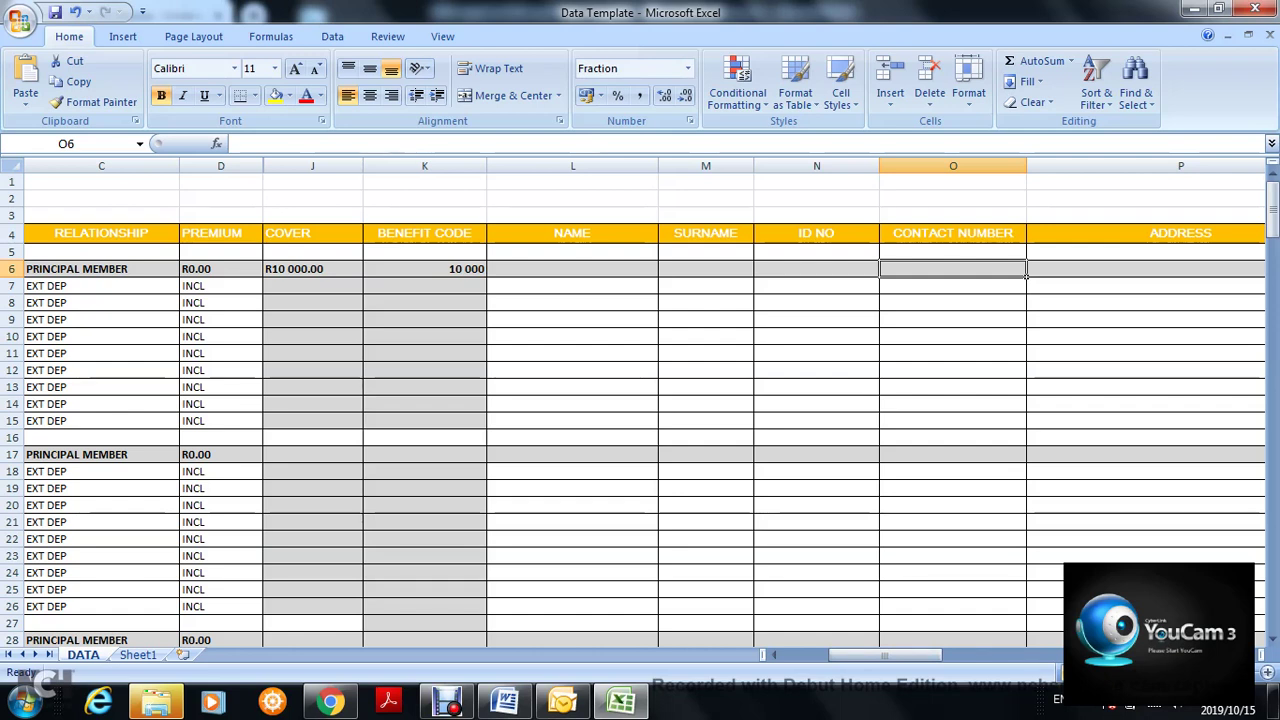
left_click(816, 234)
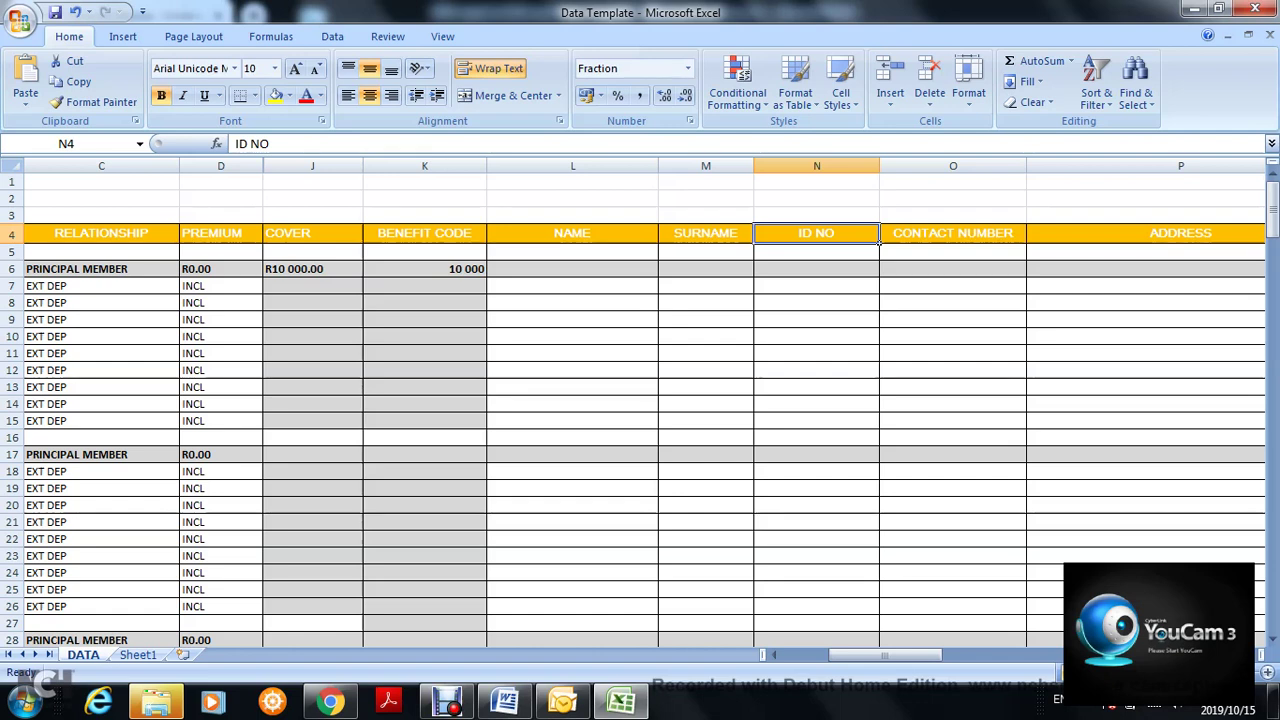
left_click(952, 233)
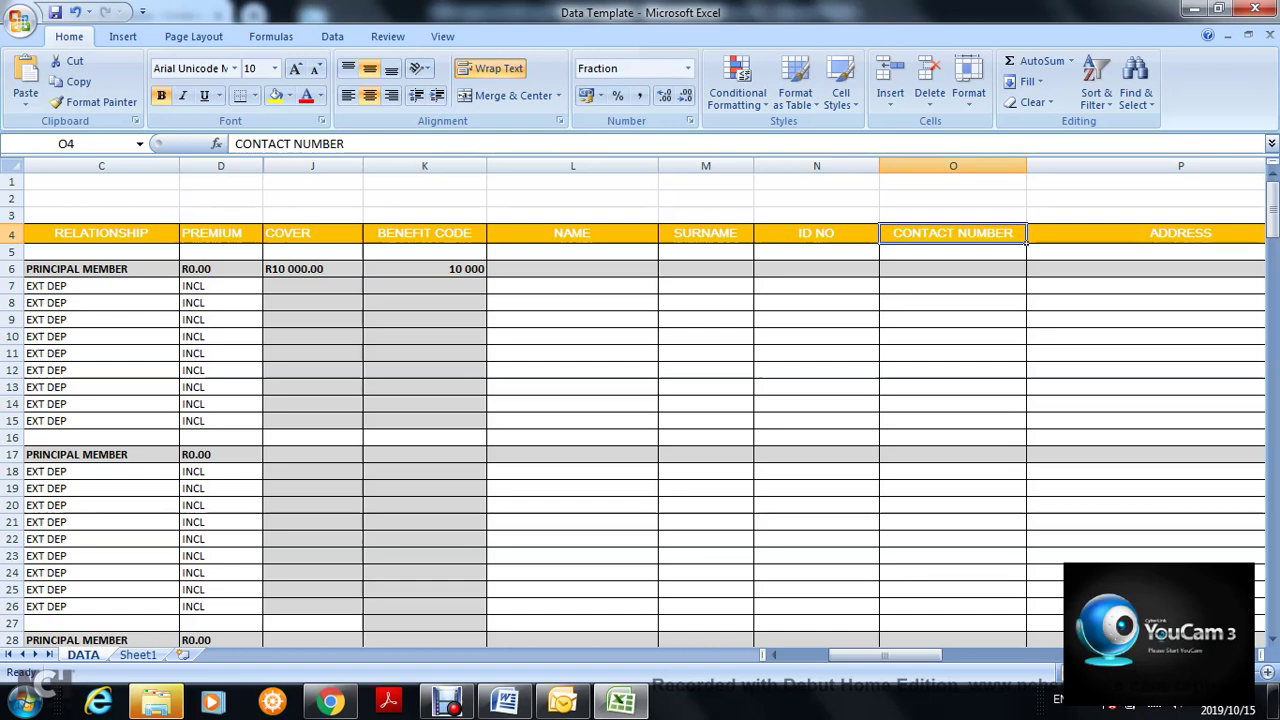
left_click(1180, 233)
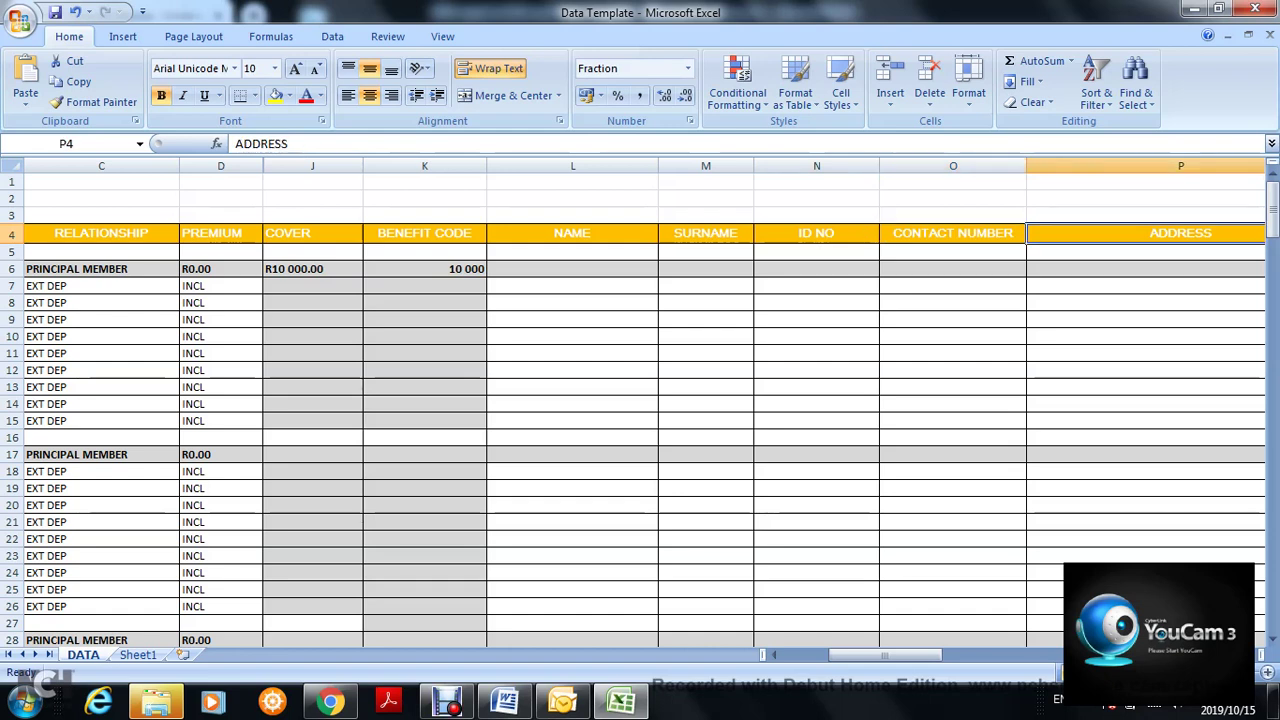
left_click(1145, 269)
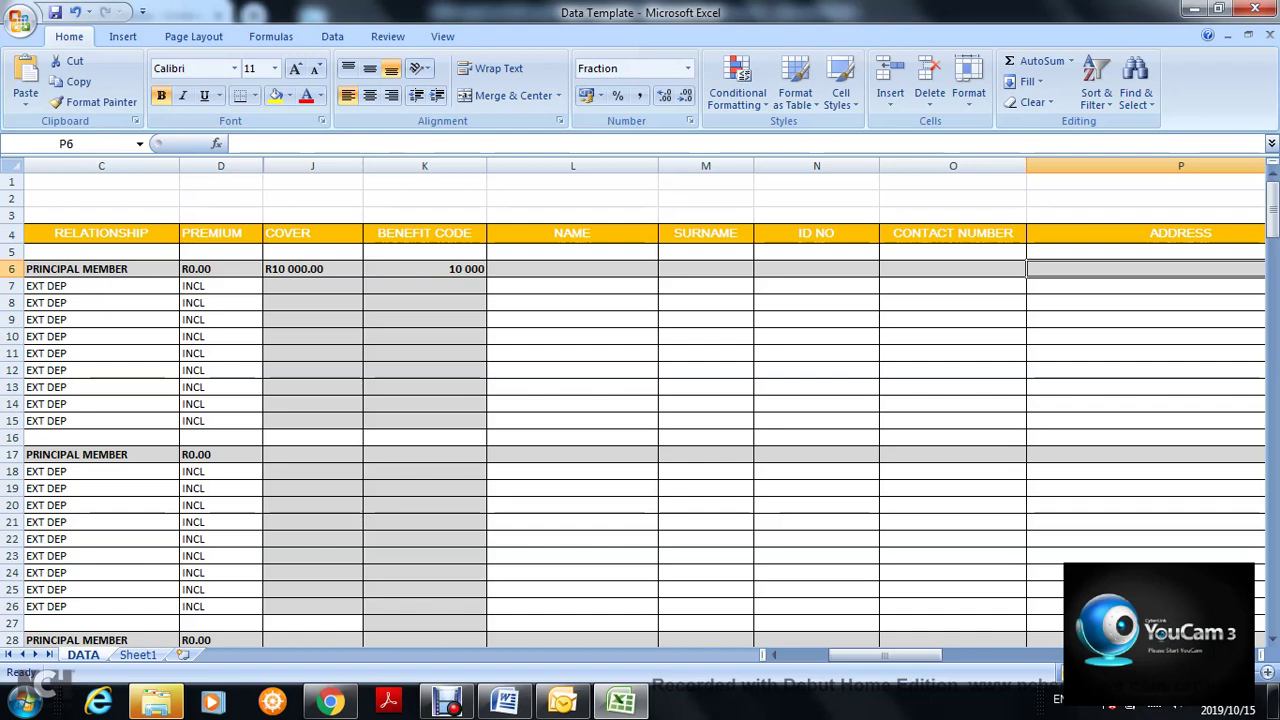
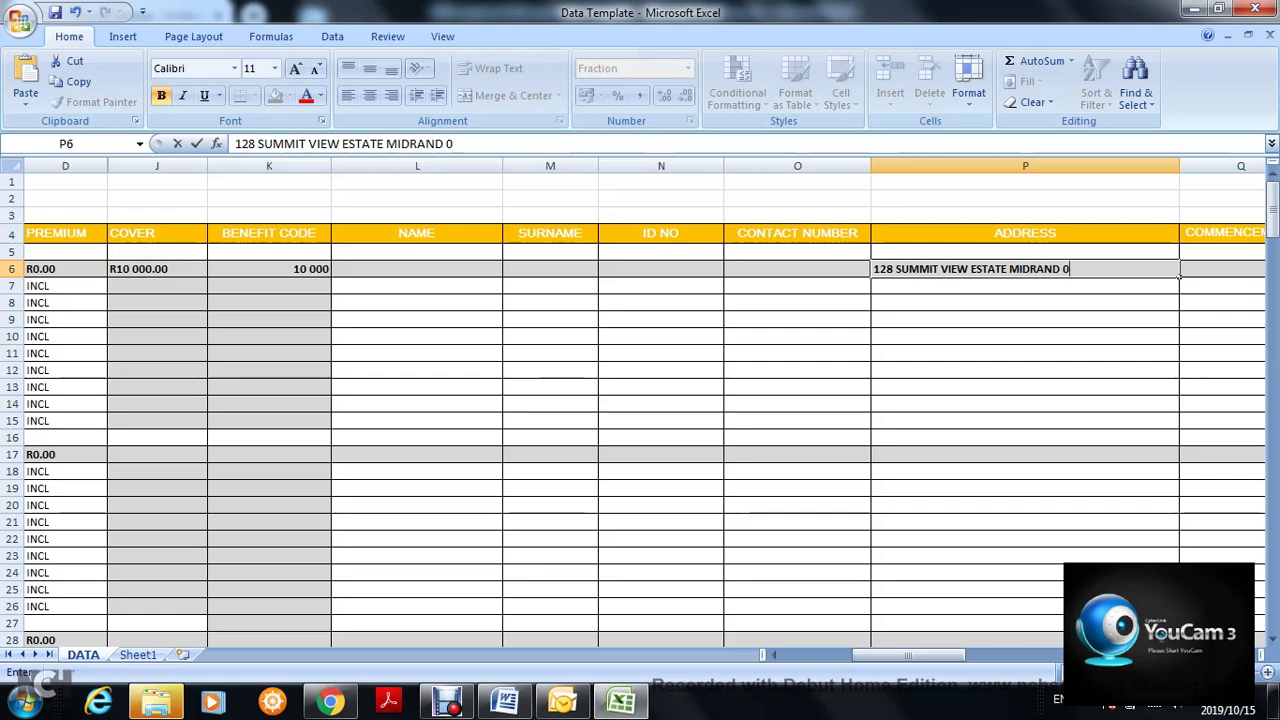
- Type policyholder 1's Midrand street address into ADDRESS cell P6 and reopen it for editing
left_click(1176, 320)
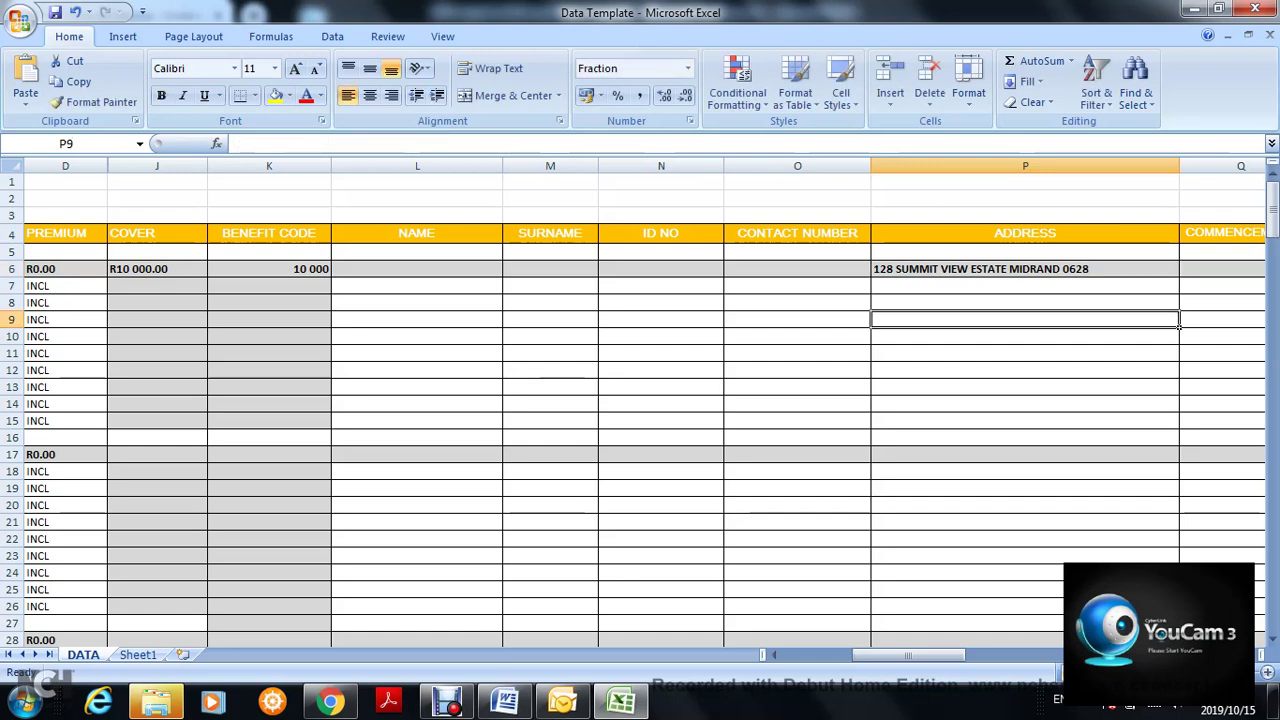
double_click(896, 269)
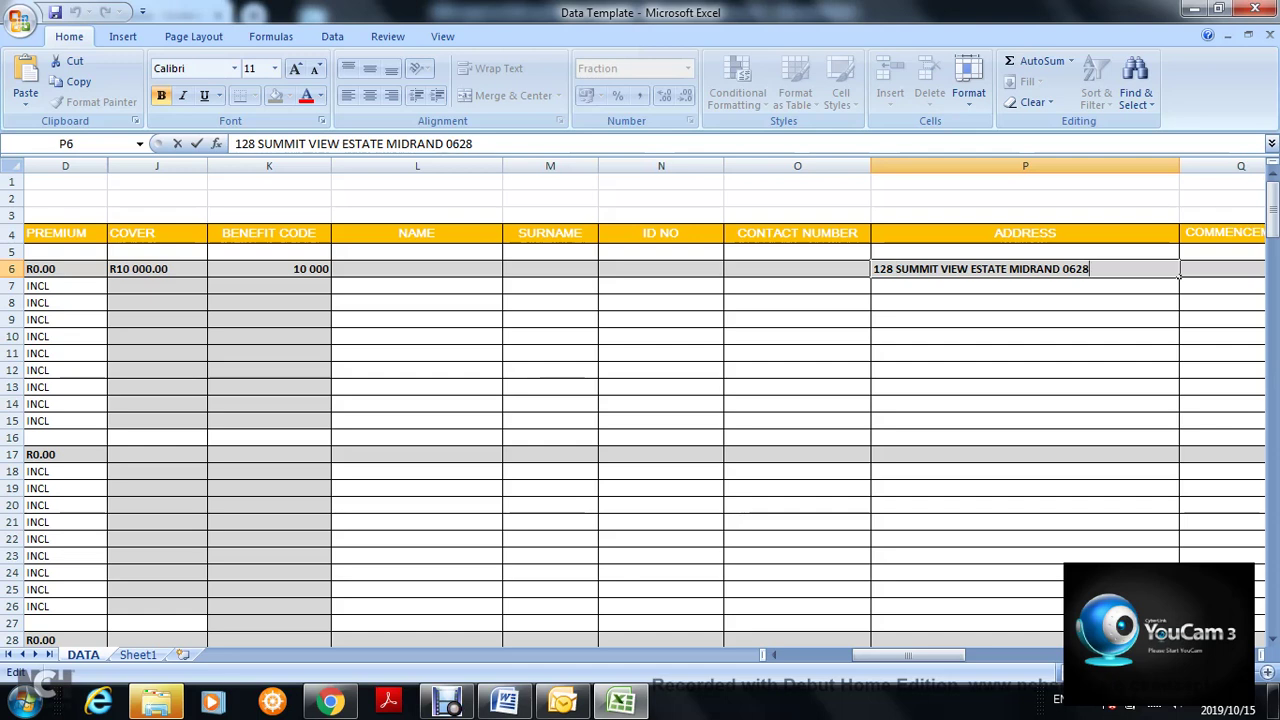
left_click_drag(908, 655, 1045, 655)
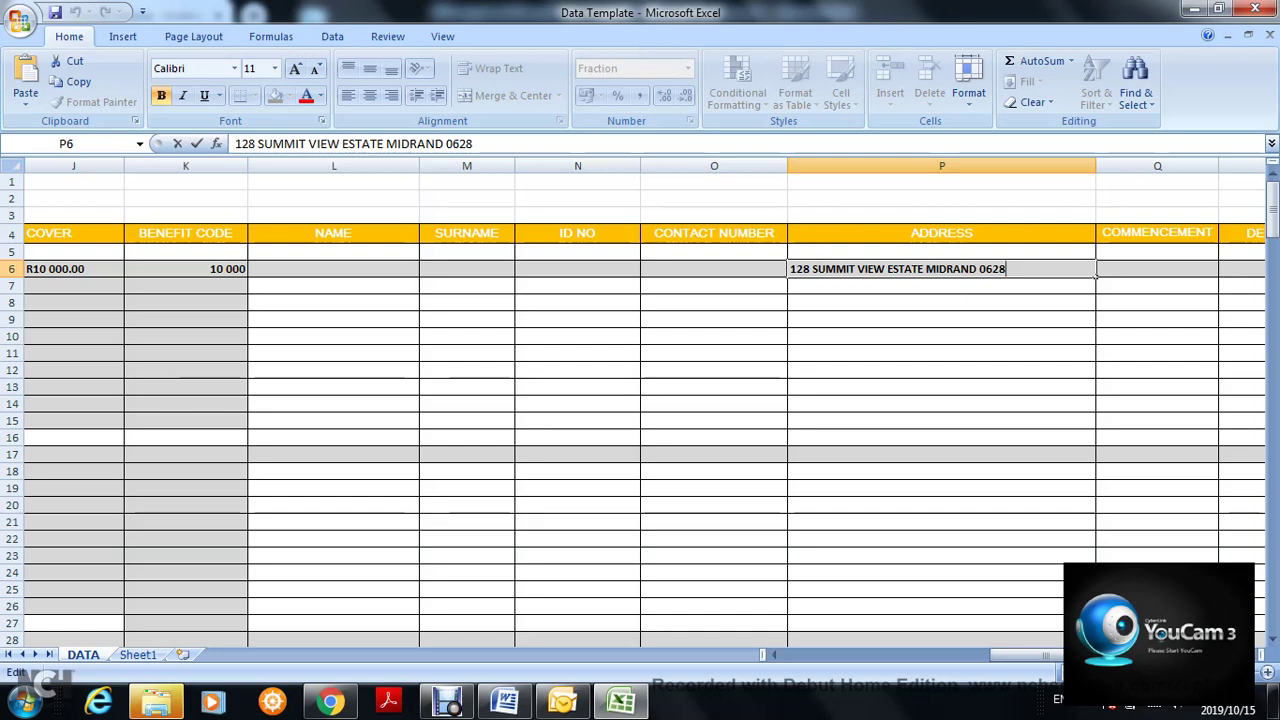
key("Tab")
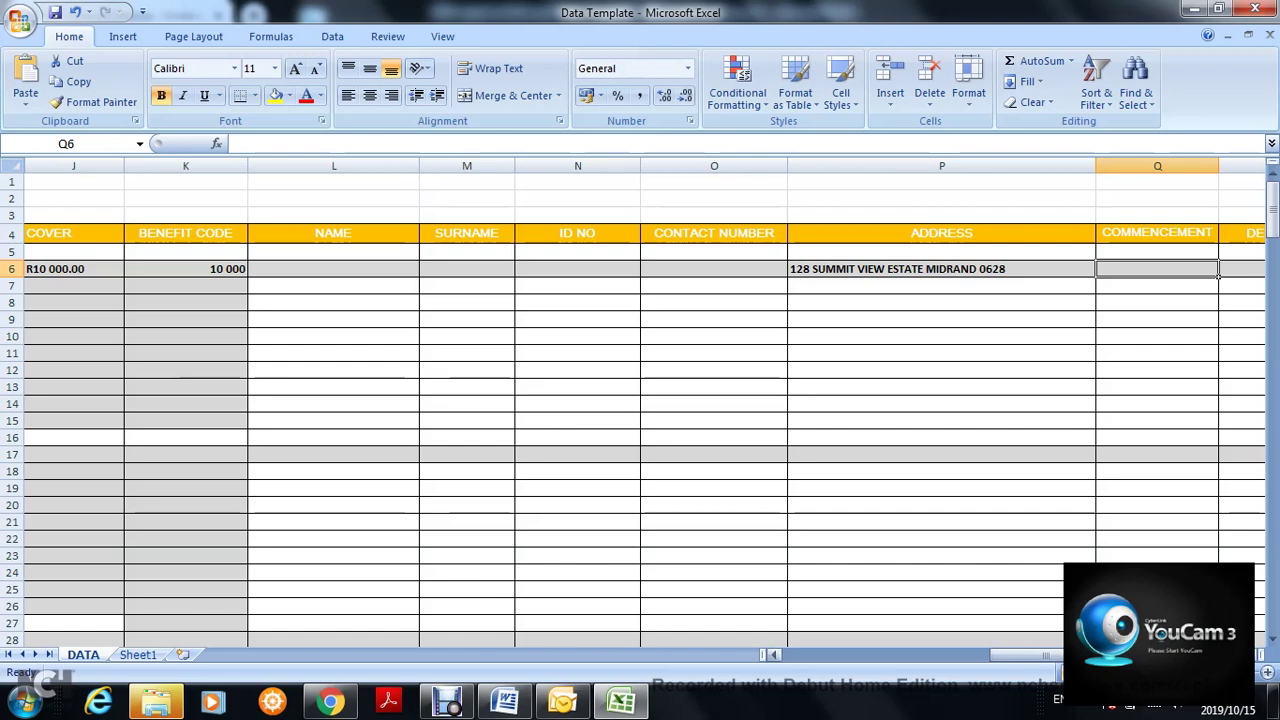
left_click_drag(1076, 655, 1122, 655)
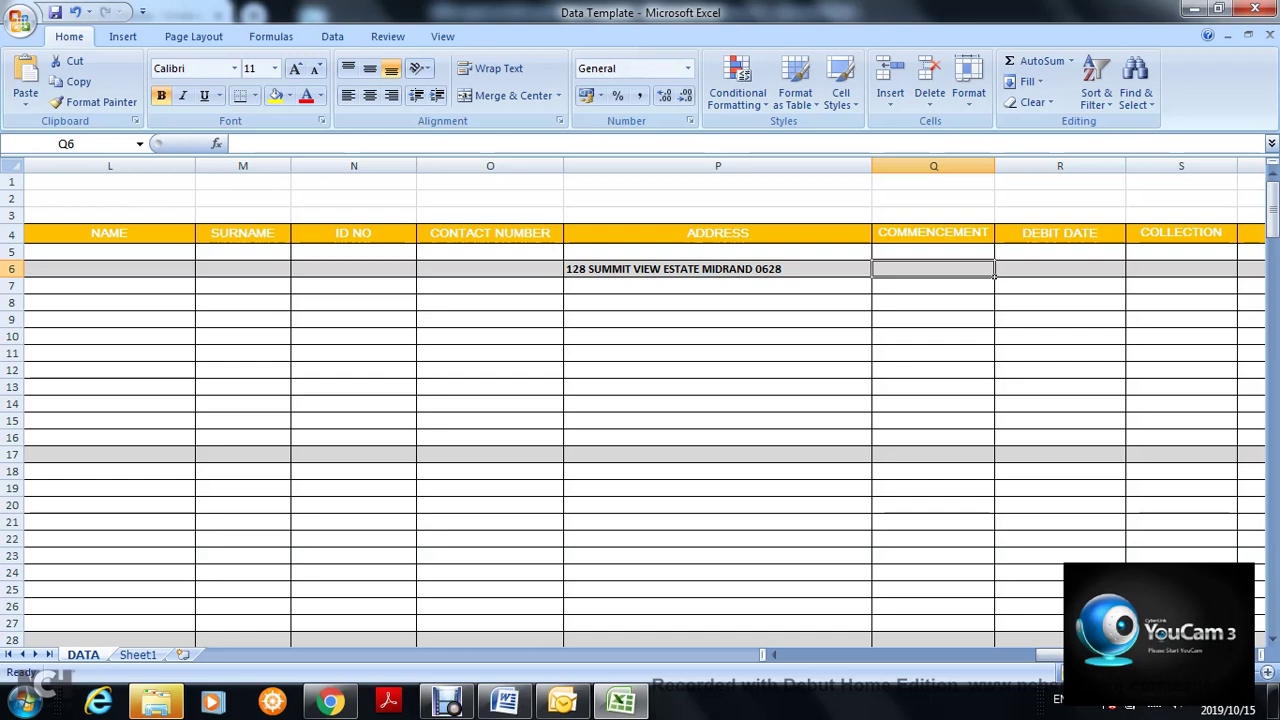
left_click(1060, 268)
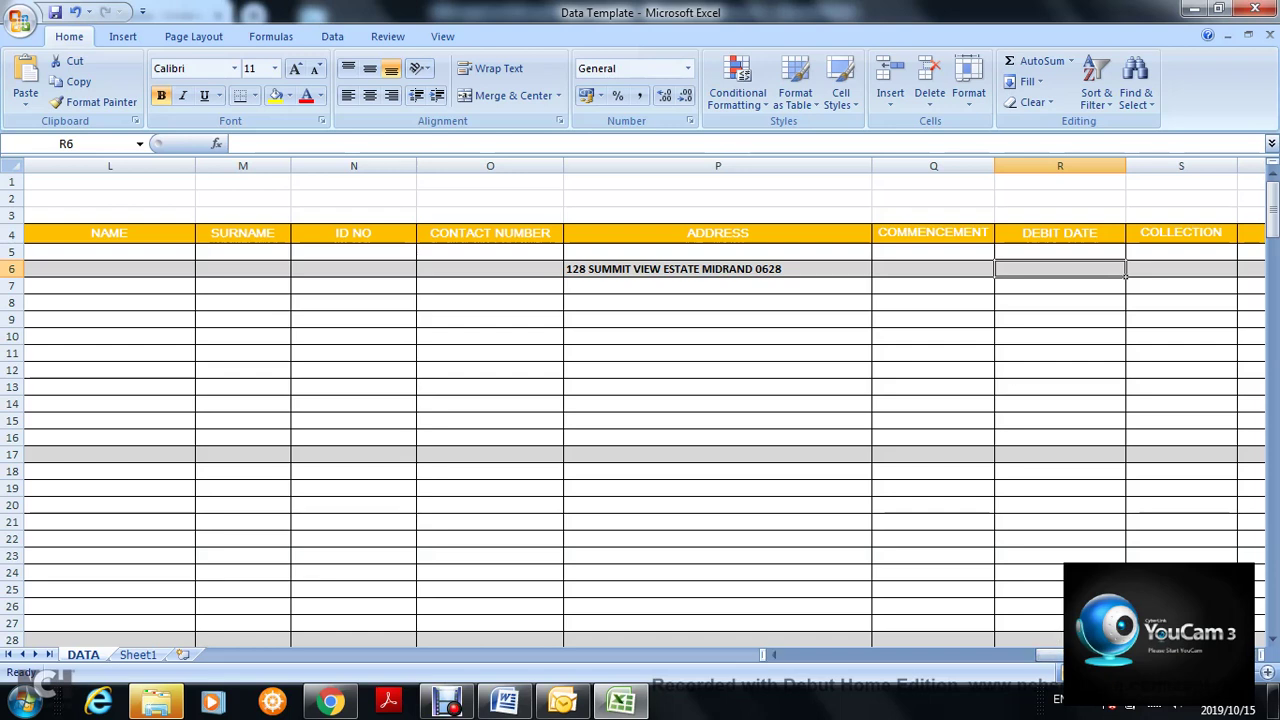
key("Tab")
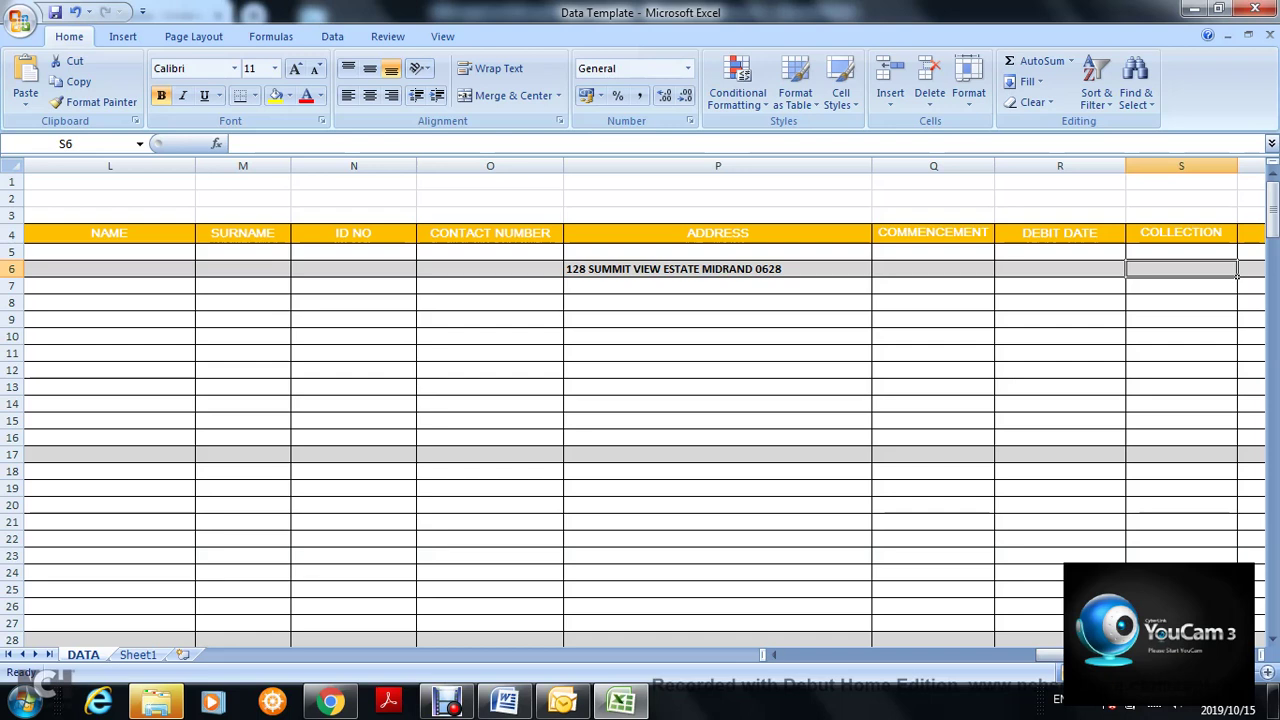
left_click_drag(1085, 655, 1092, 655)
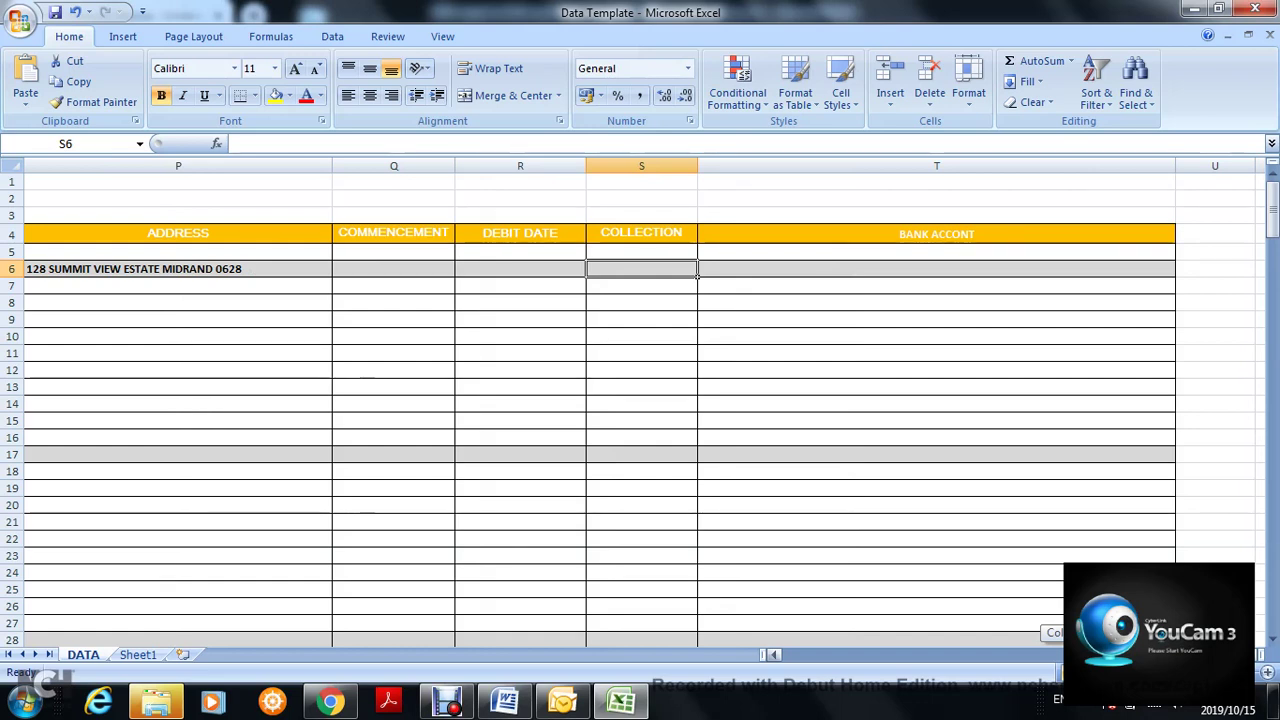
left_click_drag(1120, 655, 840, 655)
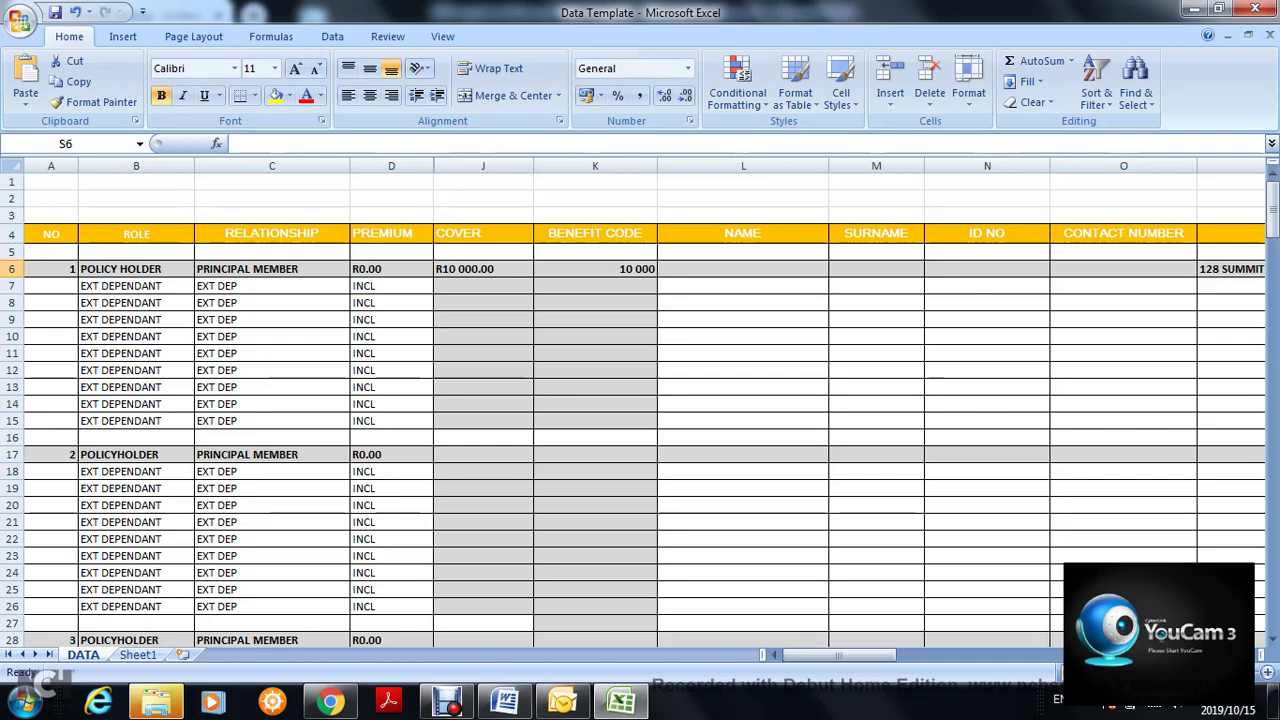
left_click(190, 271)
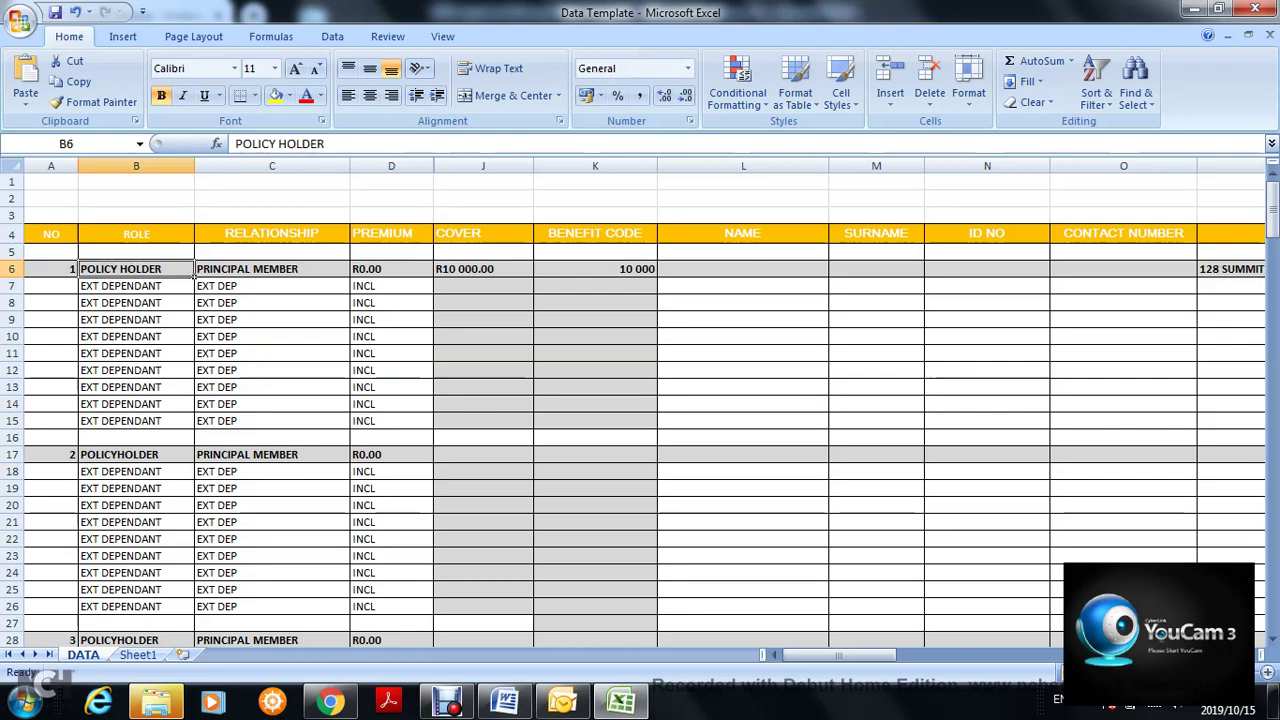
left_click(271, 269)
left_click(136, 303)
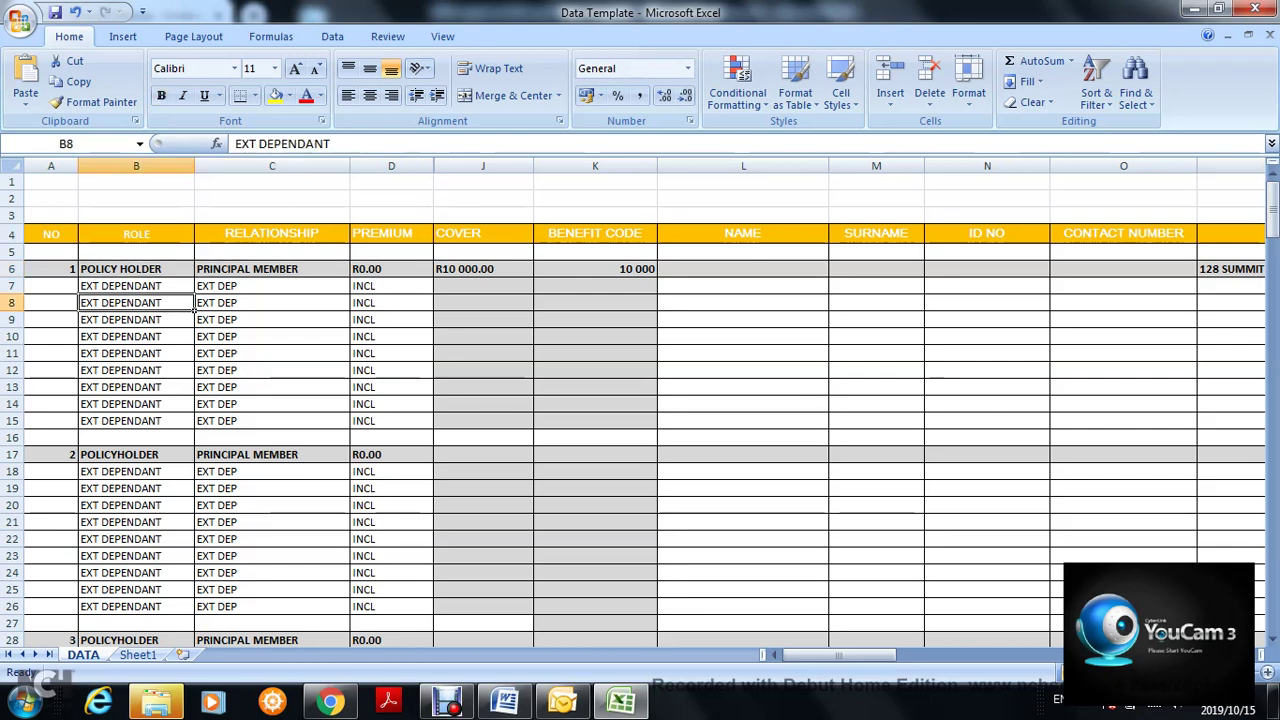
left_click(136, 286)
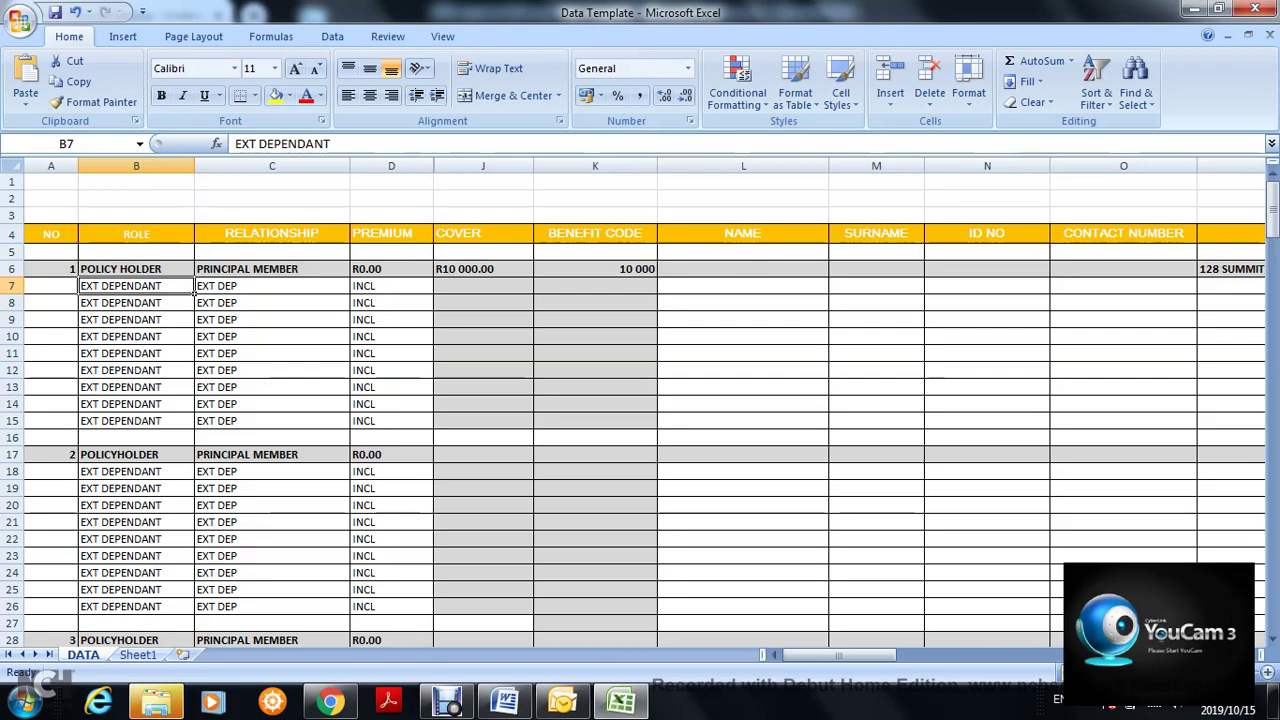
left_click(74, 272)
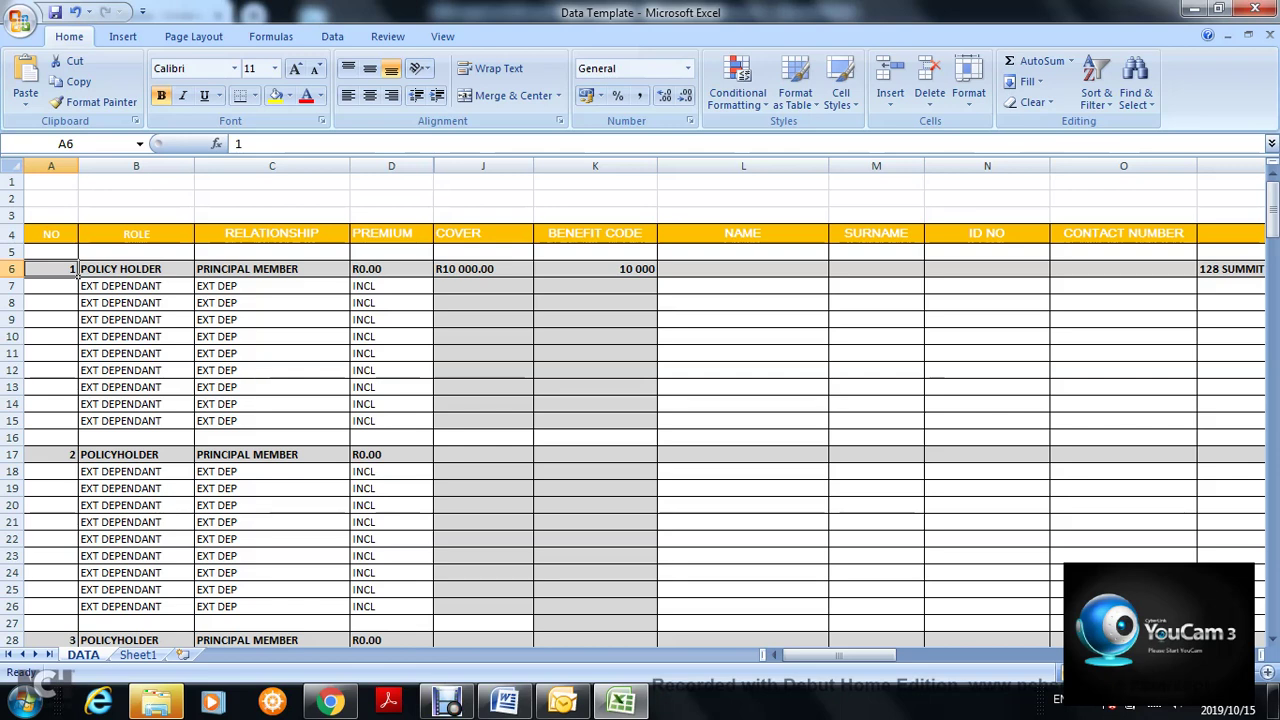
left_click(190, 288)
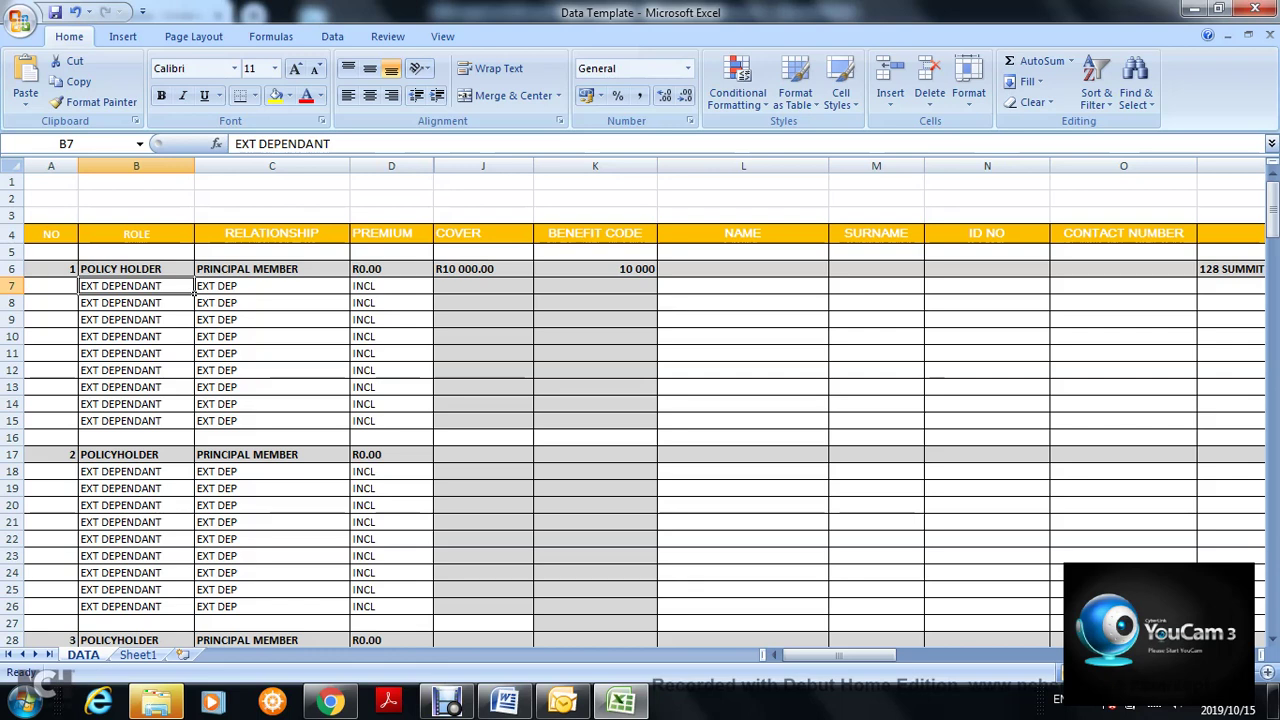
- Clear the first dependant's EXT DEPENDANT role and set its relationship to SPOUSE
key("Right")
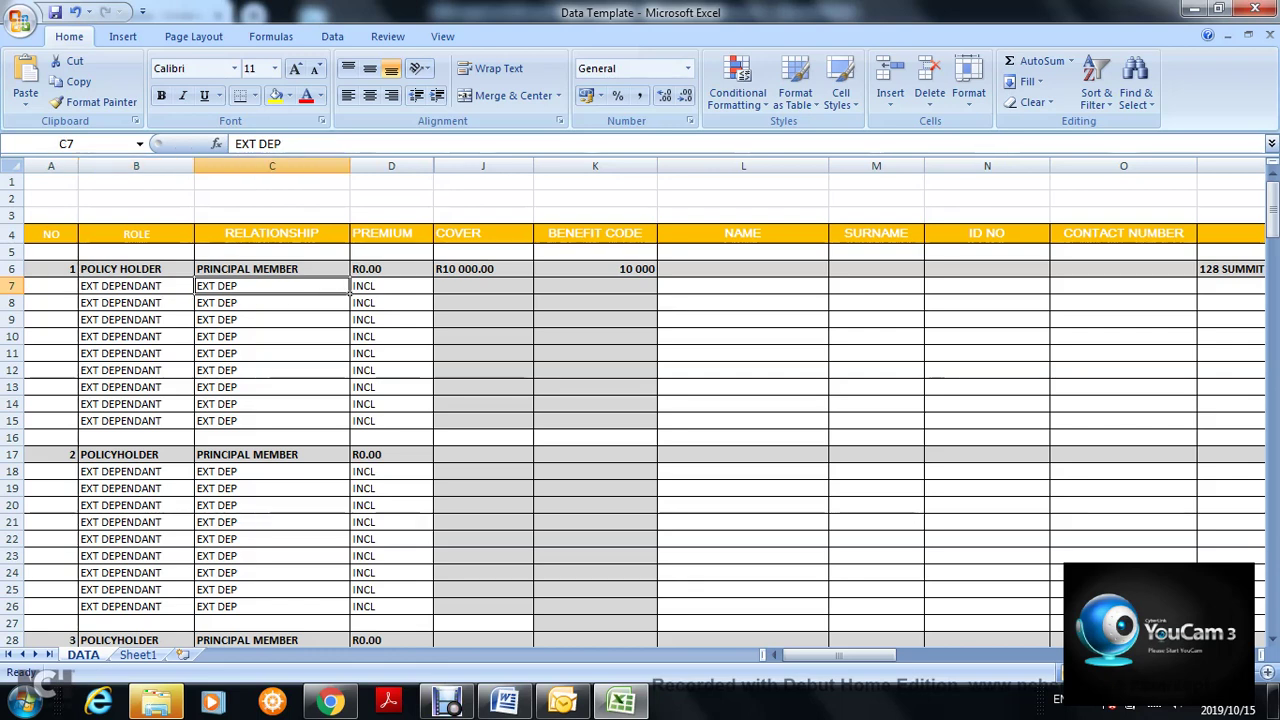
key("Left")
key("BackSpace")
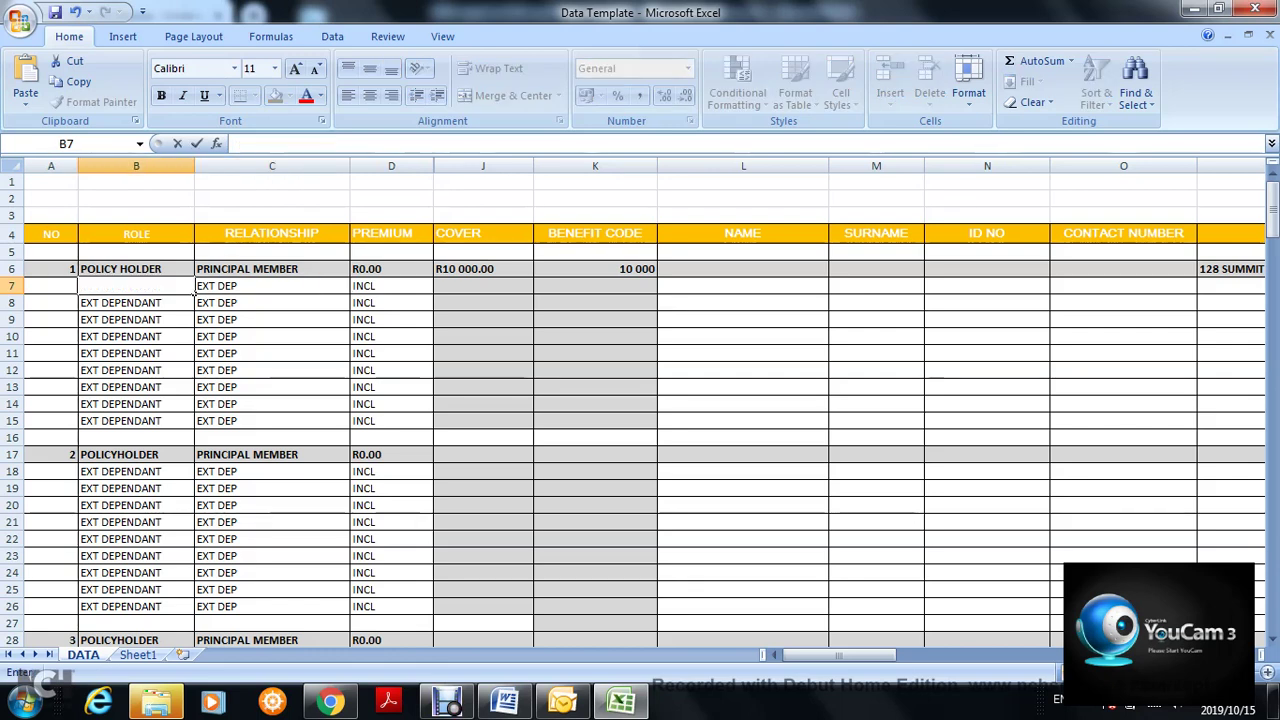
key("Right")
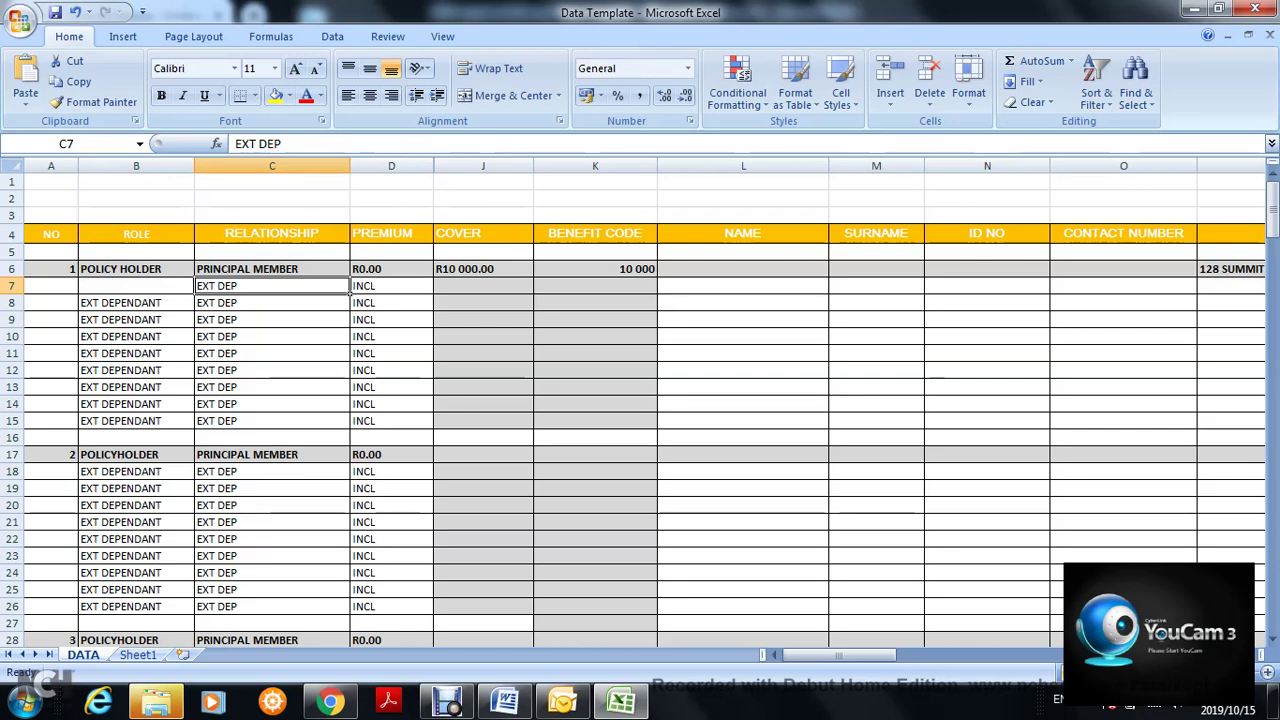
type("SPOUSE")
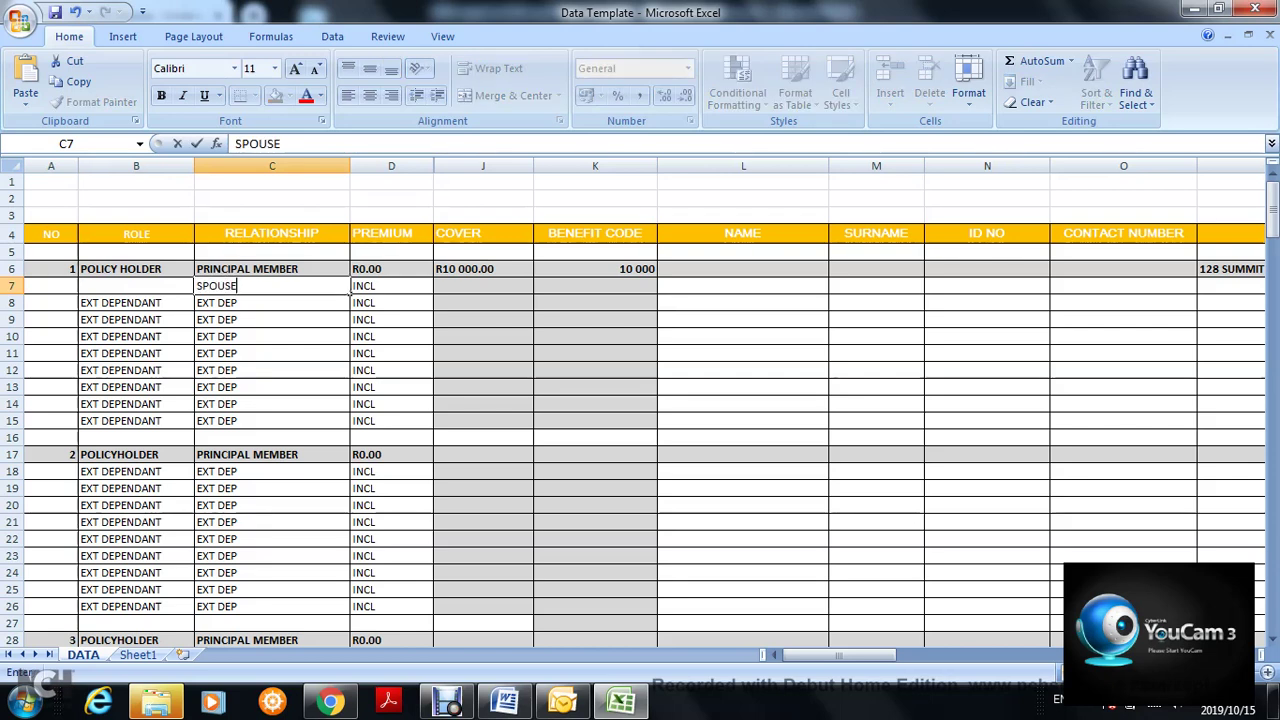
key("Right")
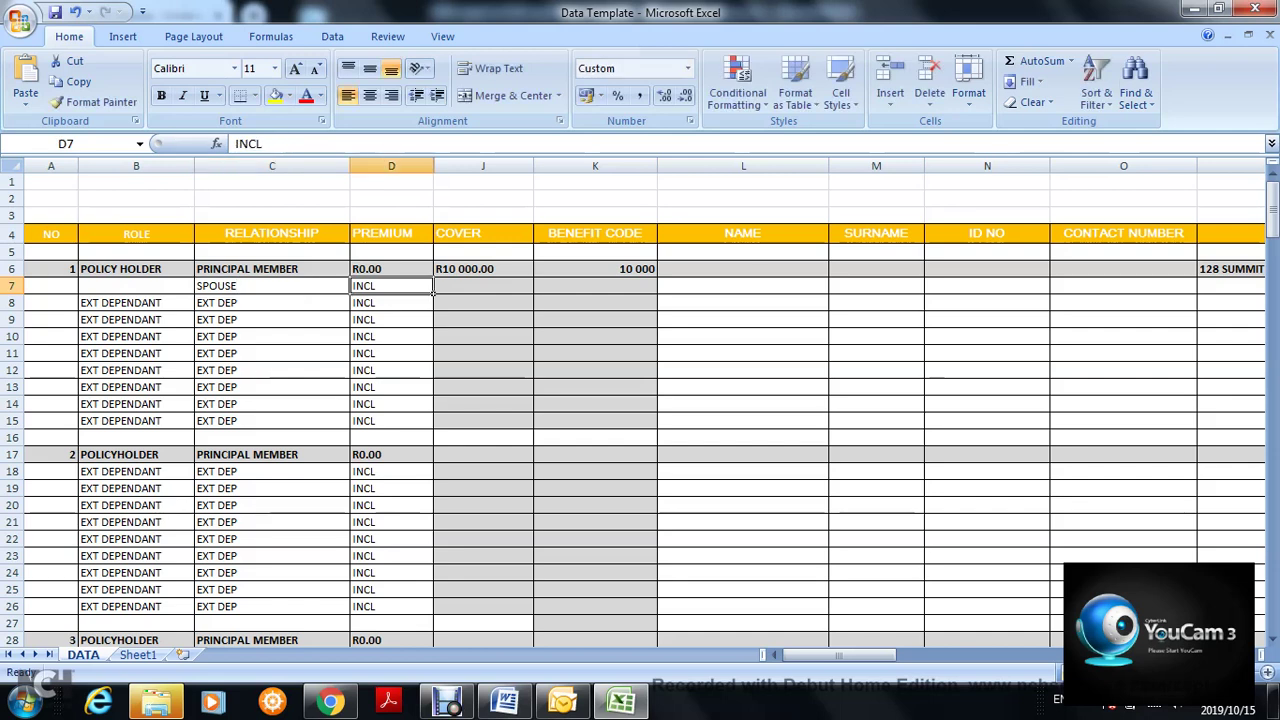
key("Up")
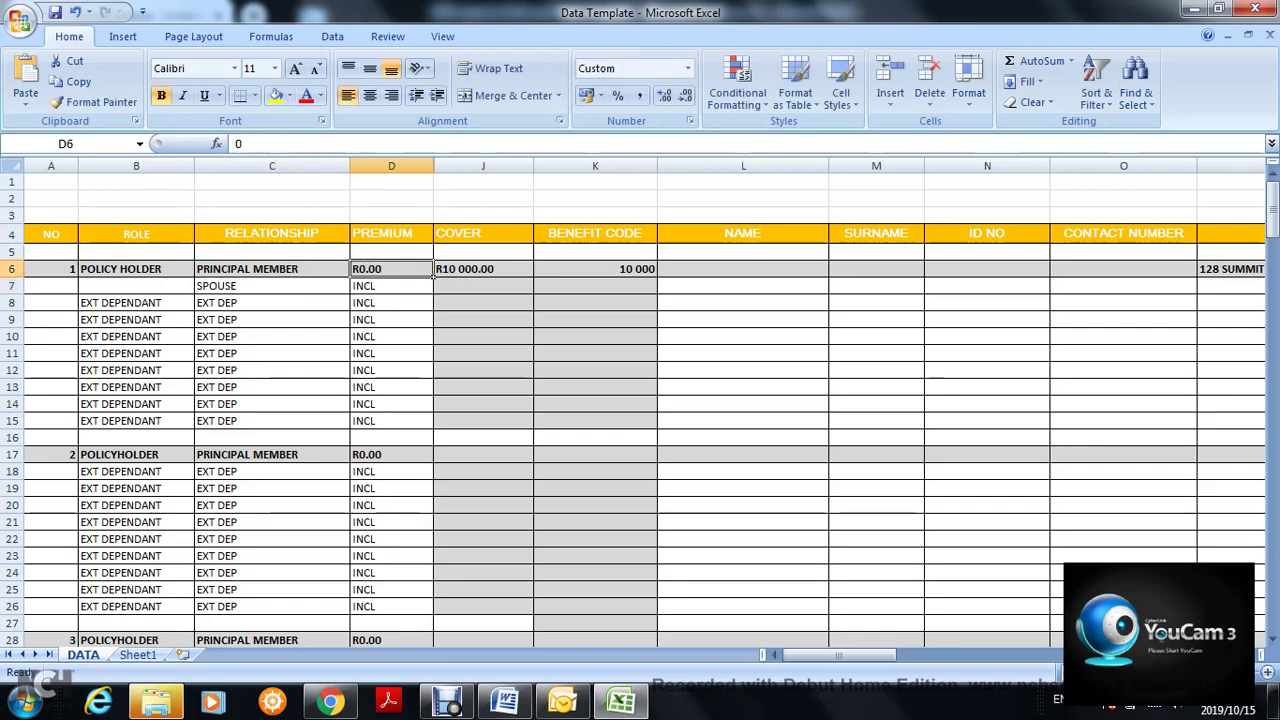
key("Down")
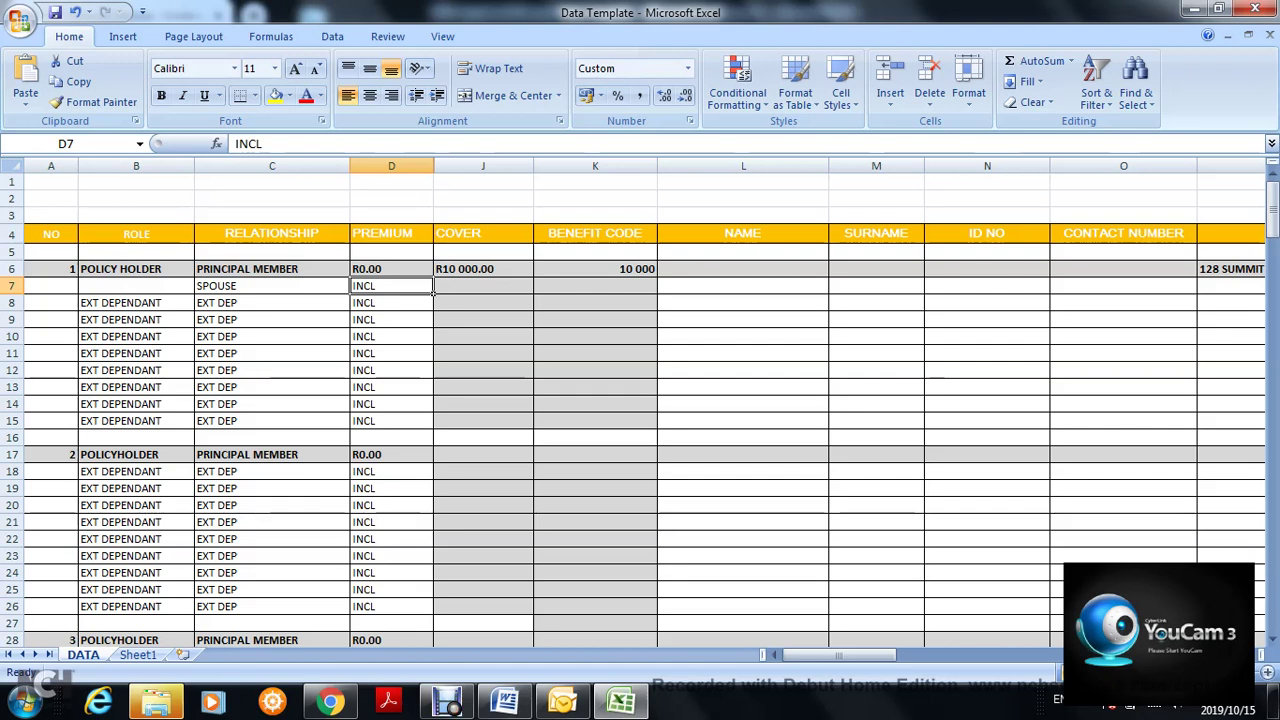
left_click(432, 274)
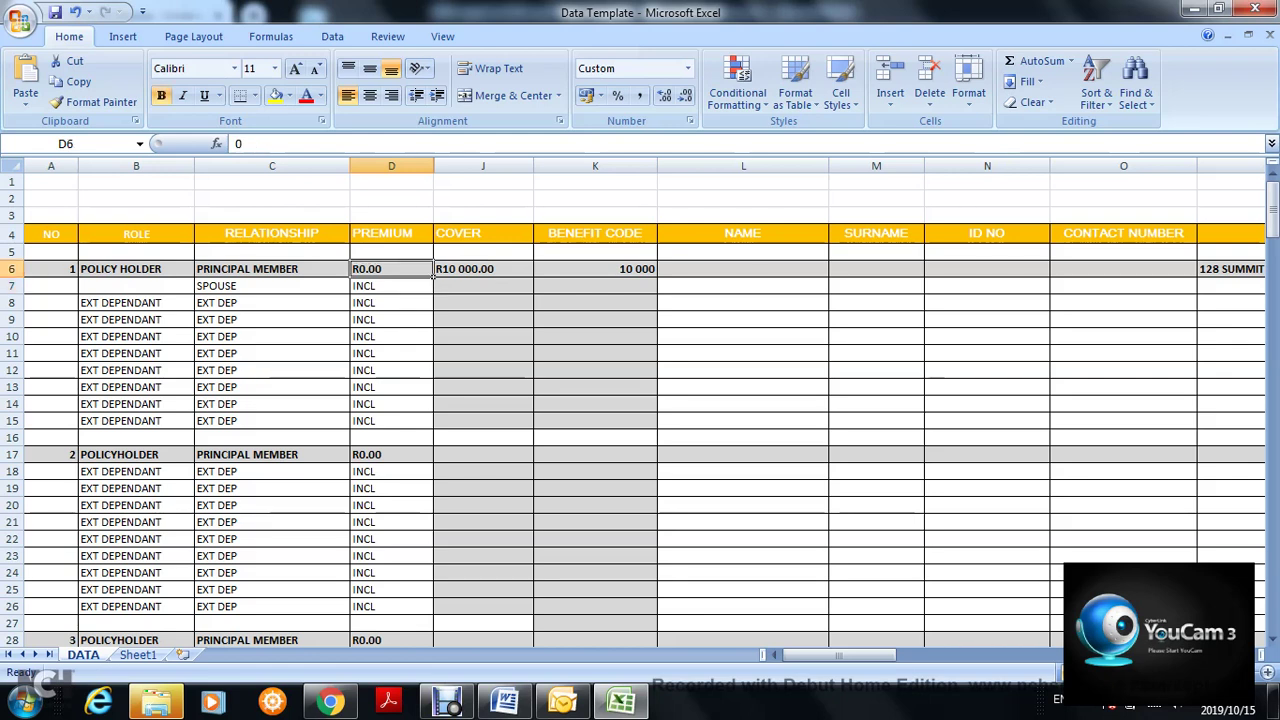
- Change the relationships in C8 and C9 from EXT DEP to CHILDREN
left_click(348, 310)
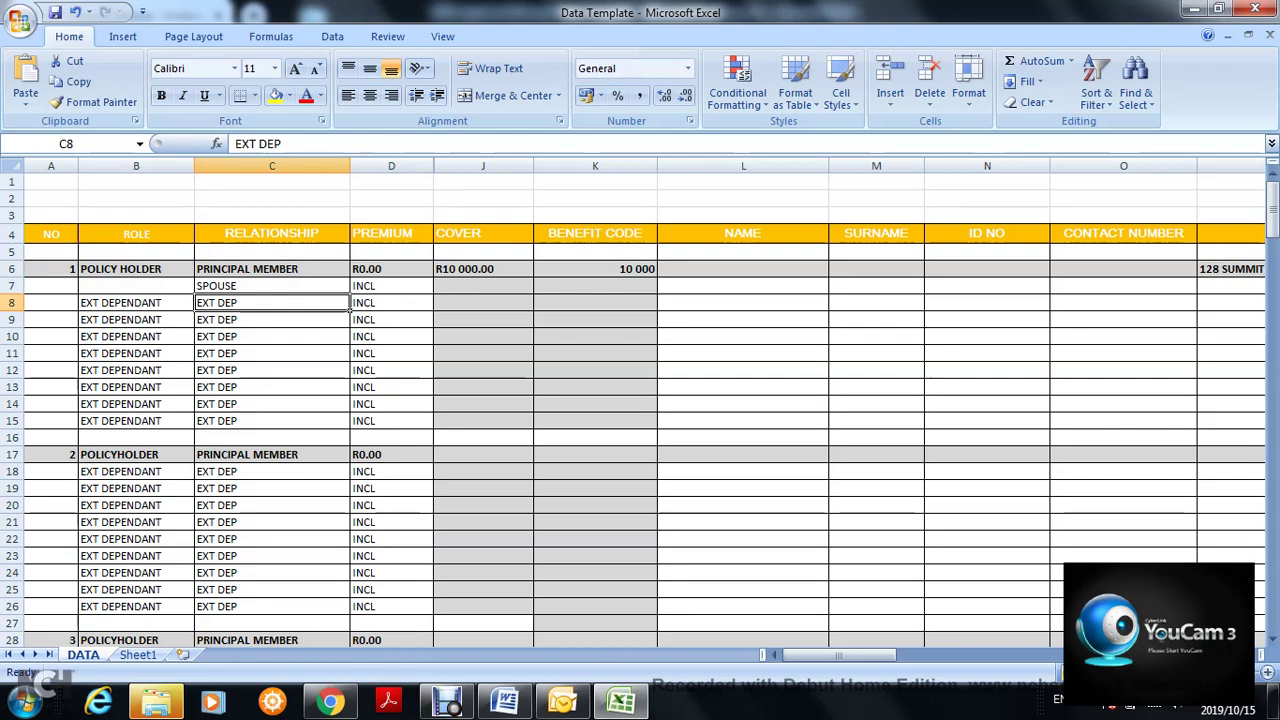
key("F2")
key("BackSpace")
key("BackSpace")
key("BackSpace")
key("BackSpace")
key("BackSpace")
key("BackSpace")
key("BackSpace")
type("CHILDREN")
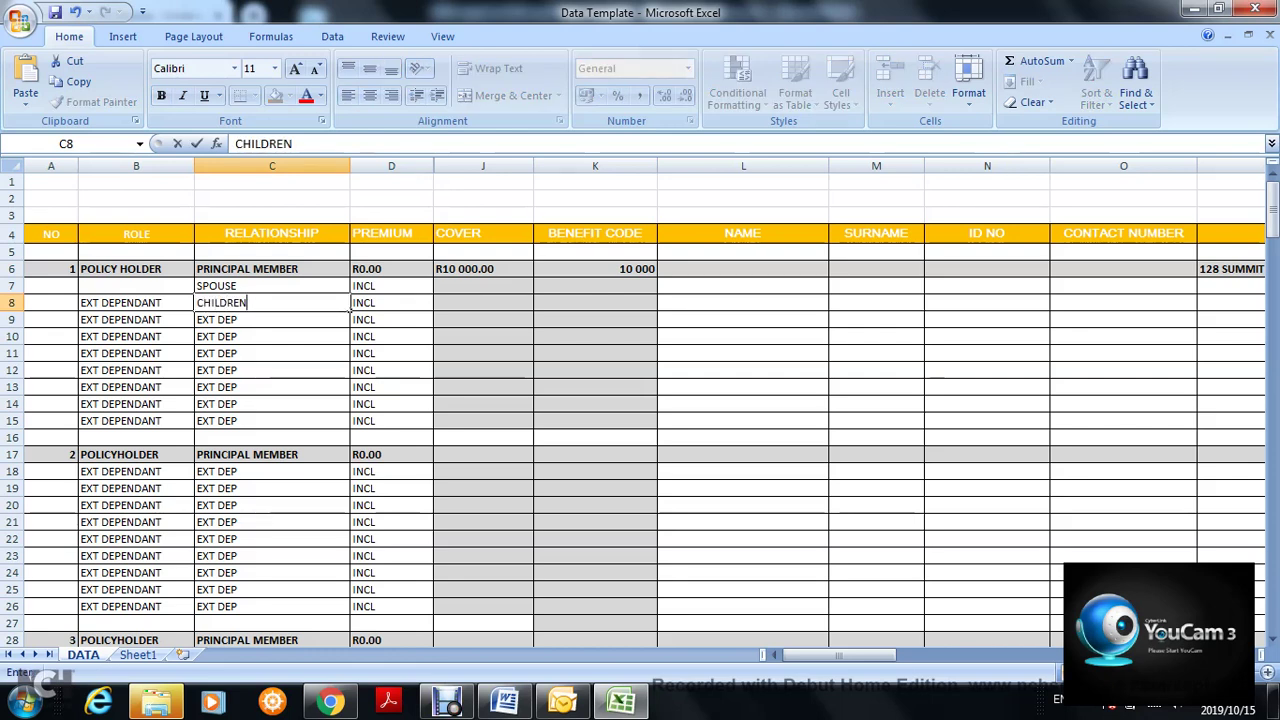
key("Return")
type("CH")
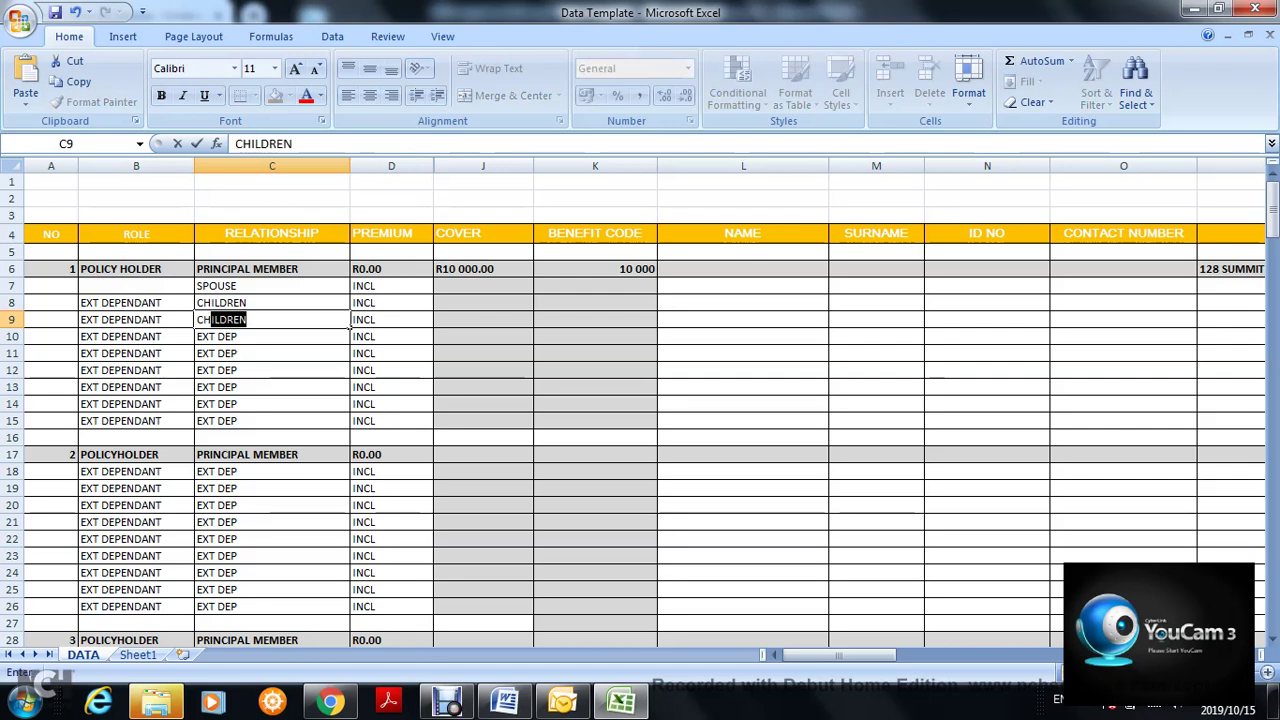
key("Return")
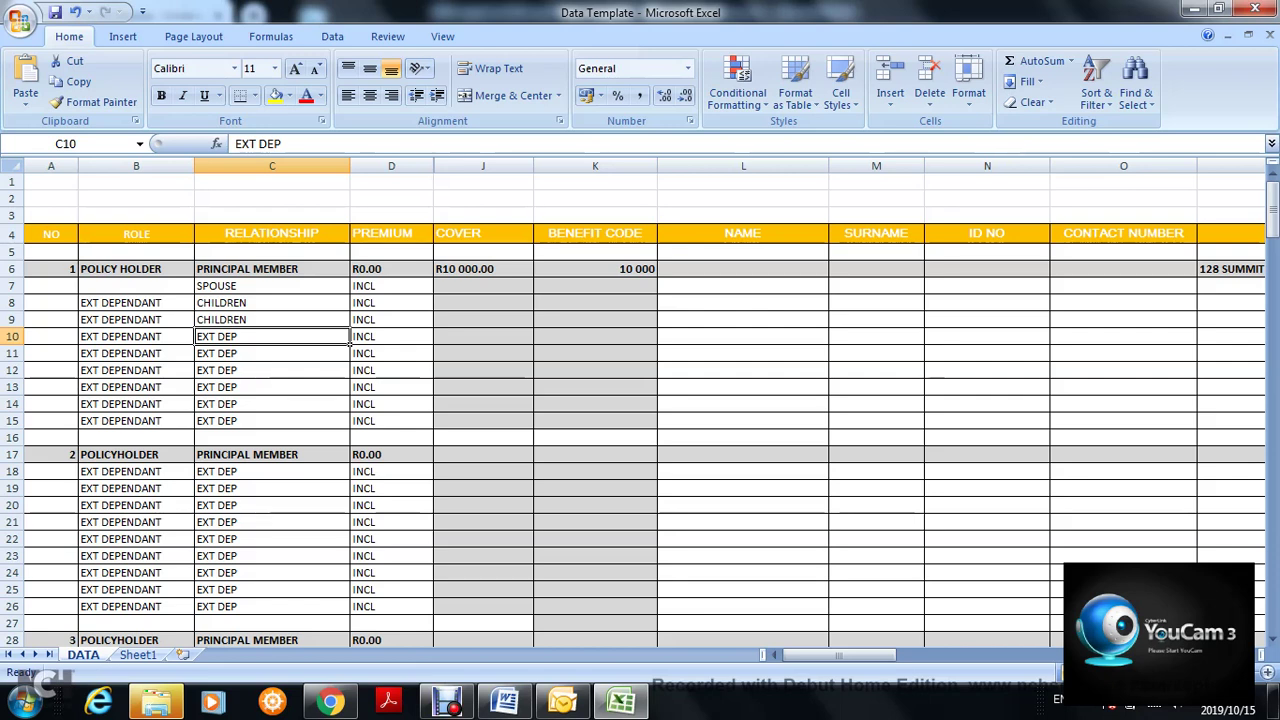
- Delete EXT DEPENDANT from role cells B8 and B9
left_click(136, 303)
key("Delete")
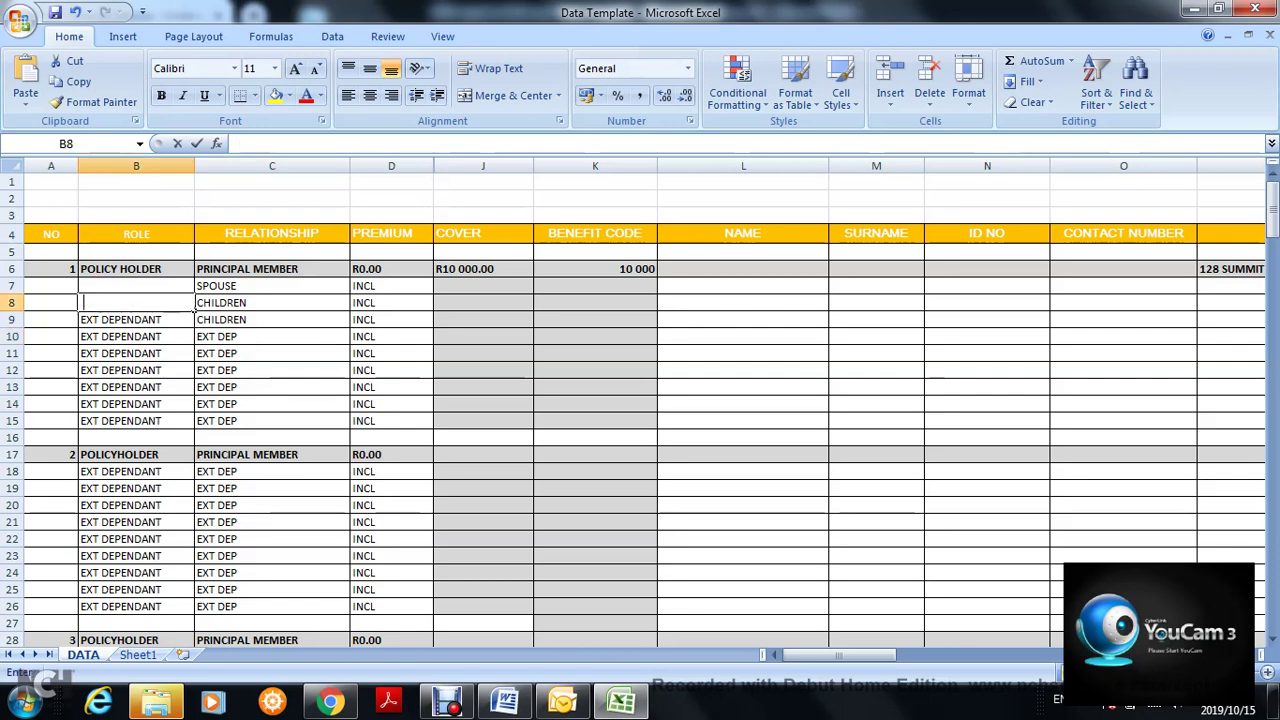
left_click(136, 337)
left_click(136, 320)
key("BackSpace")
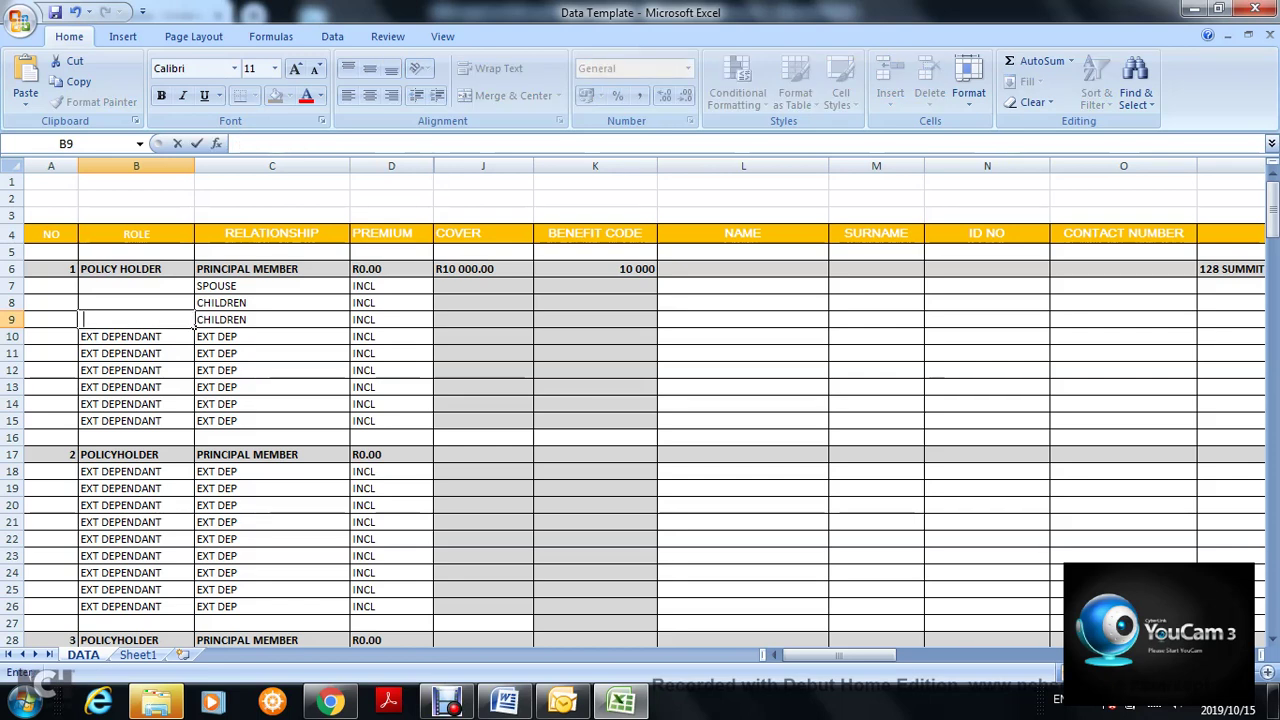
left_click(380, 320)
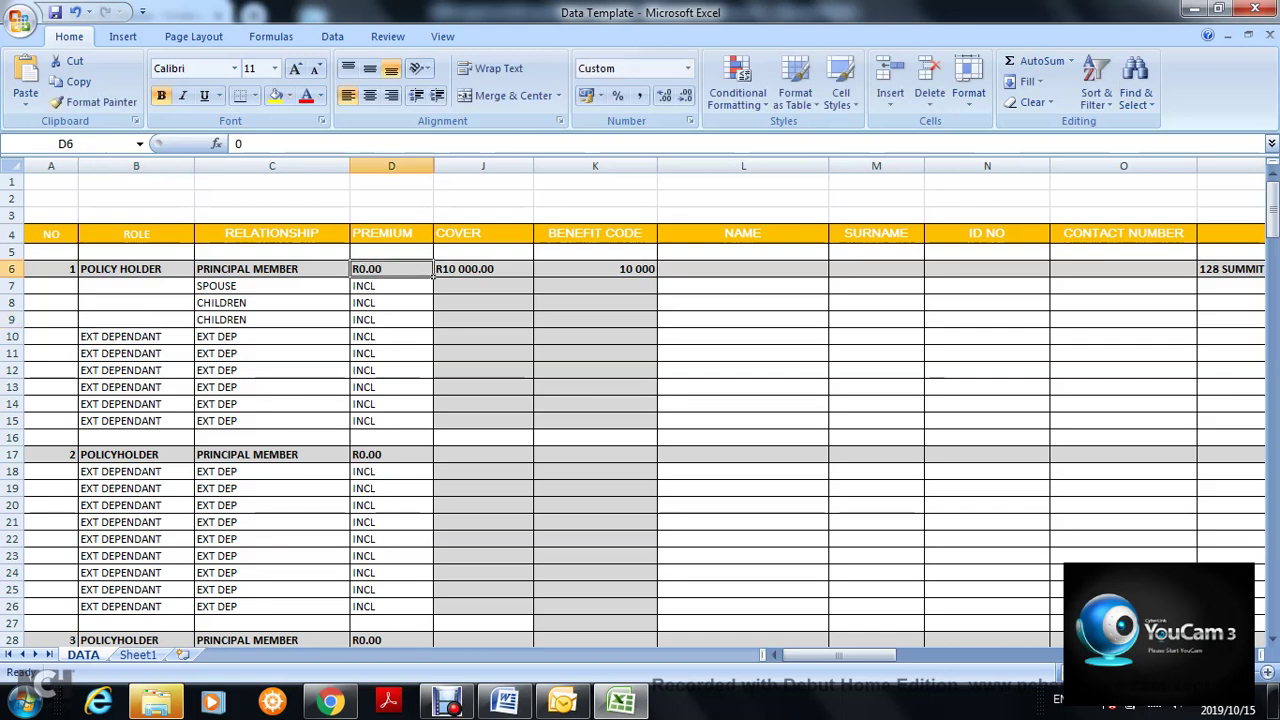
left_click(340, 303)
left_click(272, 286)
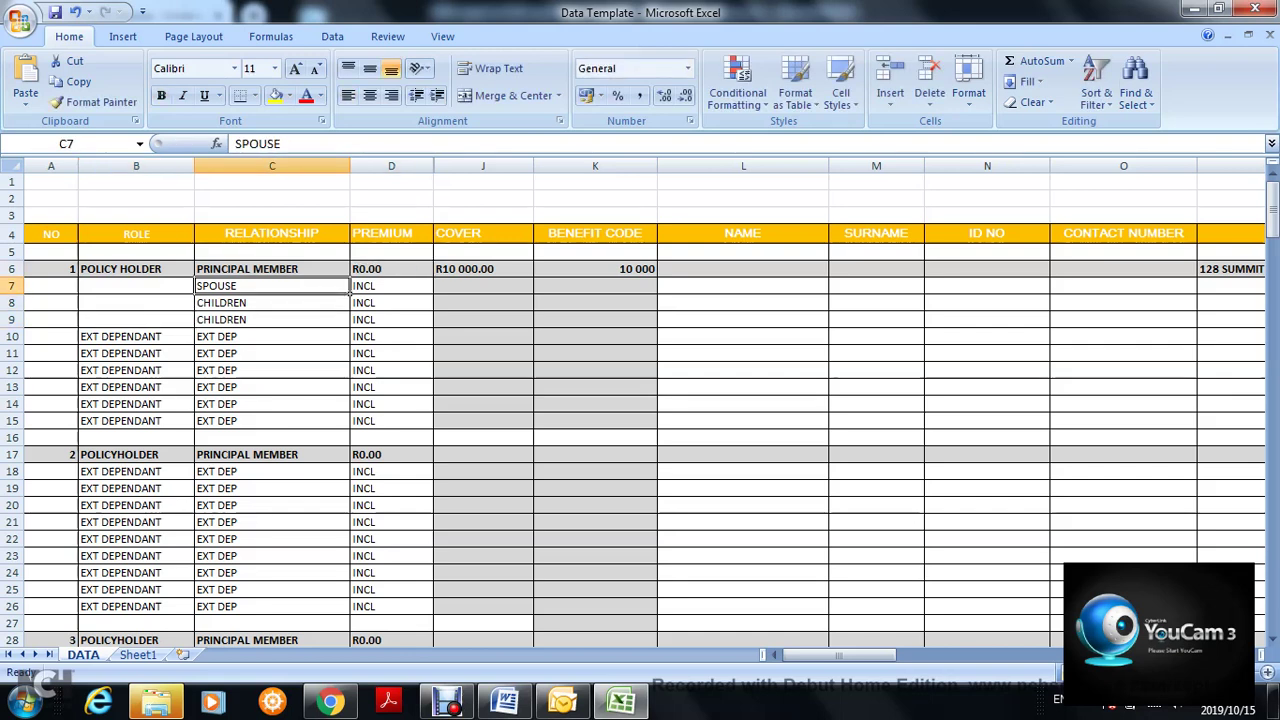
left_click(136, 337)
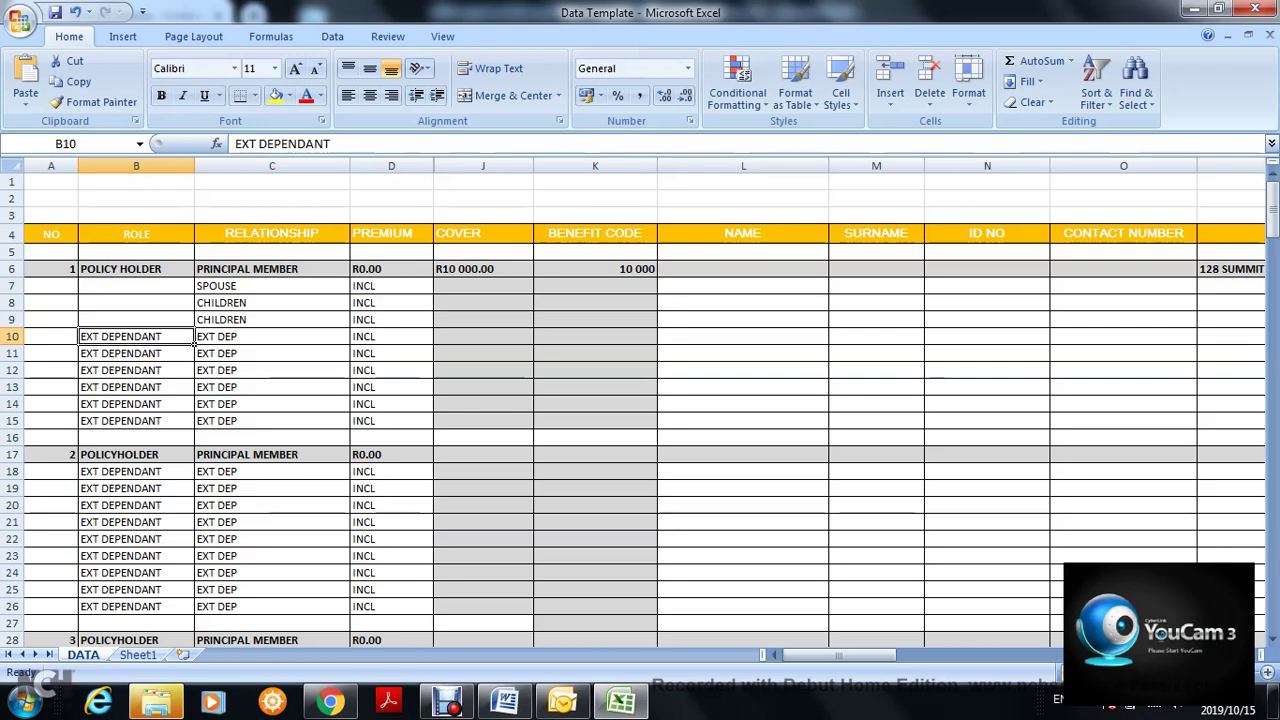
left_click(272, 337)
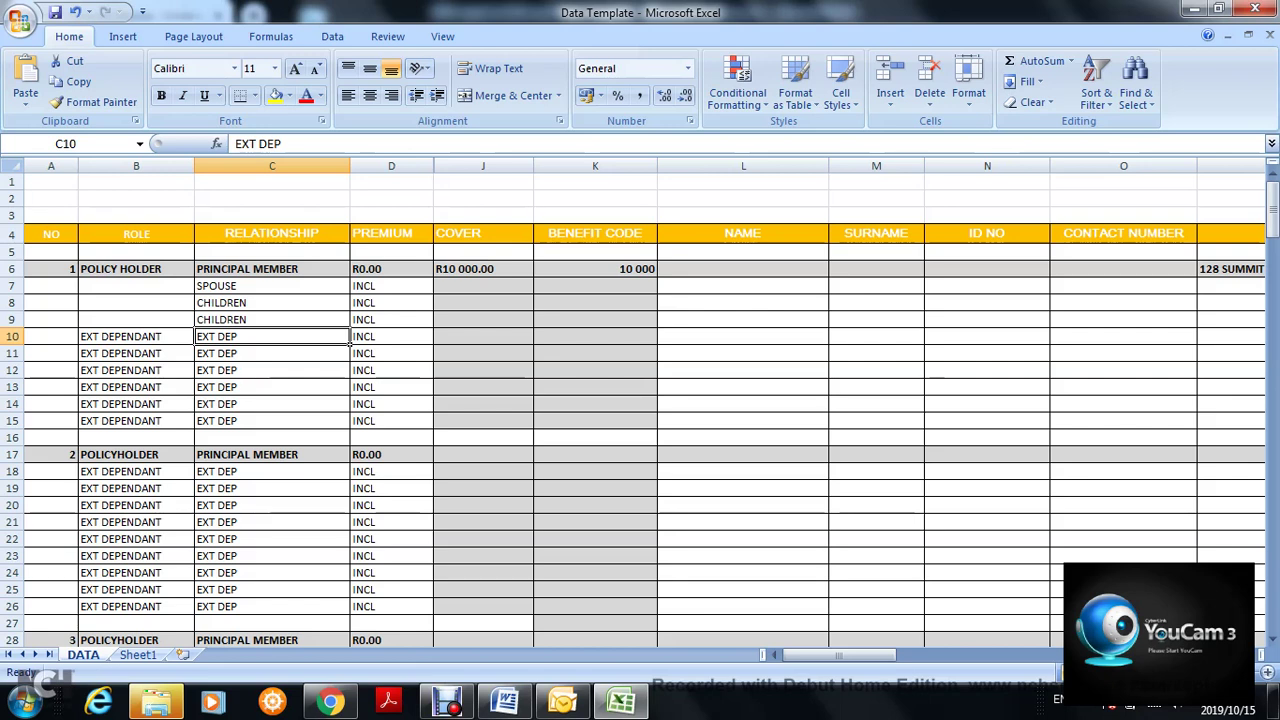
- Enter FATHER as C10's relationship, then check the premium cells D7 and D10
type("F")
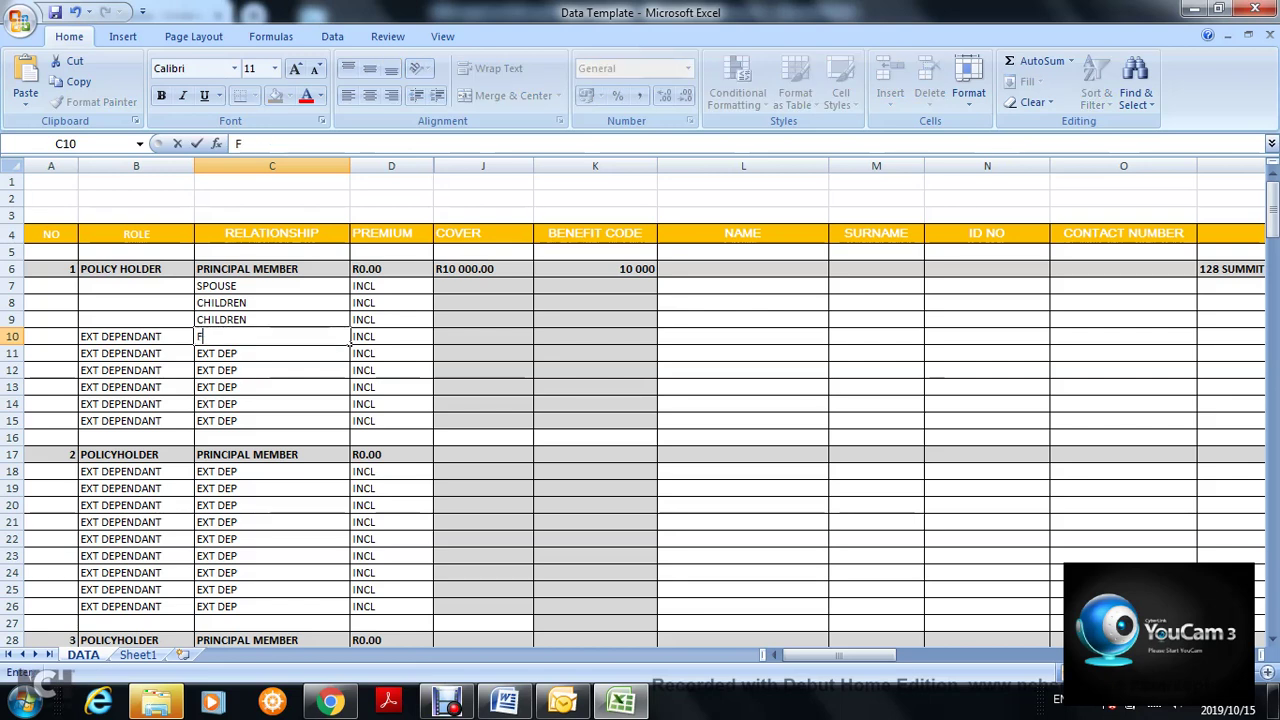
type("ATHER")
key("Tab")
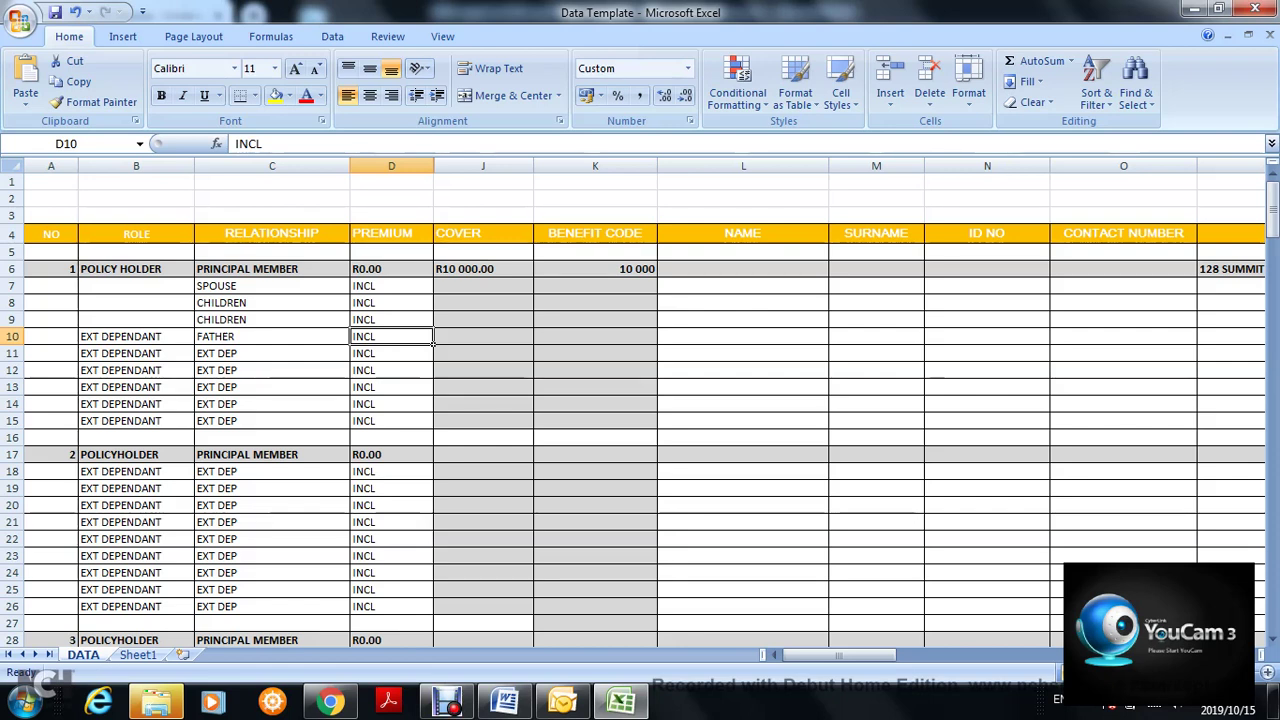
left_click(391, 286)
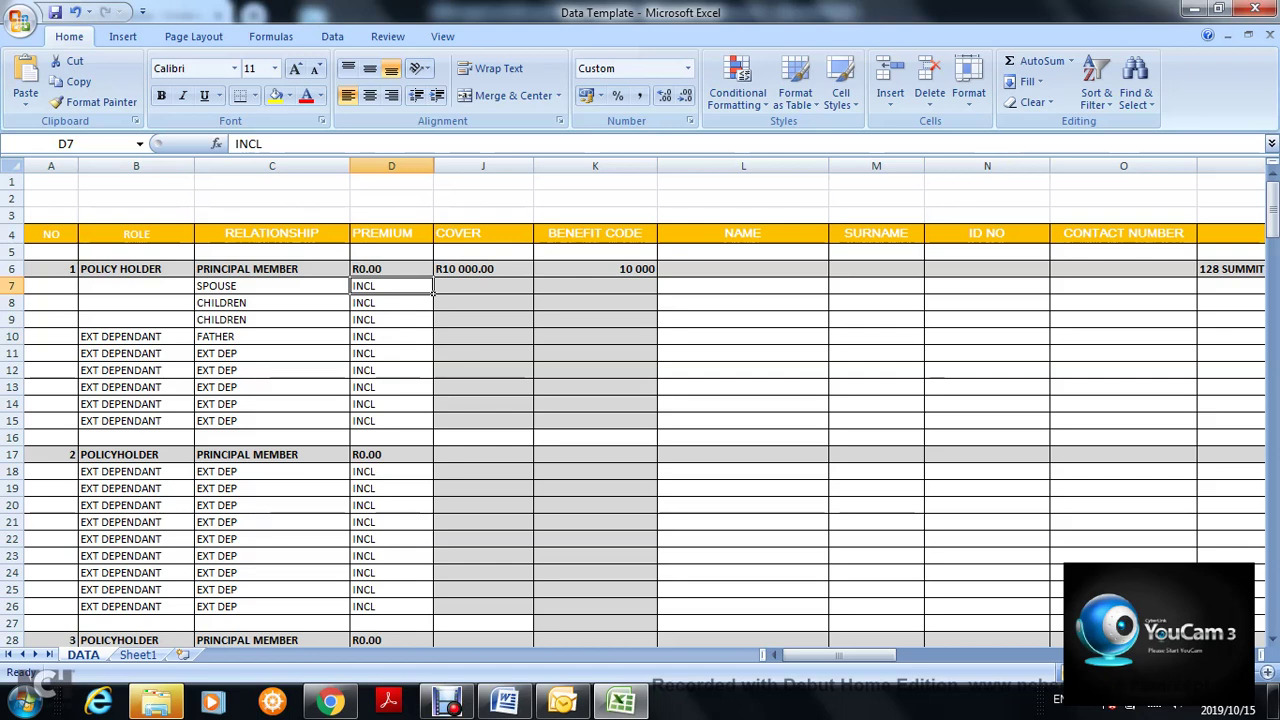
left_click(391, 337)
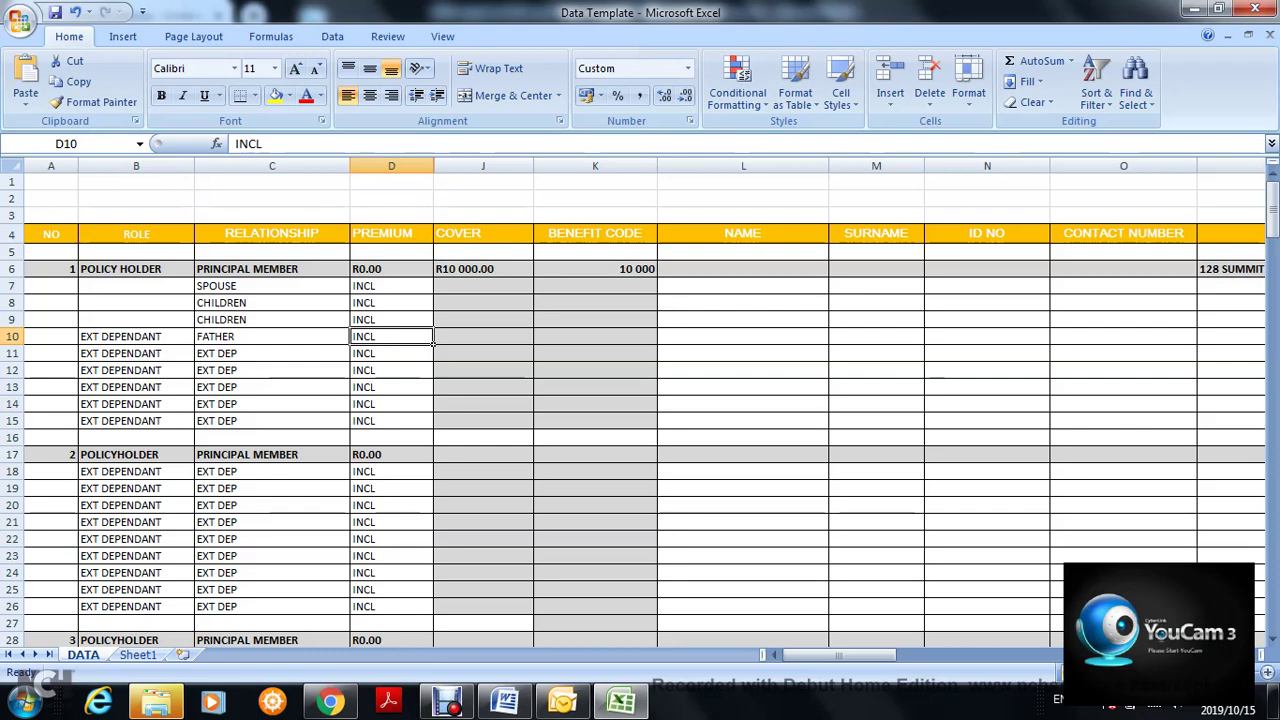
type("56")
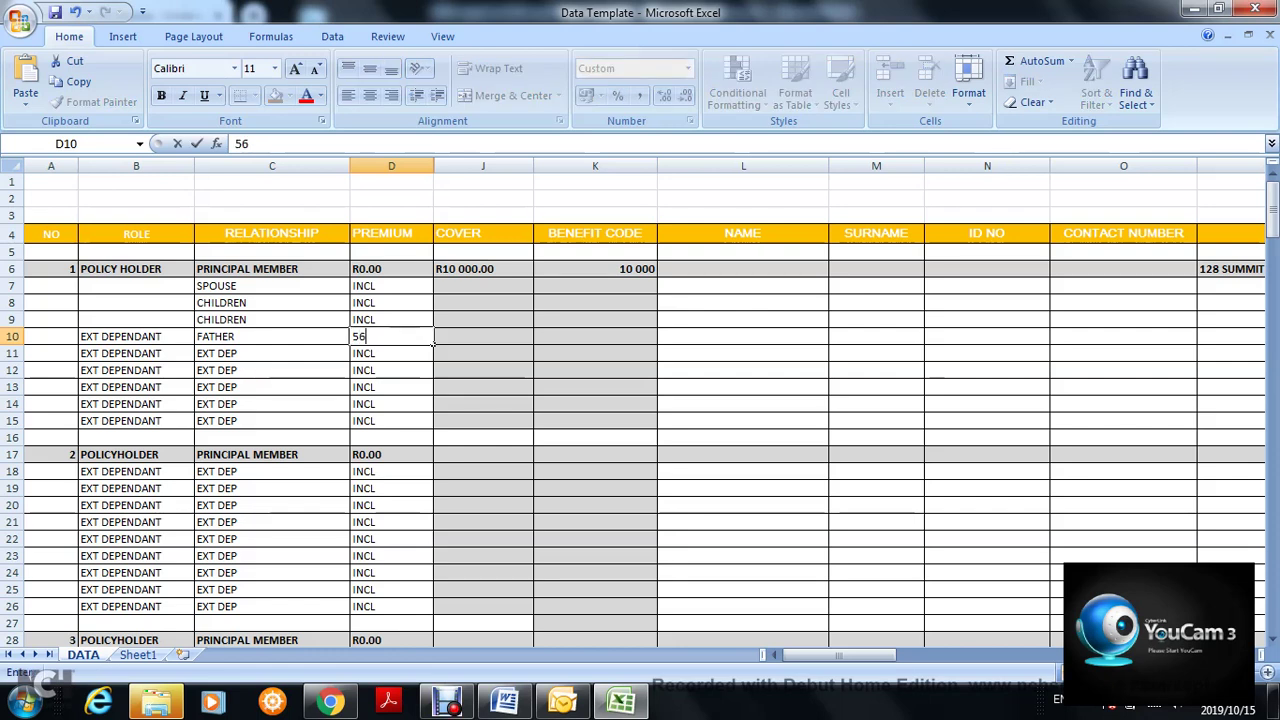
key("Return")
left_click(391, 337)
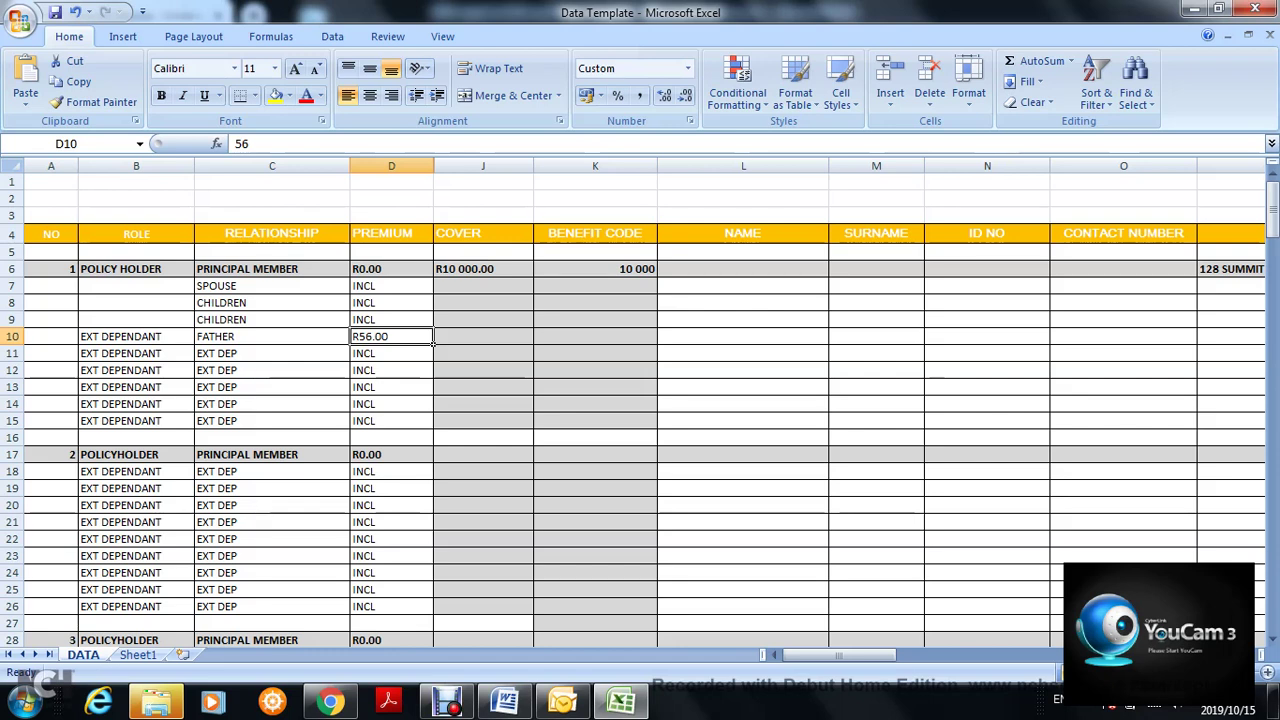
type("55")
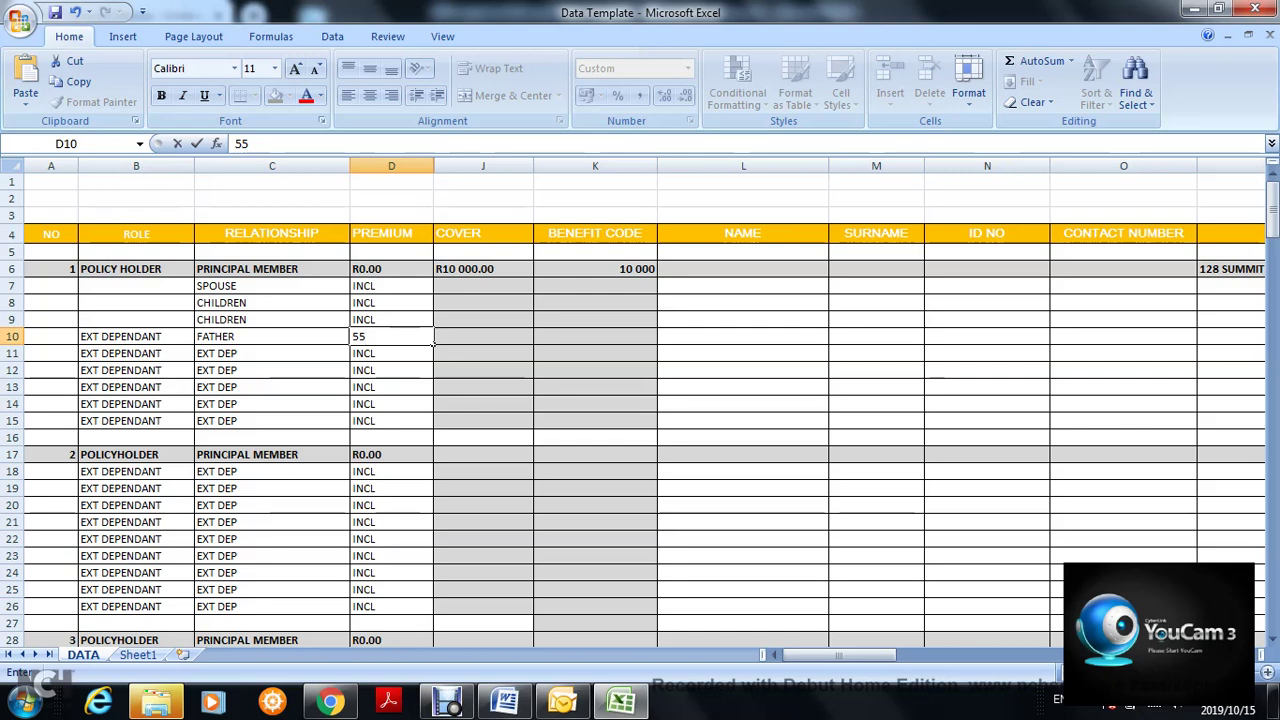
type(".50")
key("Return")
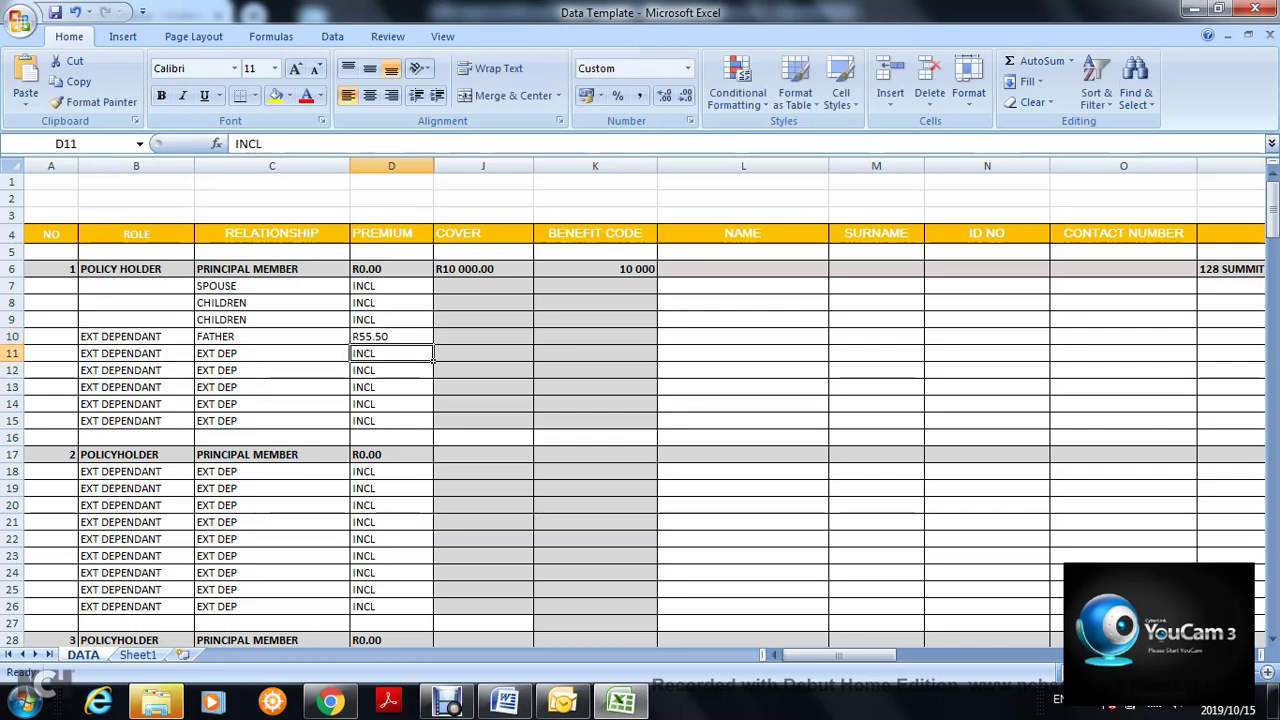
left_click(391, 337)
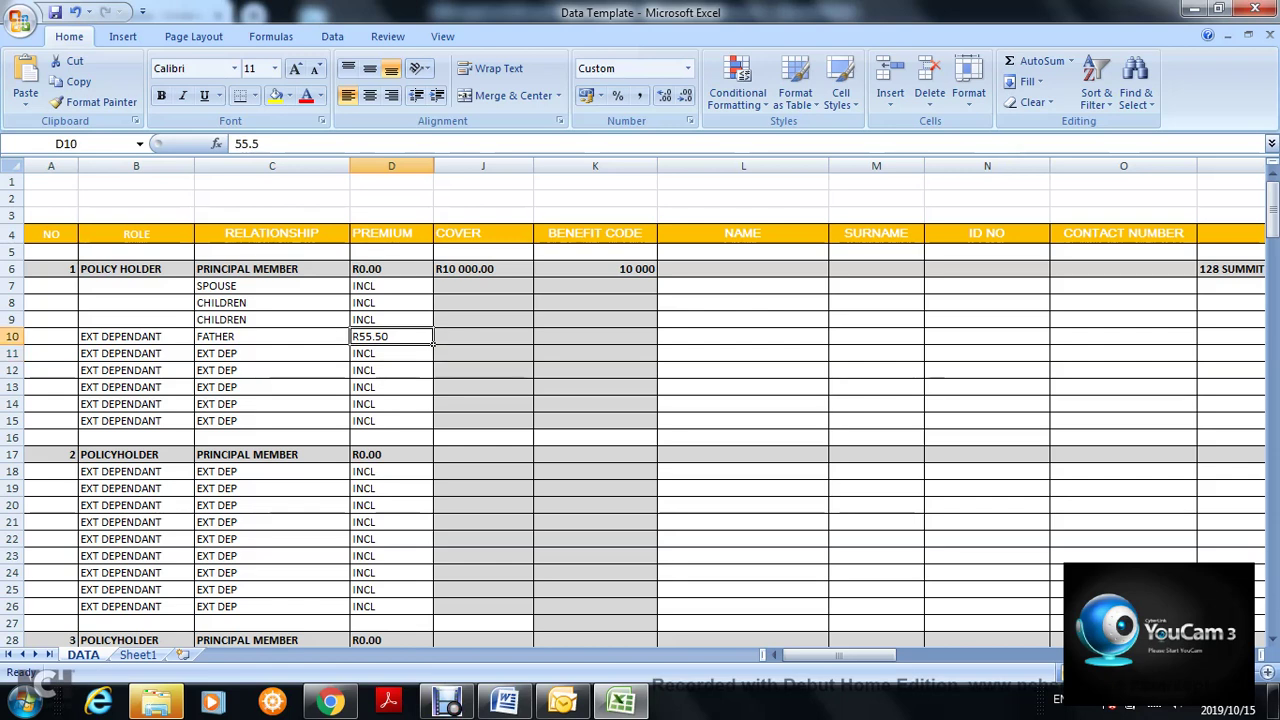
type("55,50")
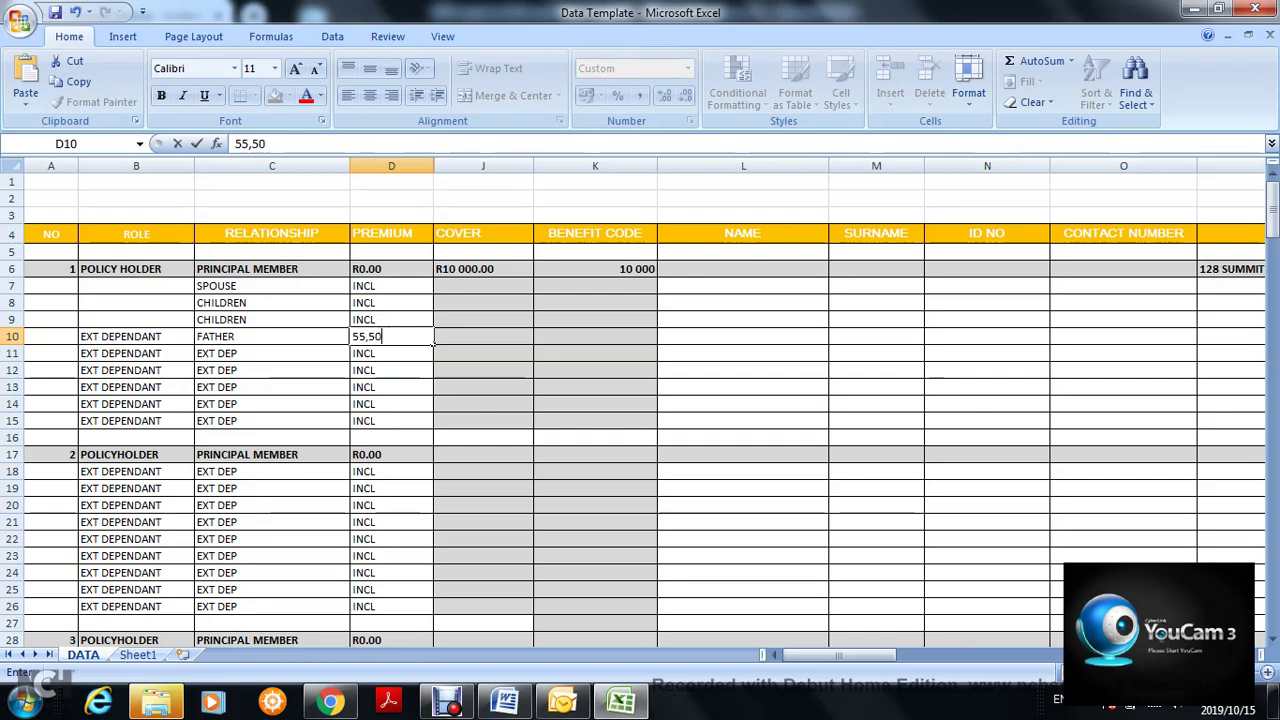
key("Return")
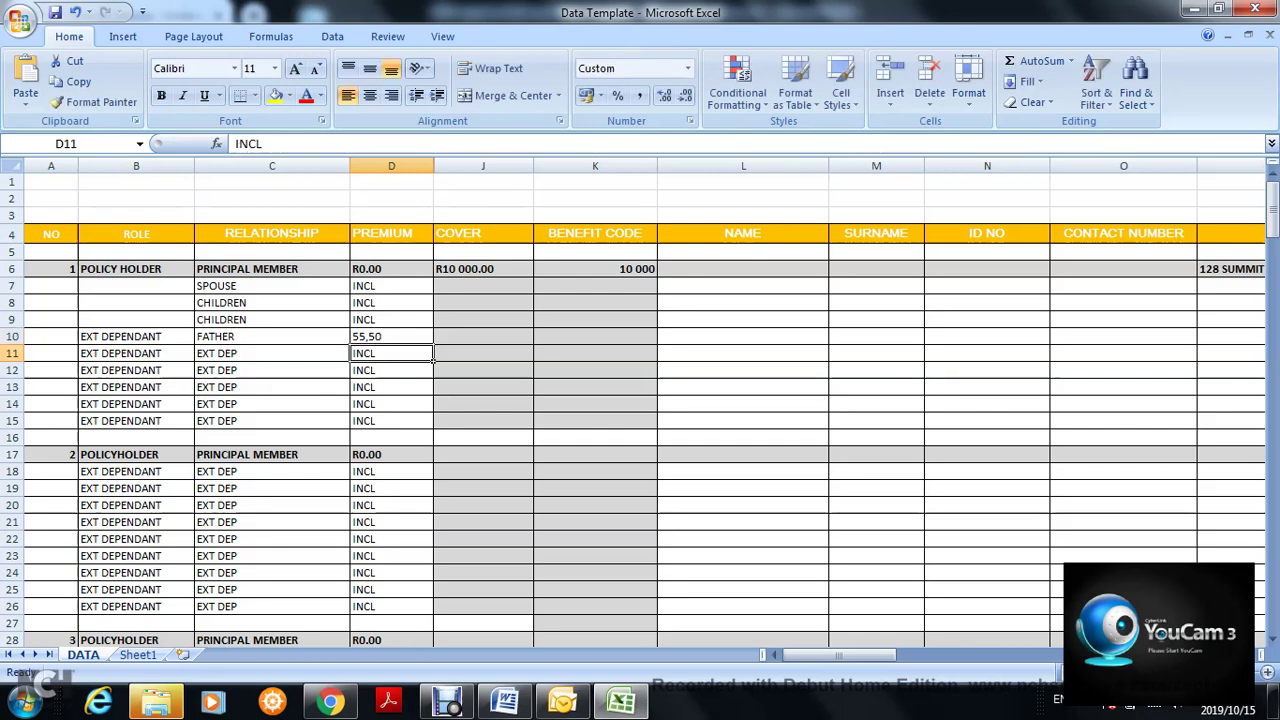
left_click(391, 337)
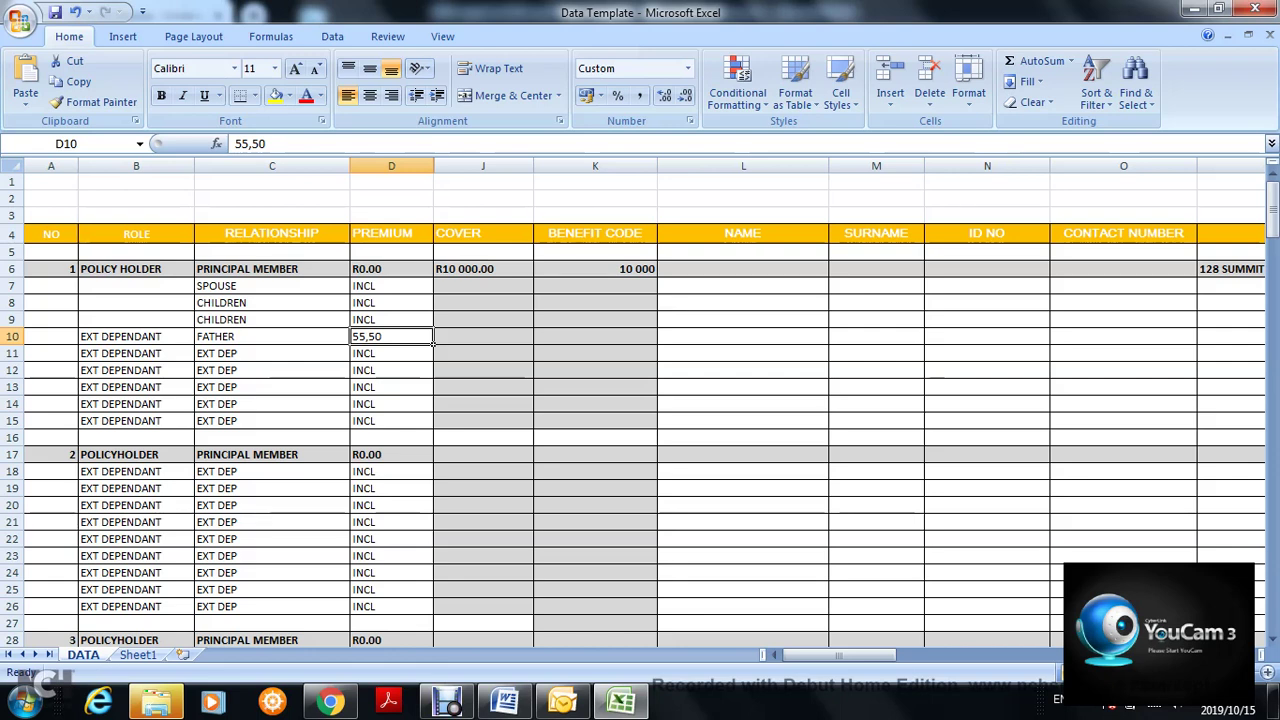
key("BackSpace")
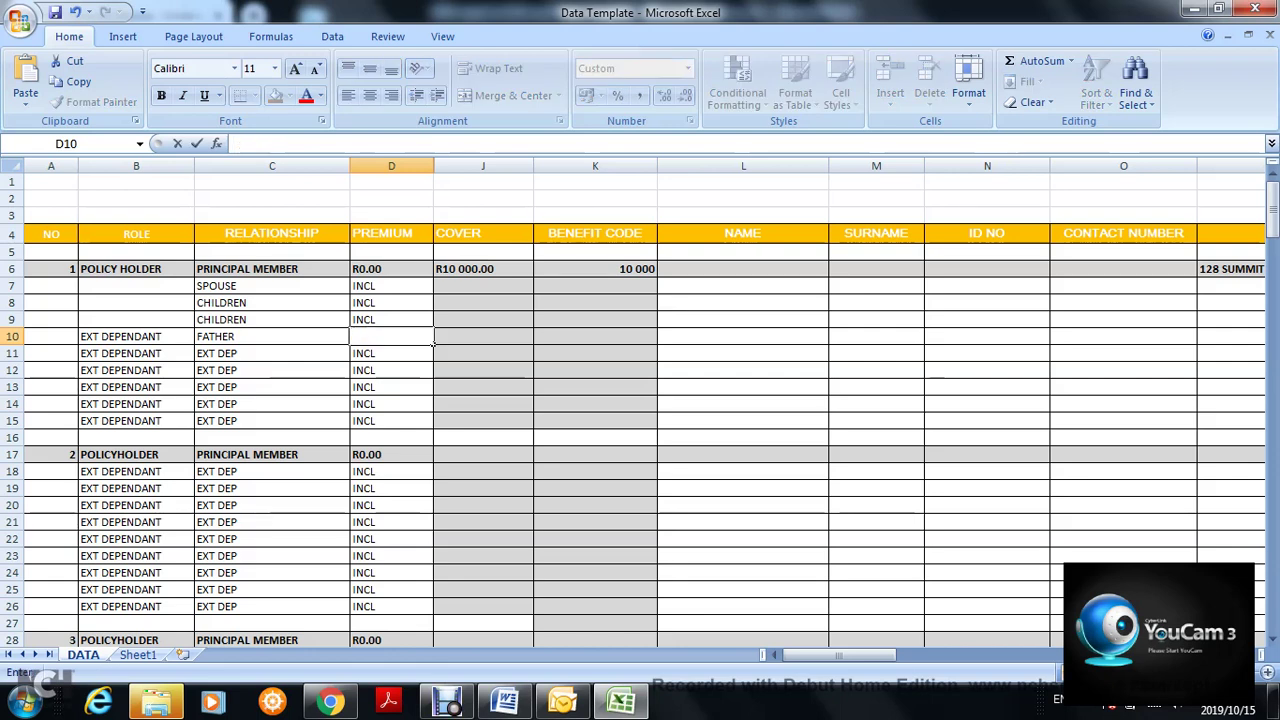
type("ICNR")
key("BackSpace")
key("BackSpace")
type("C")
key("BackSpace")
key("BackSpace")
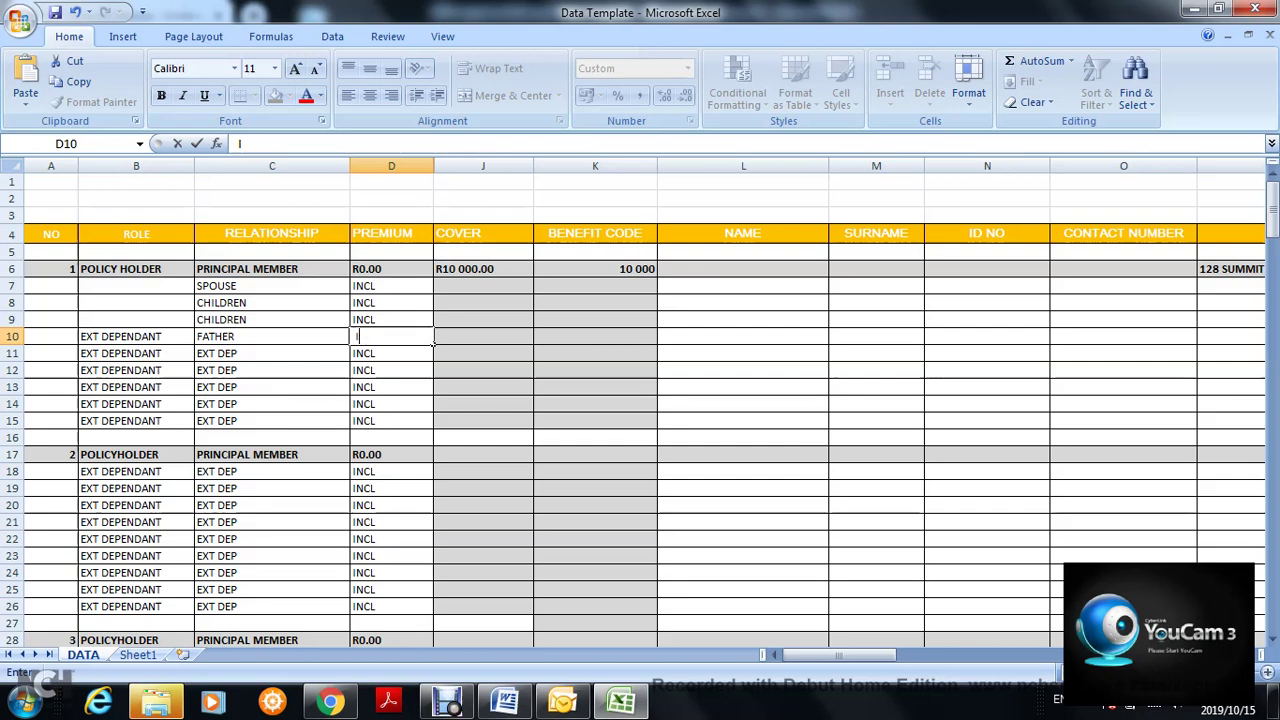
type("NCL")
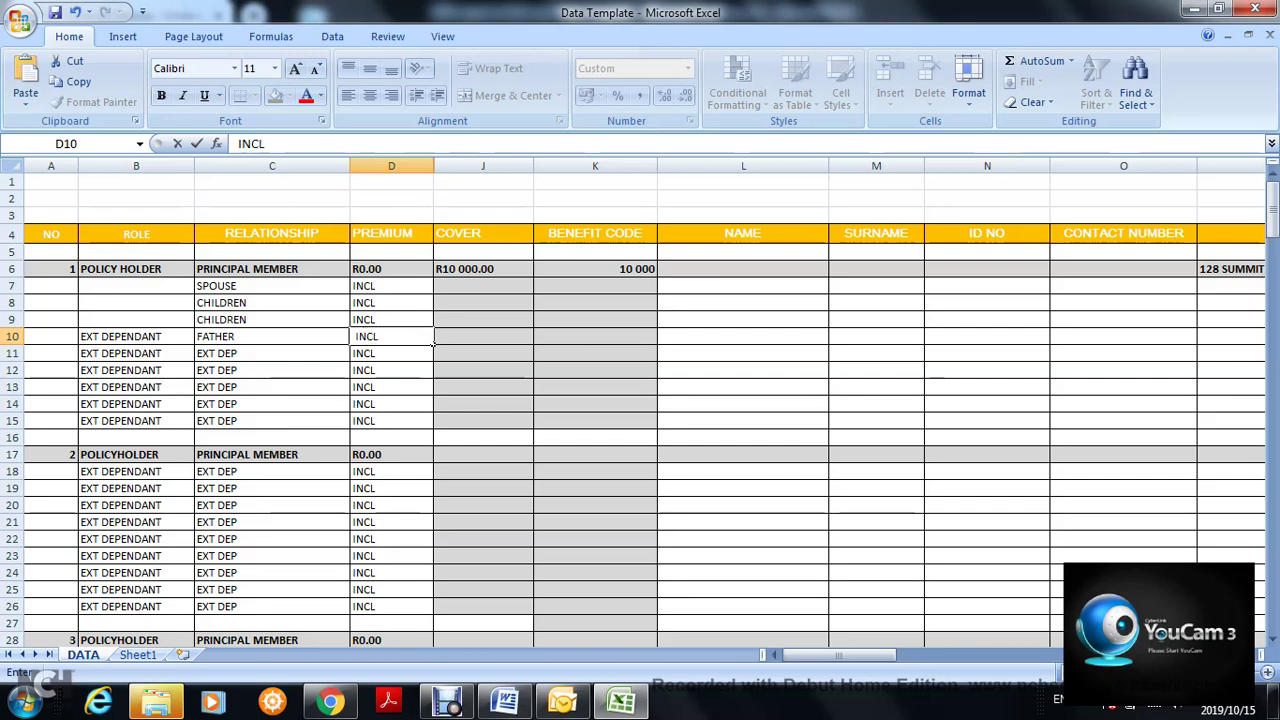
left_click(420, 387)
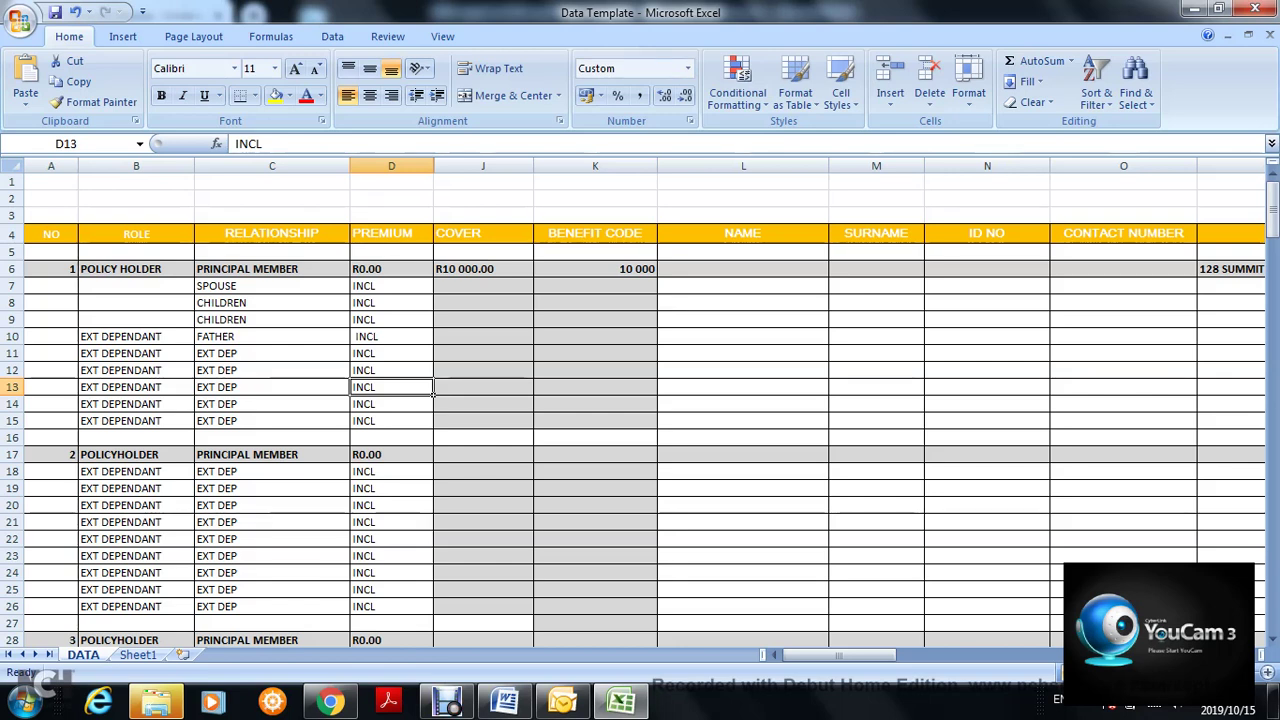
- Retype C11's relationship as UNCLE, correcting the UCNLE typo
left_click(272, 354)
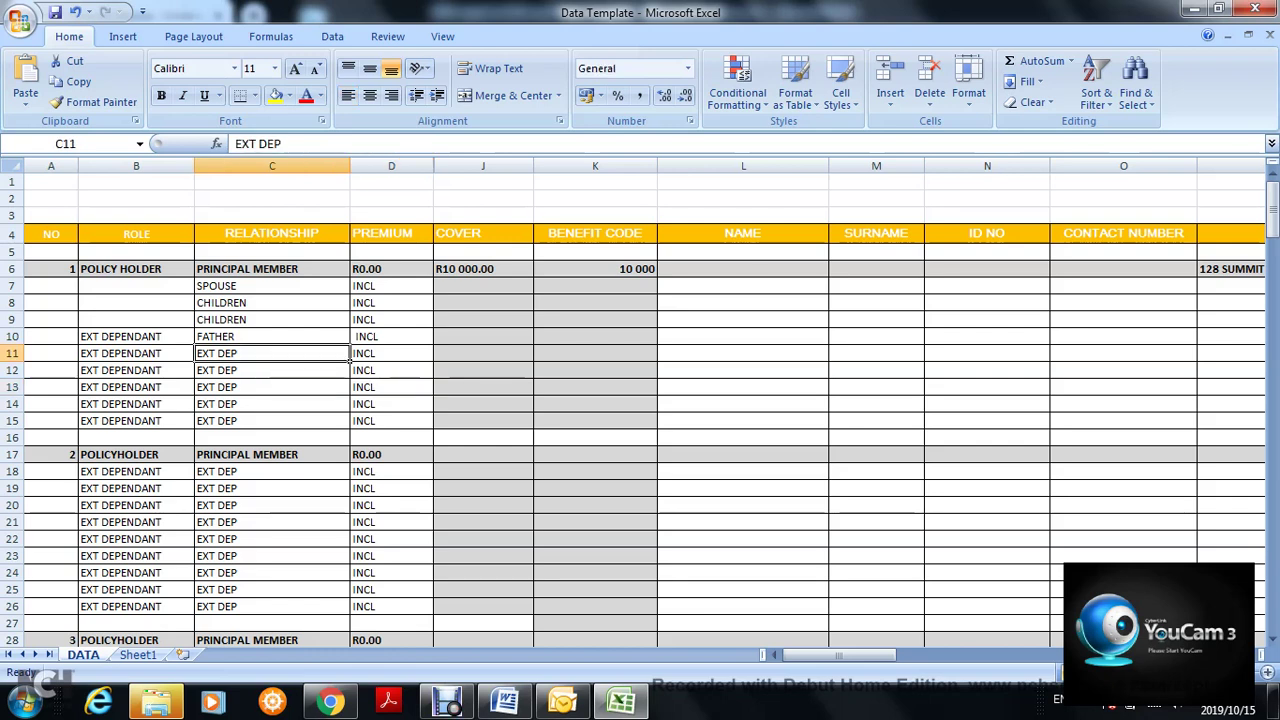
type("UCNLE")
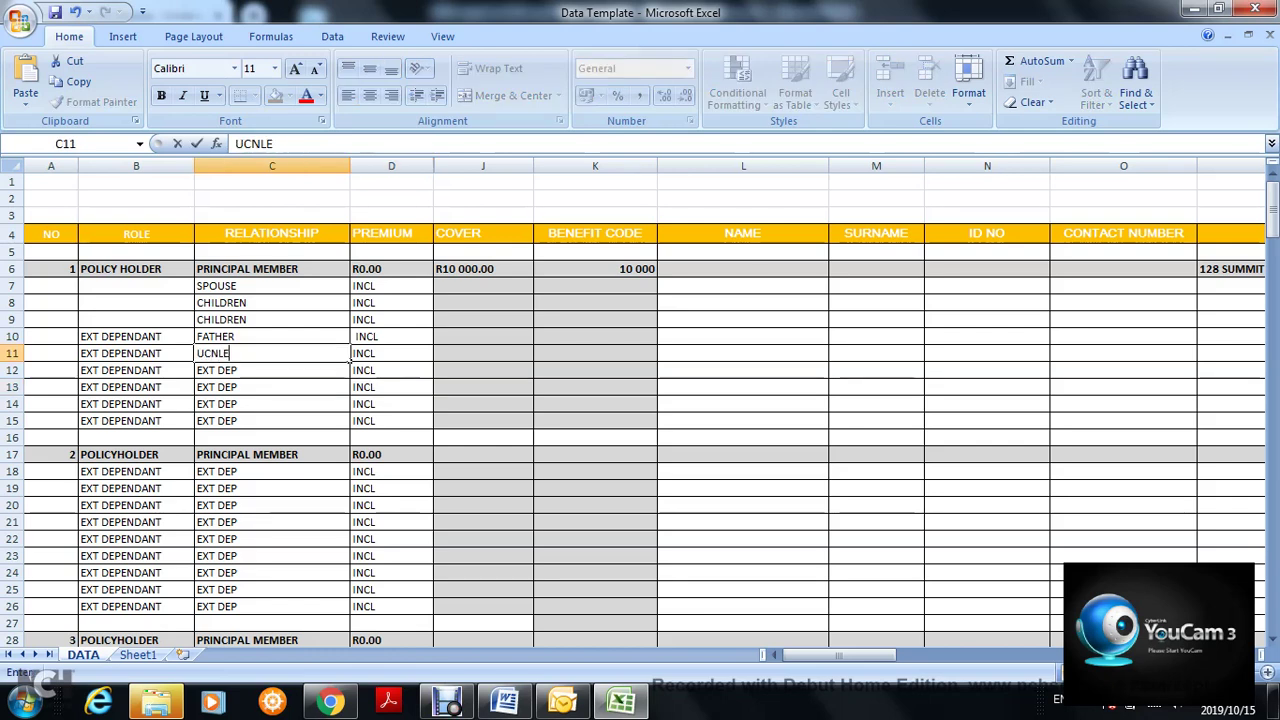
key("BackSpace")
key("BackSpace")
key("BackSpace")
key("BackSpace")
type("NCLE")
key("F2")
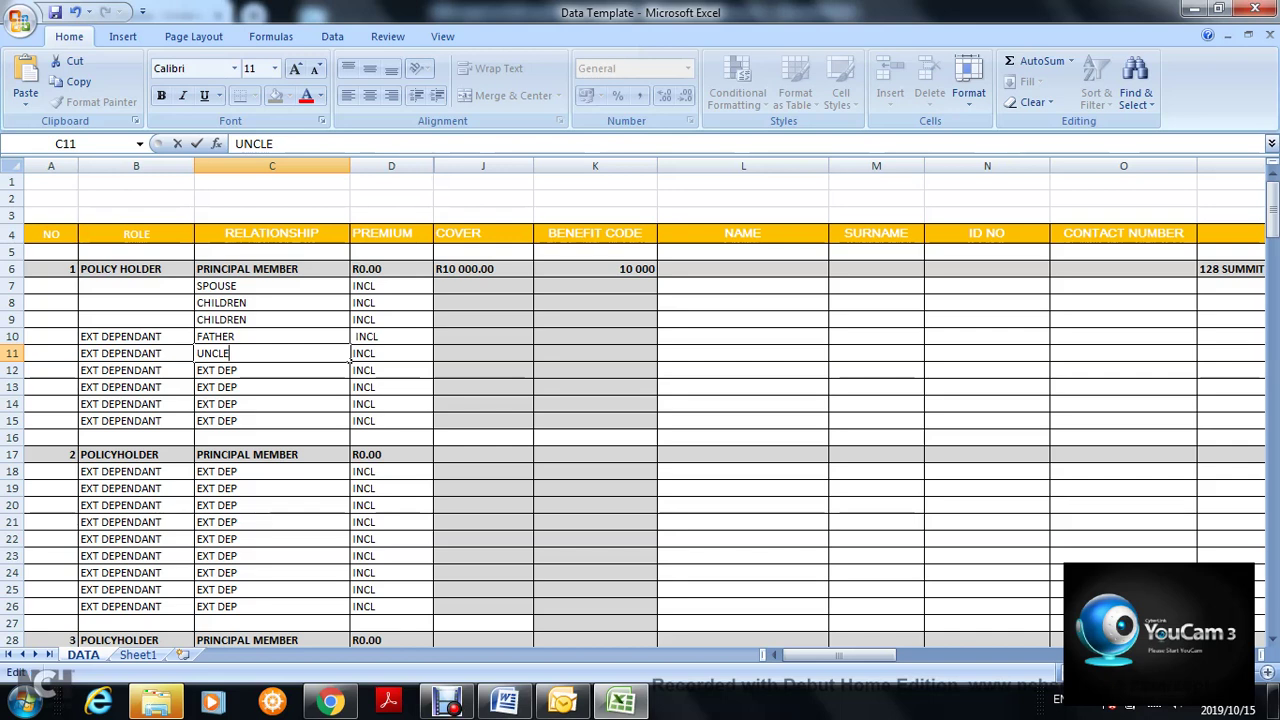
left_click(531, 339)
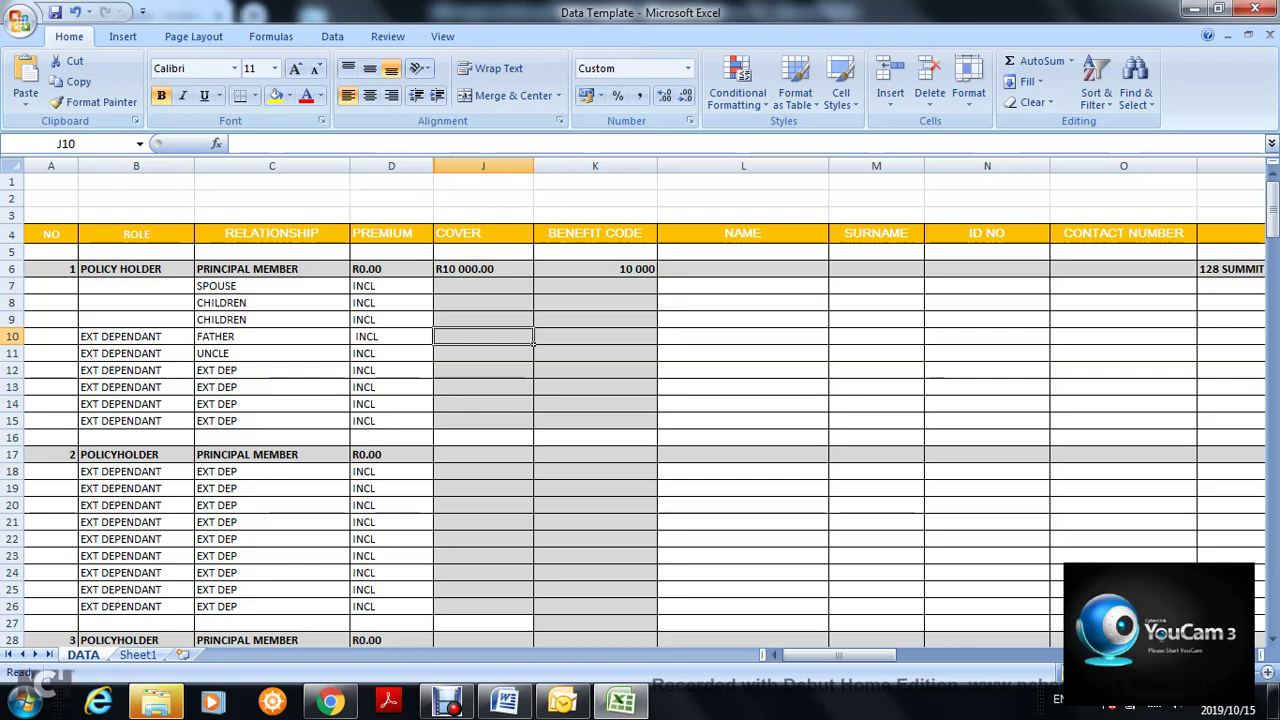
left_click(483, 269)
left_click(483, 337)
left_click(483, 269)
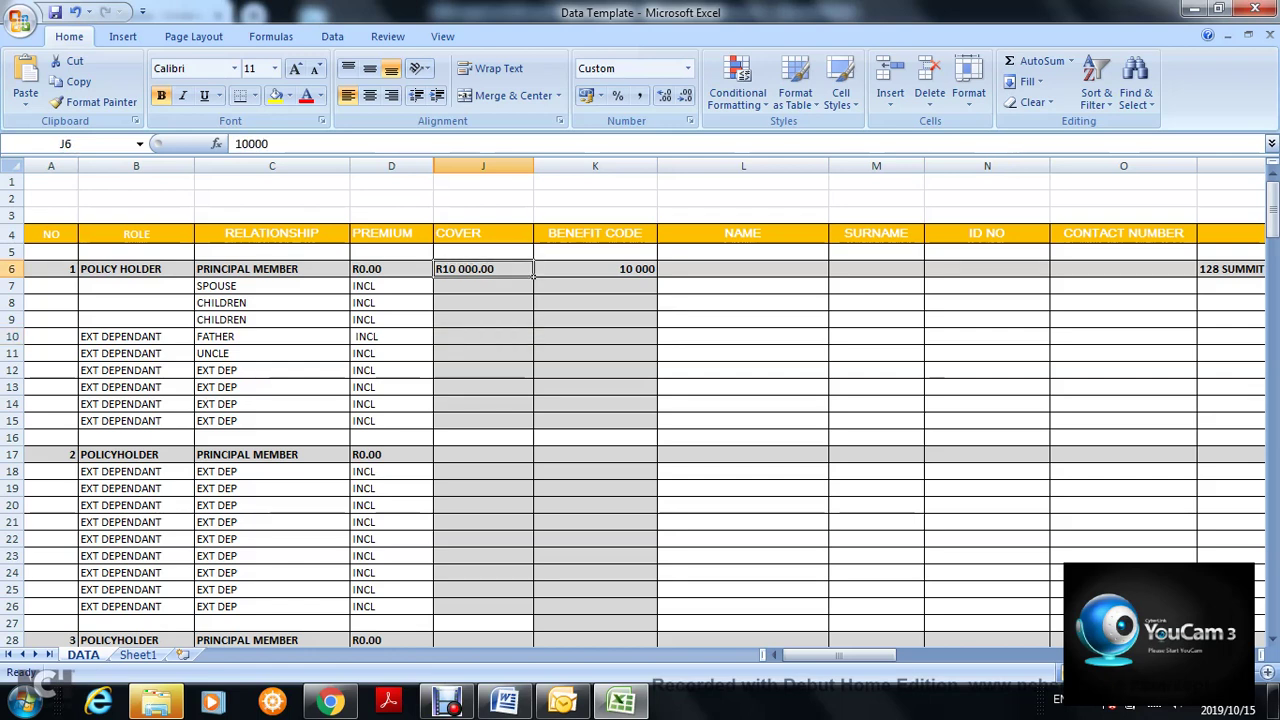
left_click(531, 371)
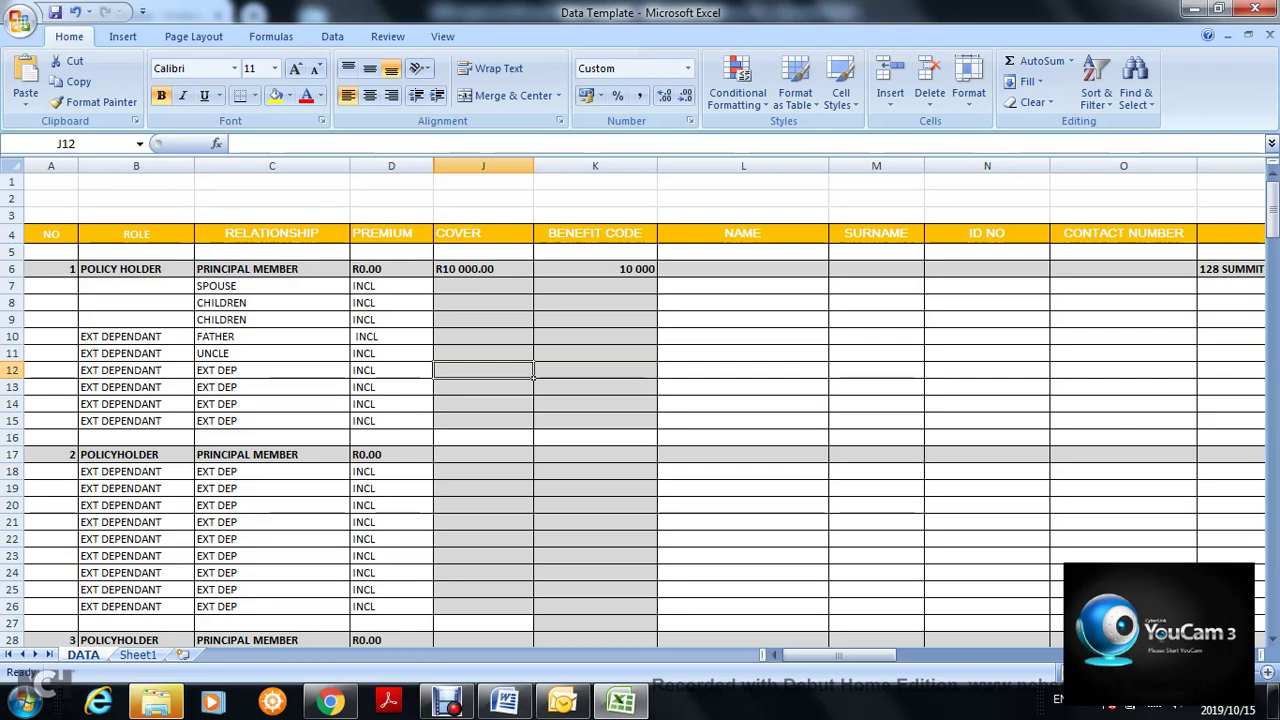
left_click(531, 289)
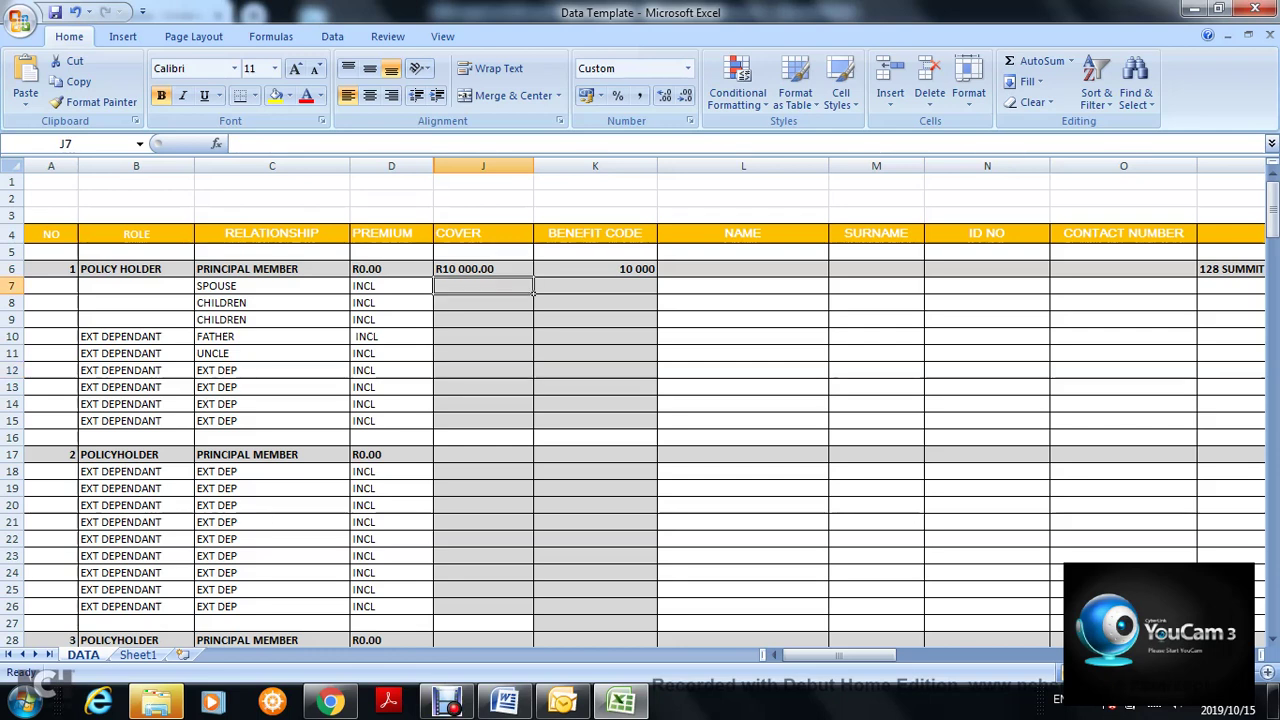
left_click(530, 273)
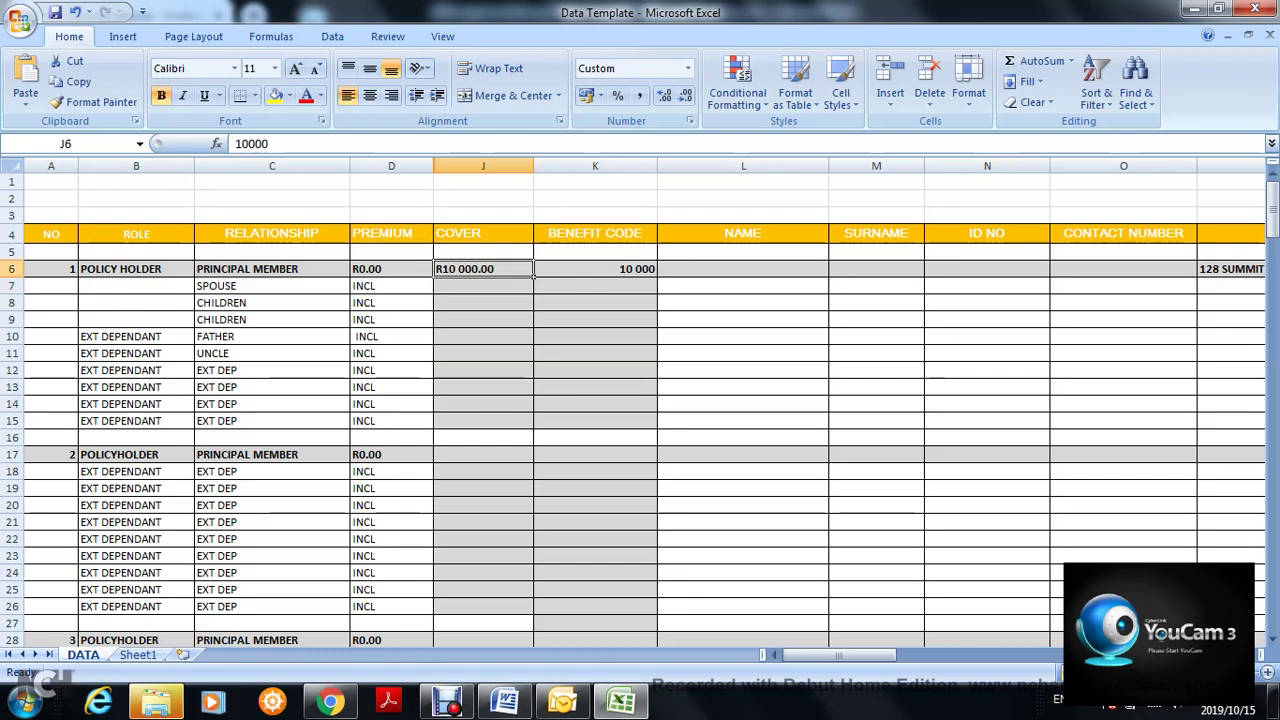
left_click(531, 305)
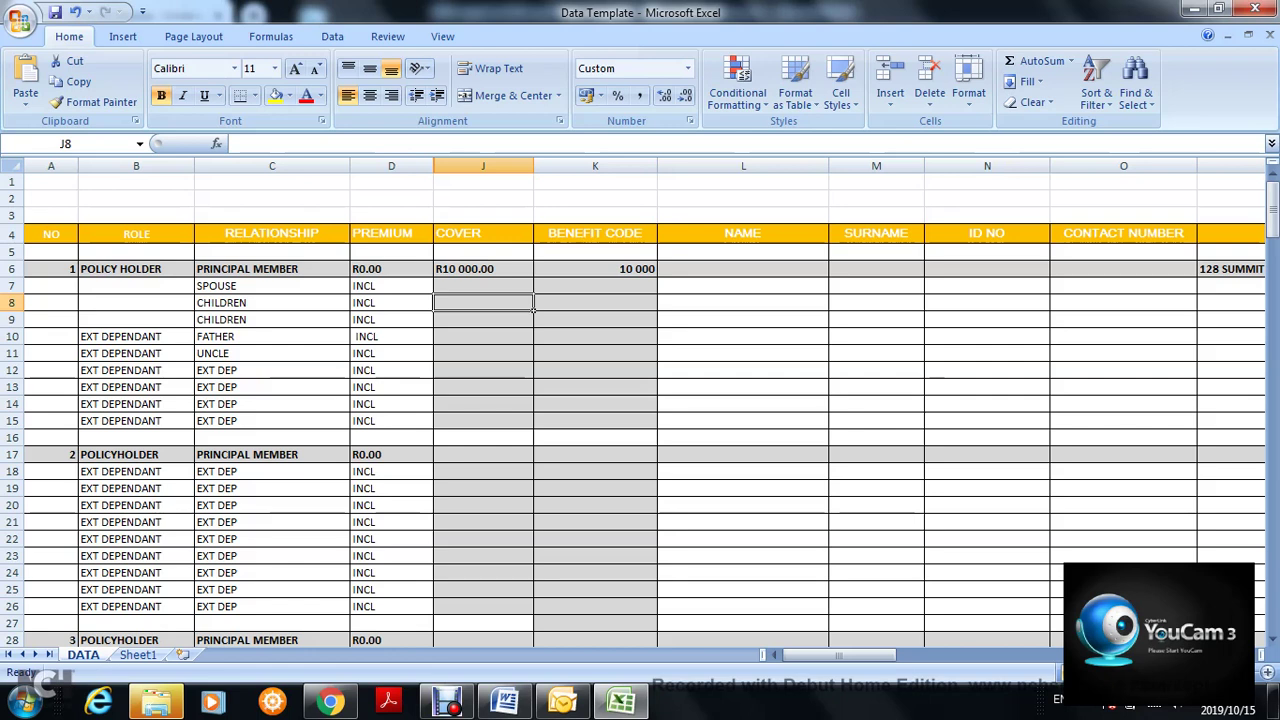
left_click(533, 274)
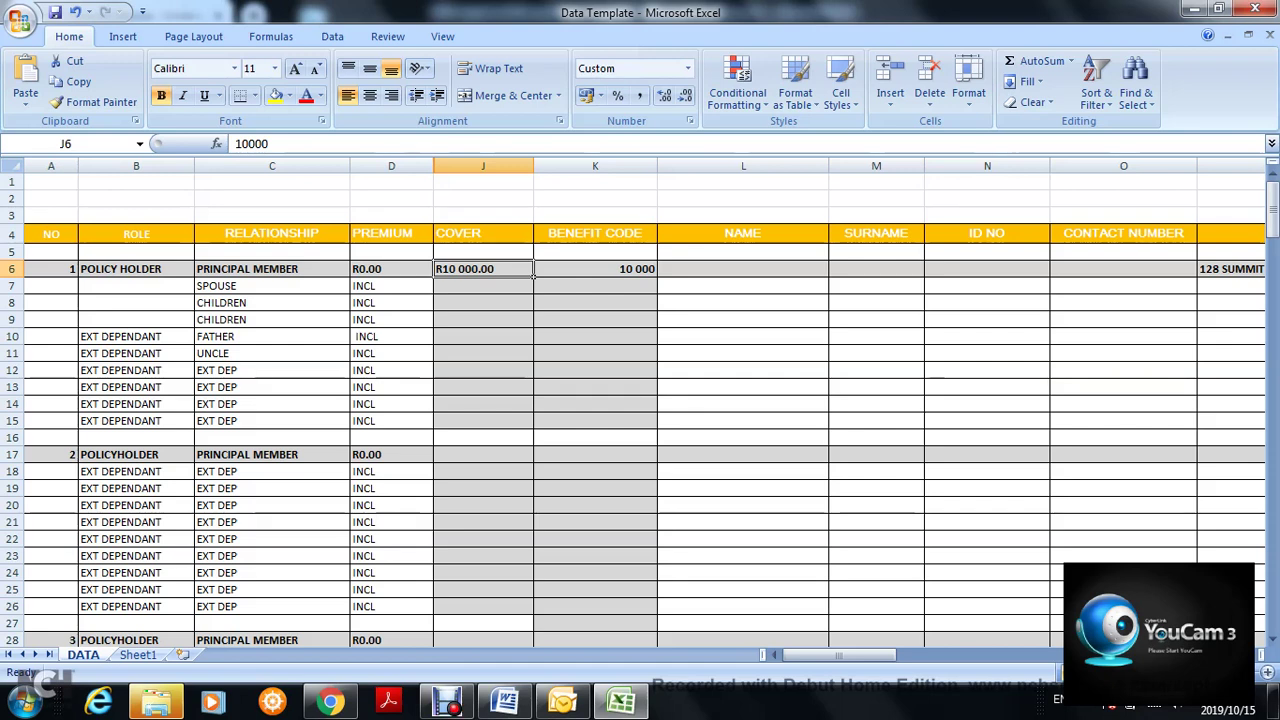
left_click(483, 303)
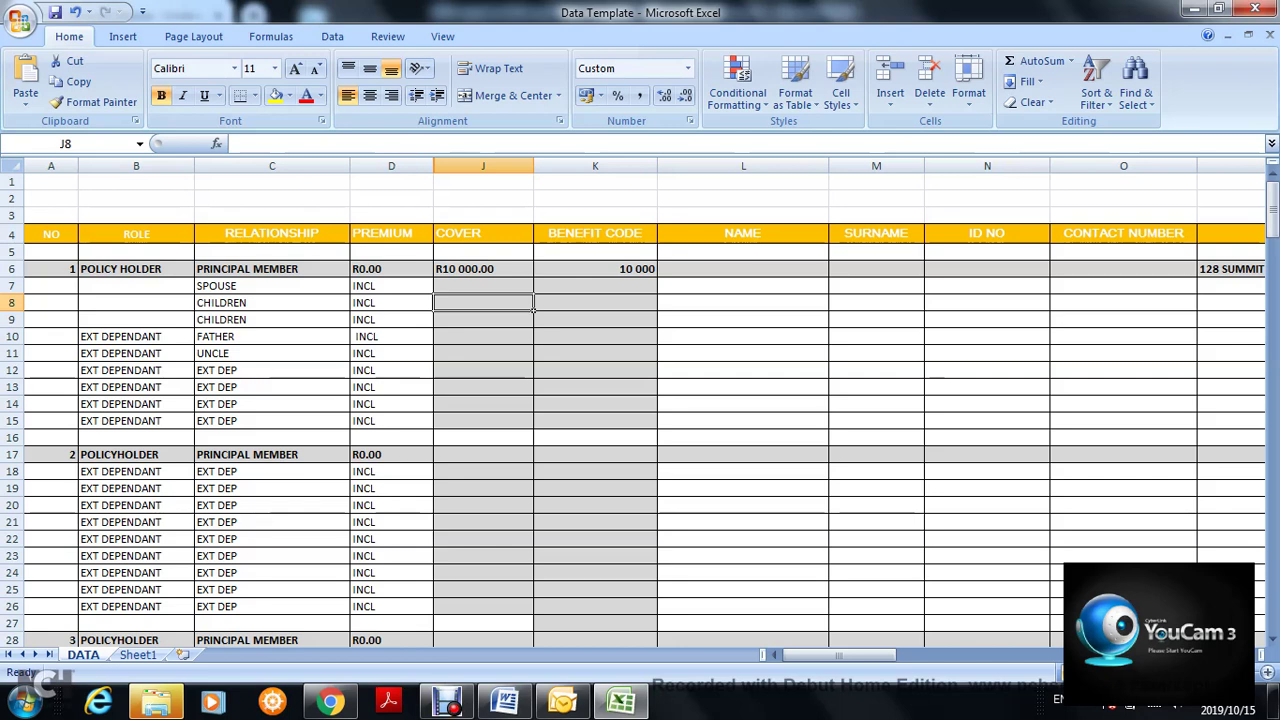
left_click(655, 290)
left_click(655, 306)
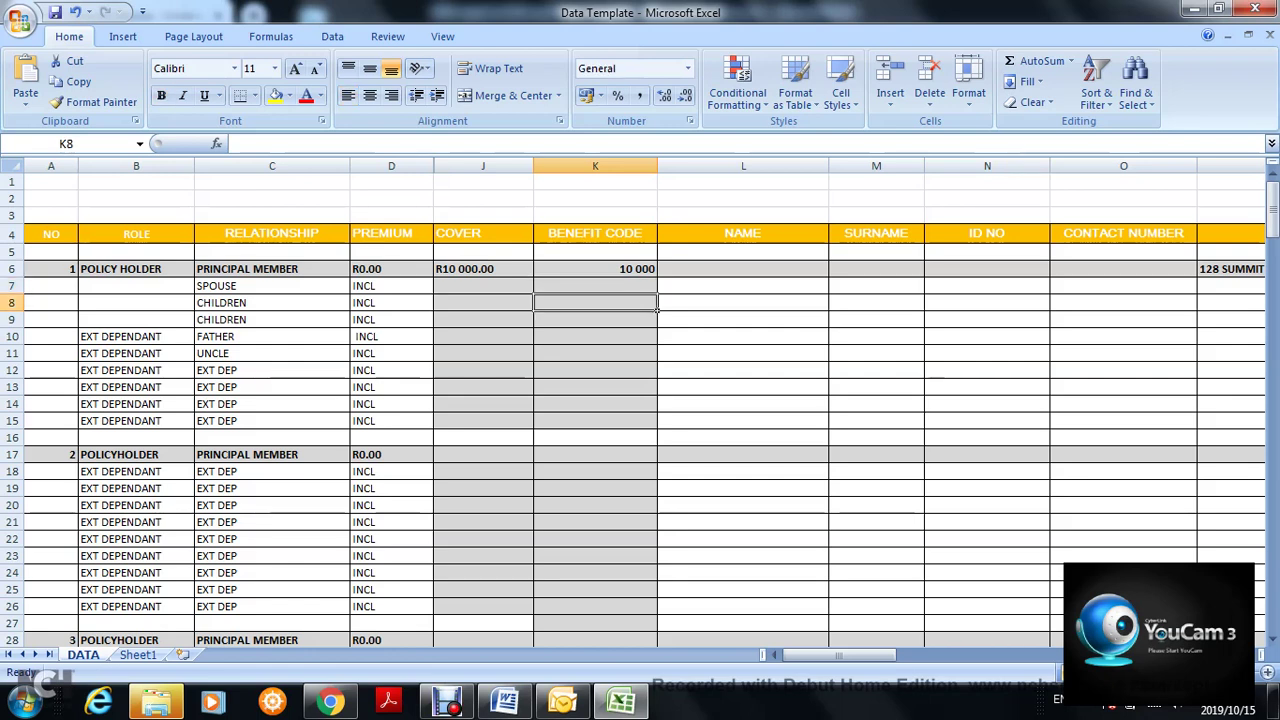
left_click(655, 272)
left_click(826, 306)
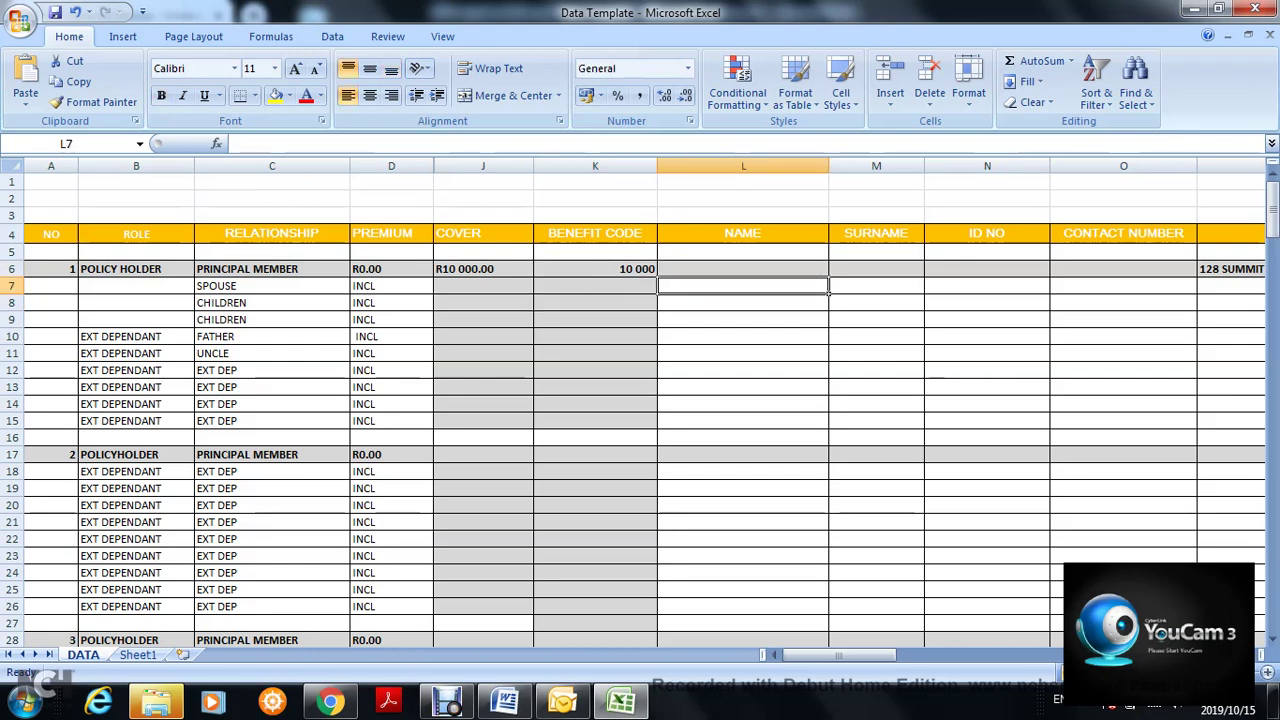
- Enter the second child's ID number in N9 as text, prefixed with an apostrophe and 0
left_click(876, 302)
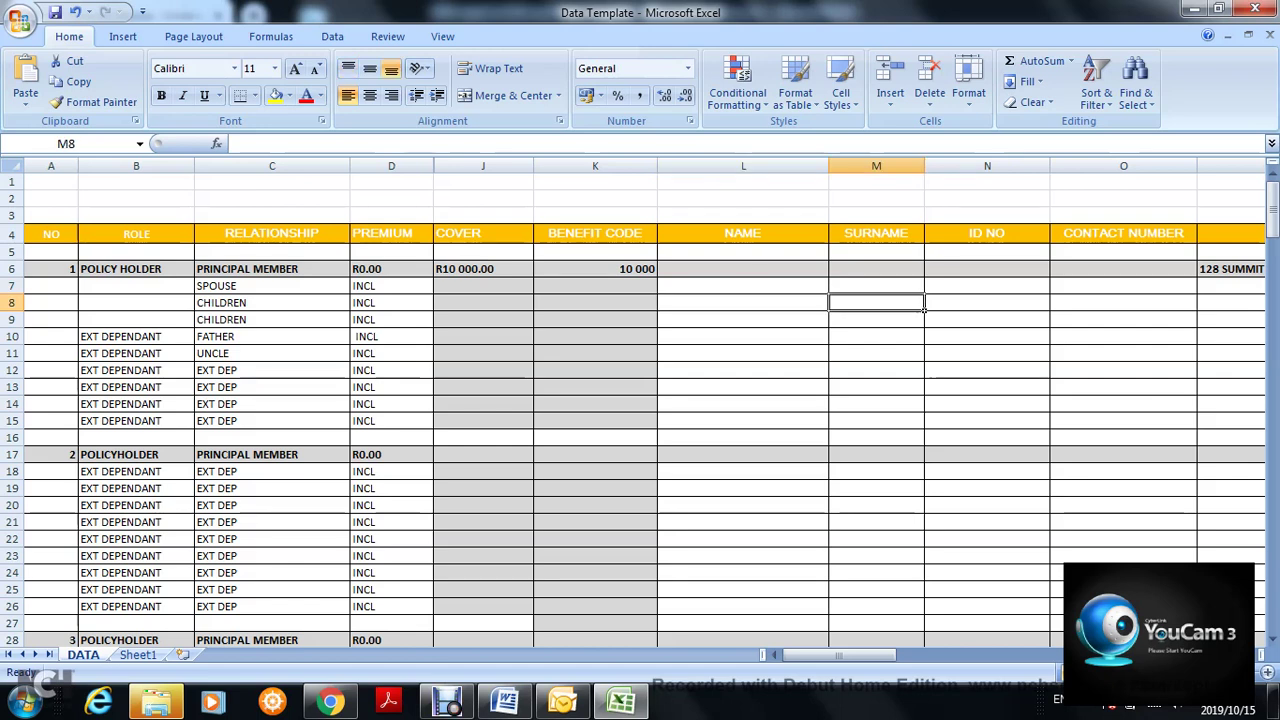
left_click(987, 319)
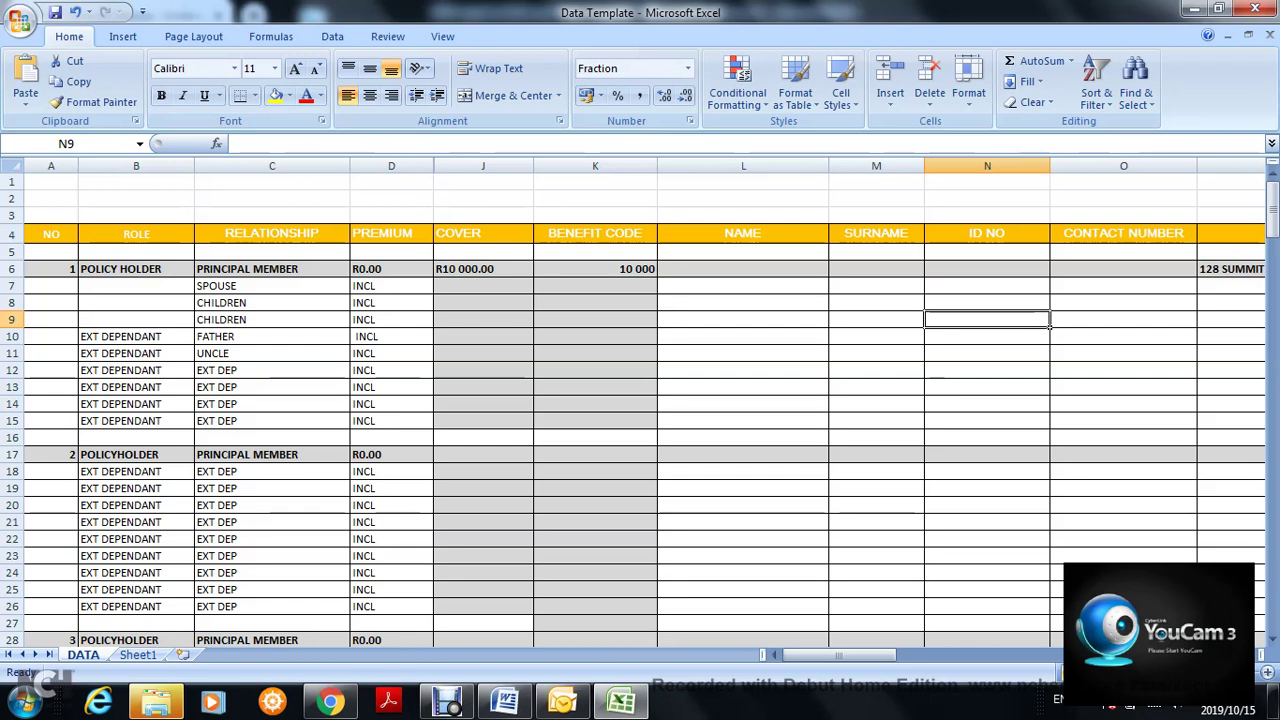
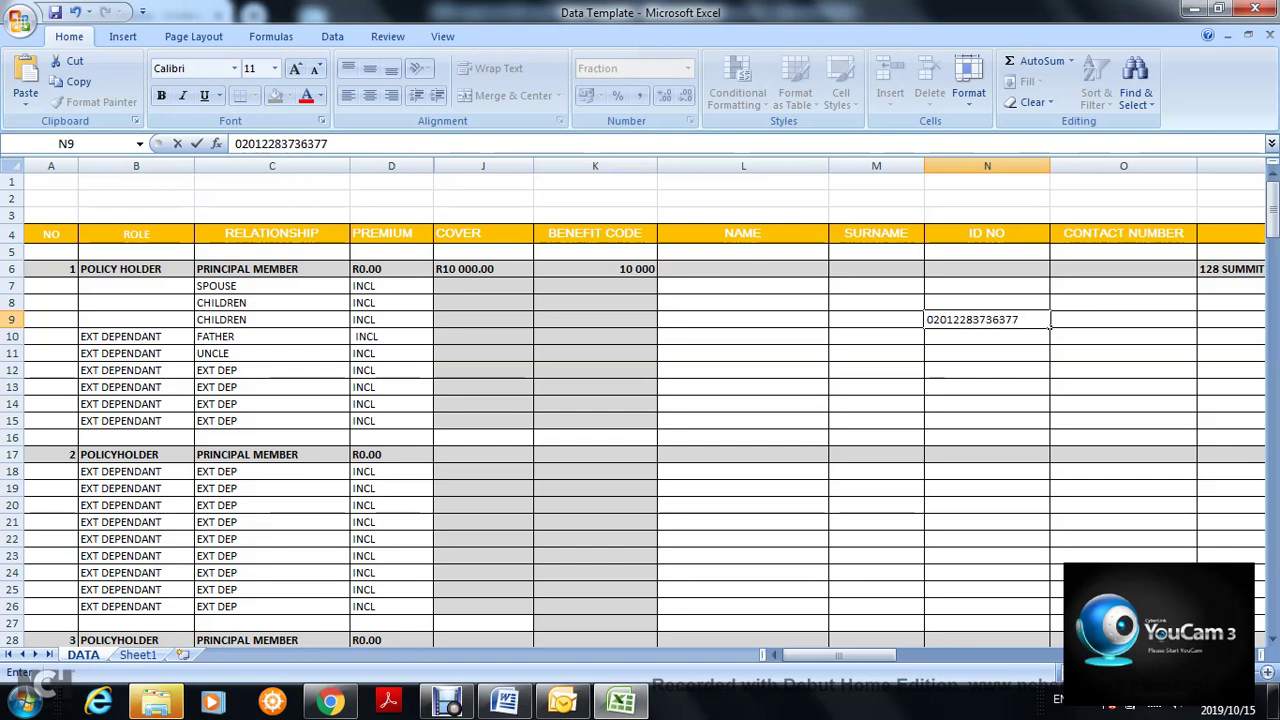
key("Return")
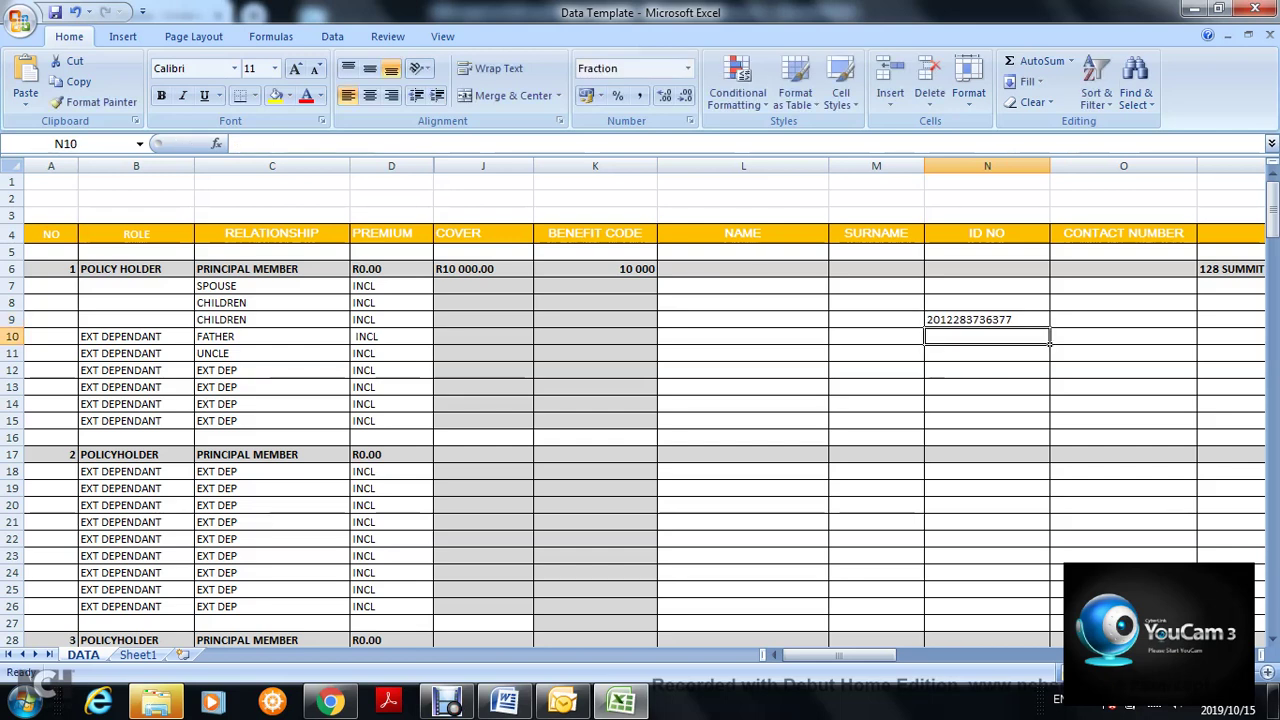
key("Up")
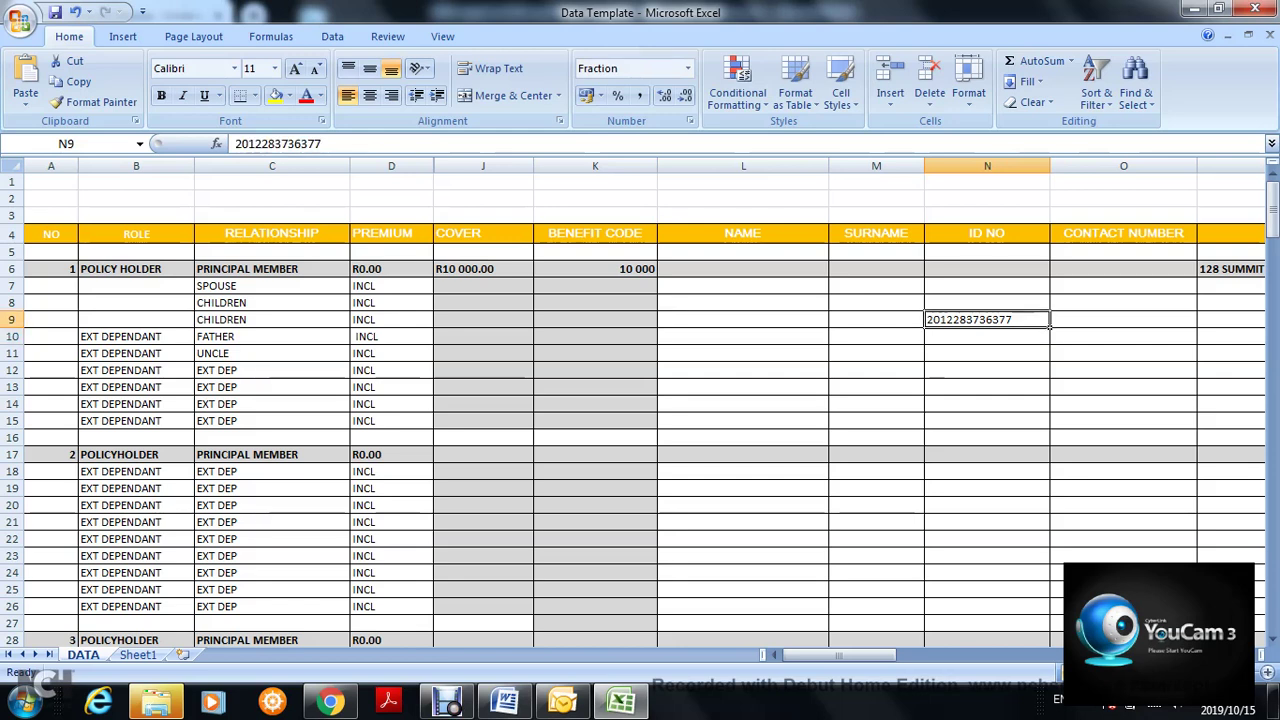
key("F2")
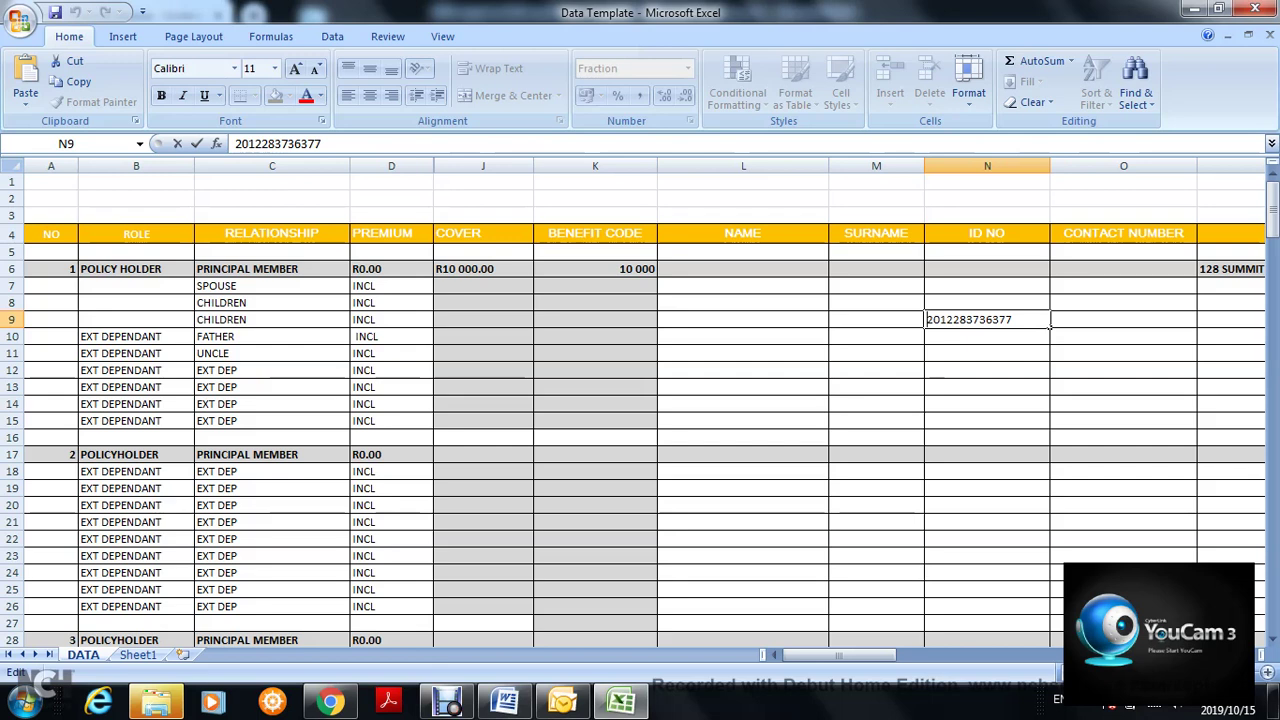
type("'")
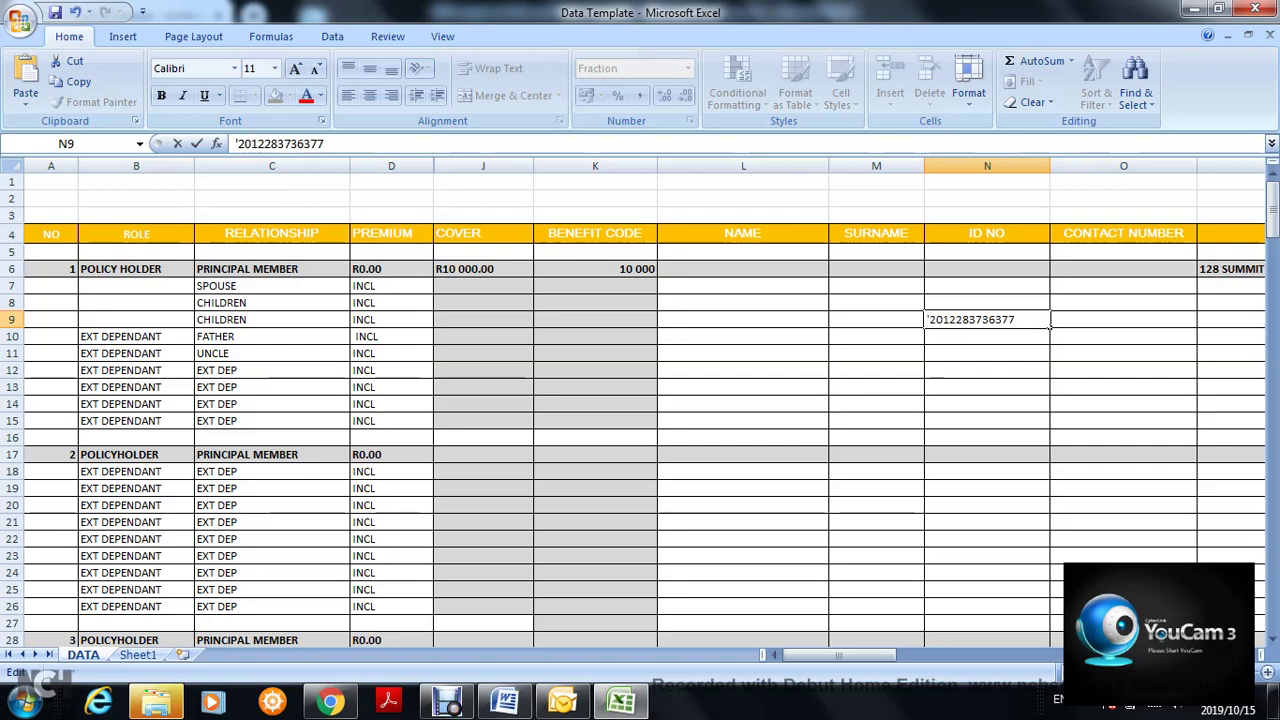
type("0")
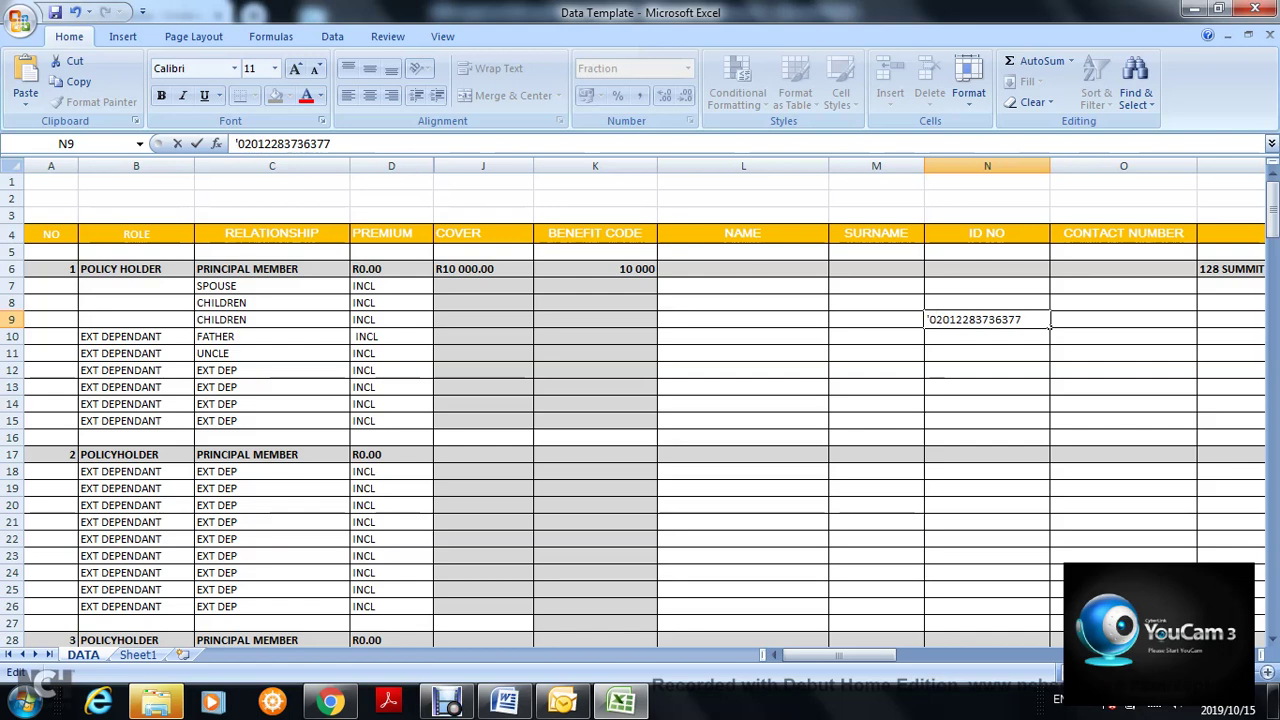
key("Return")
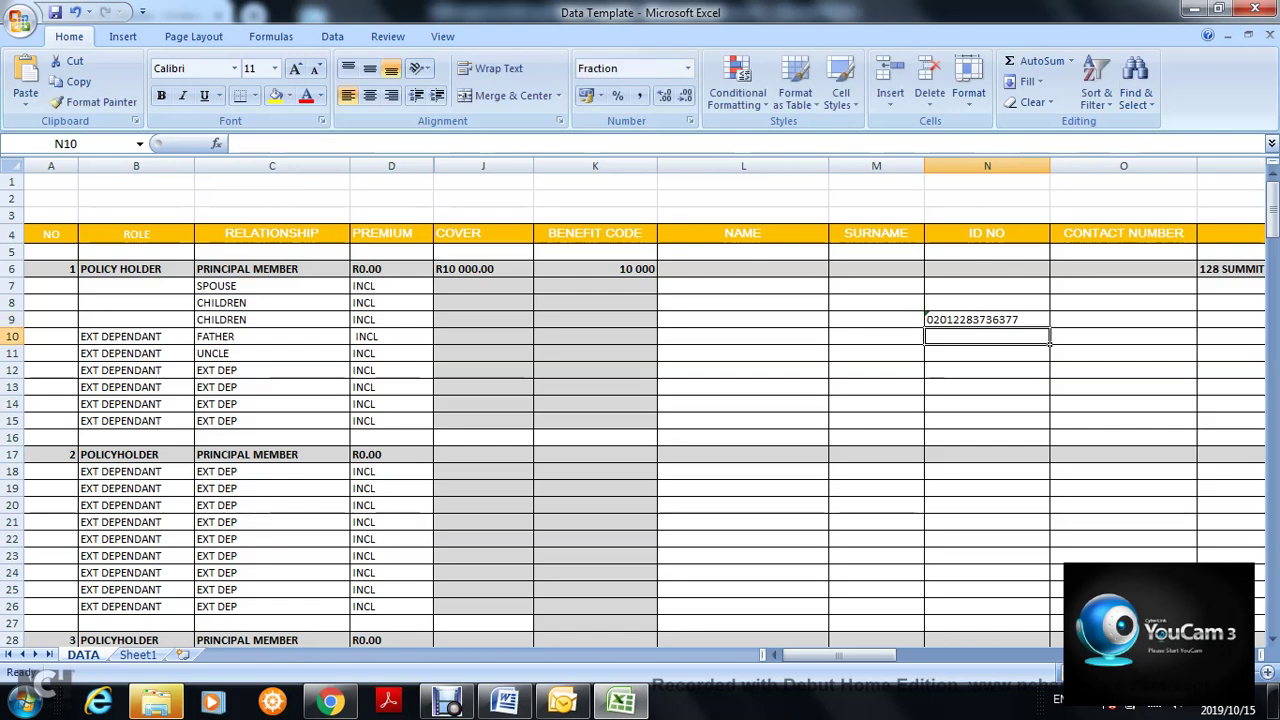
- Clear the ID number from N9 and enter '079 as text in CONTACT NUMBER cell O9
left_click(987, 319)
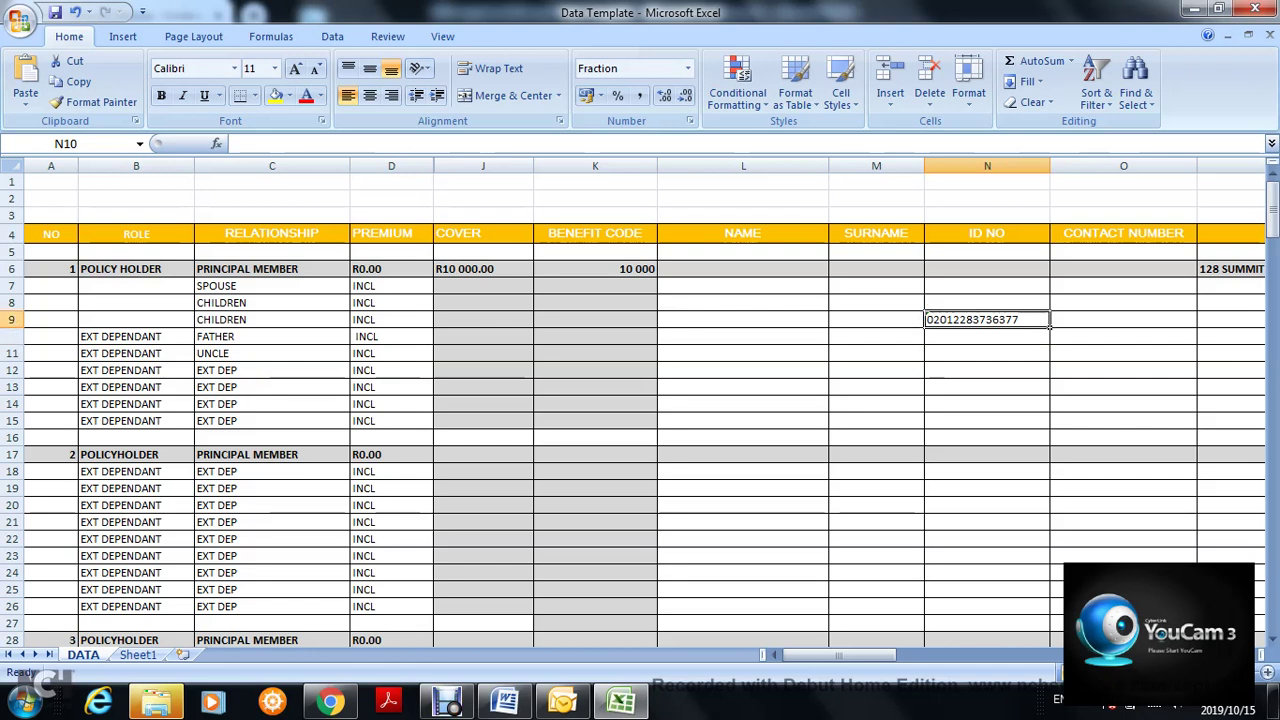
key("Delete")
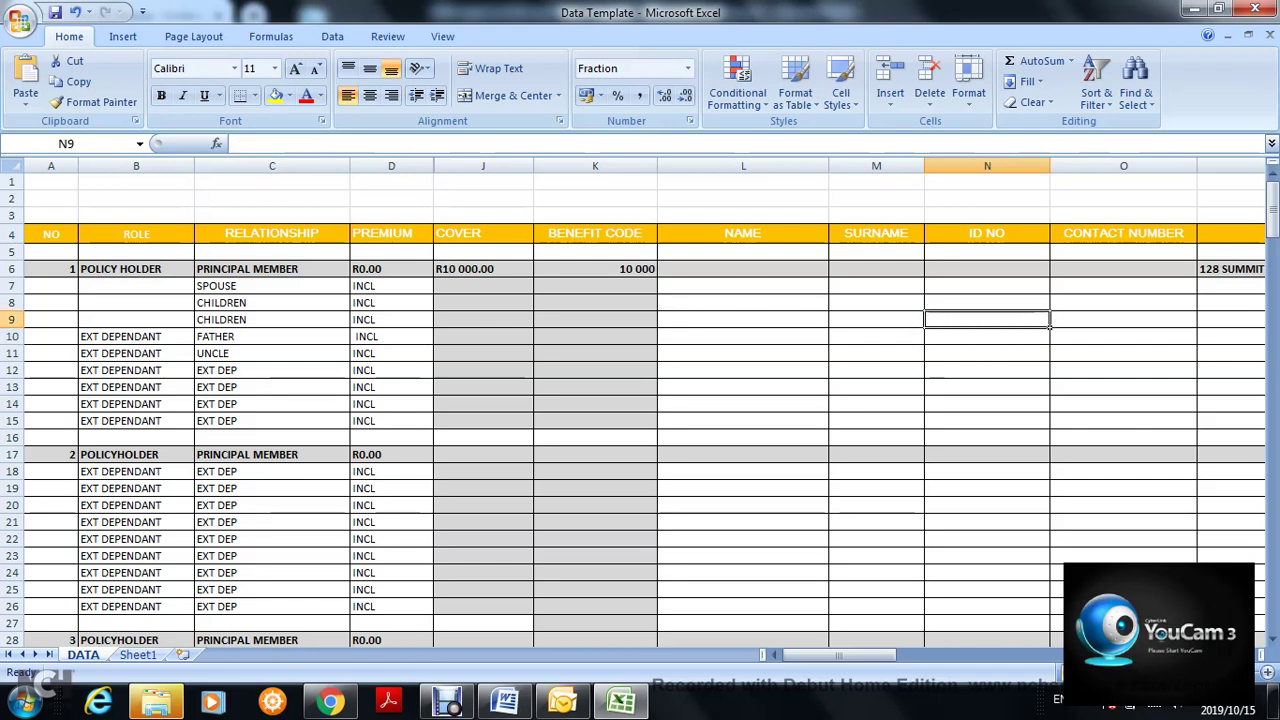
left_click(1123, 319)
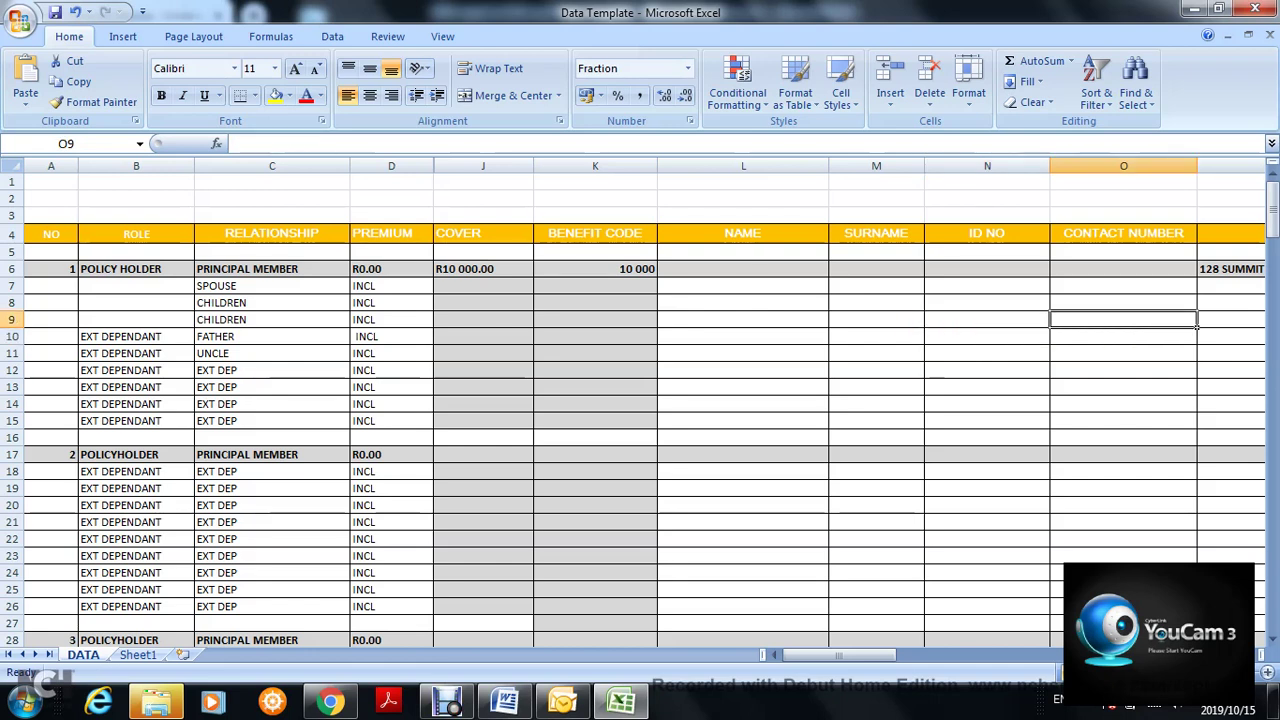
type("09")
key("BackSpace")
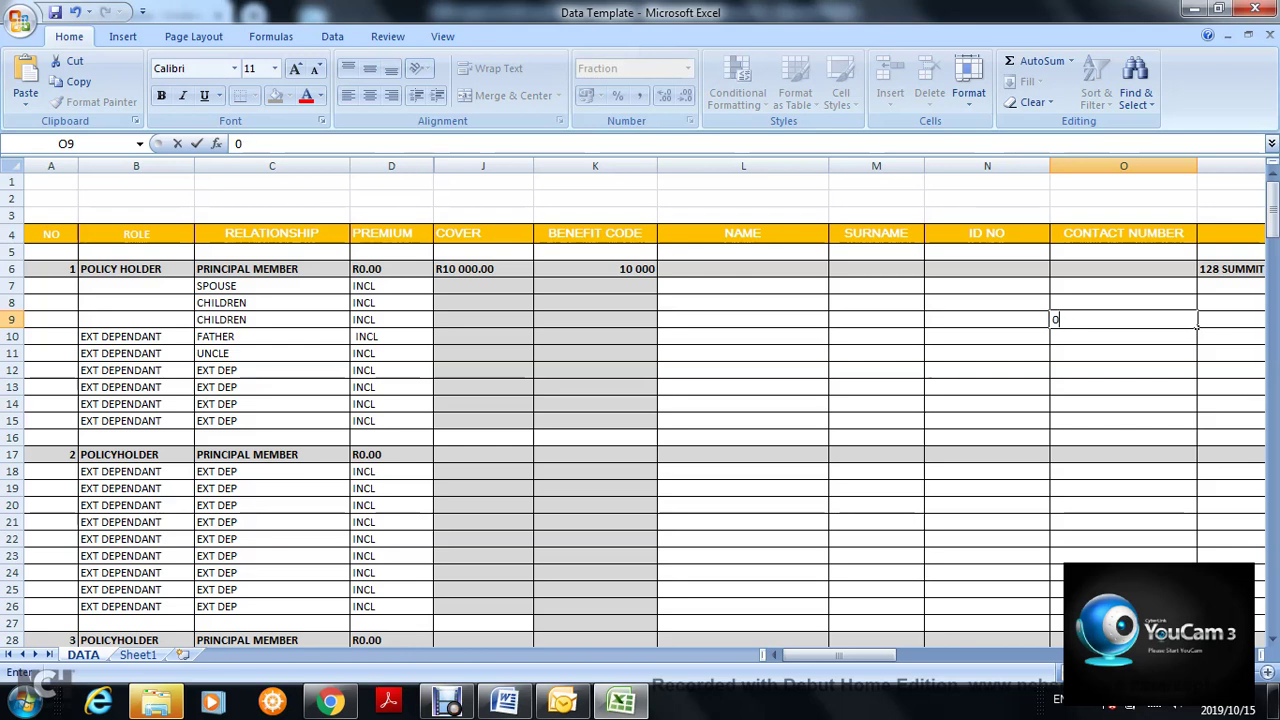
type("79")
left_click(920, 321)
left_click(1123, 319)
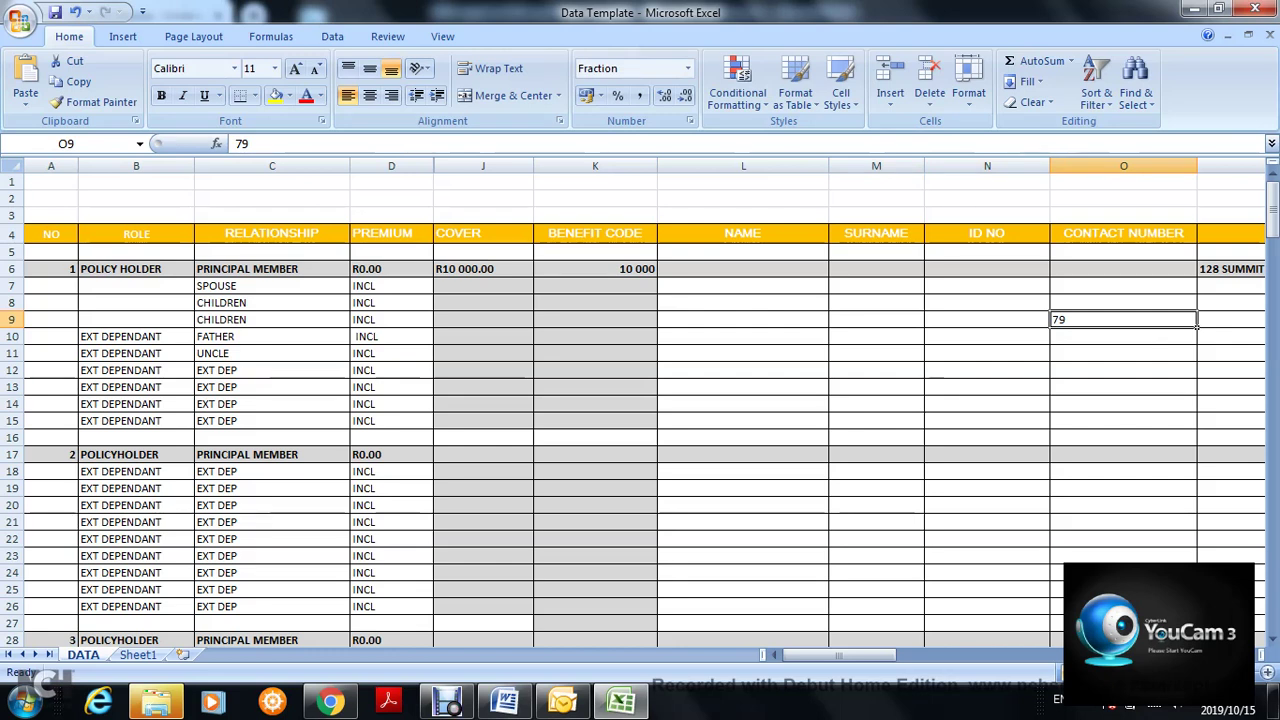
type("'0")
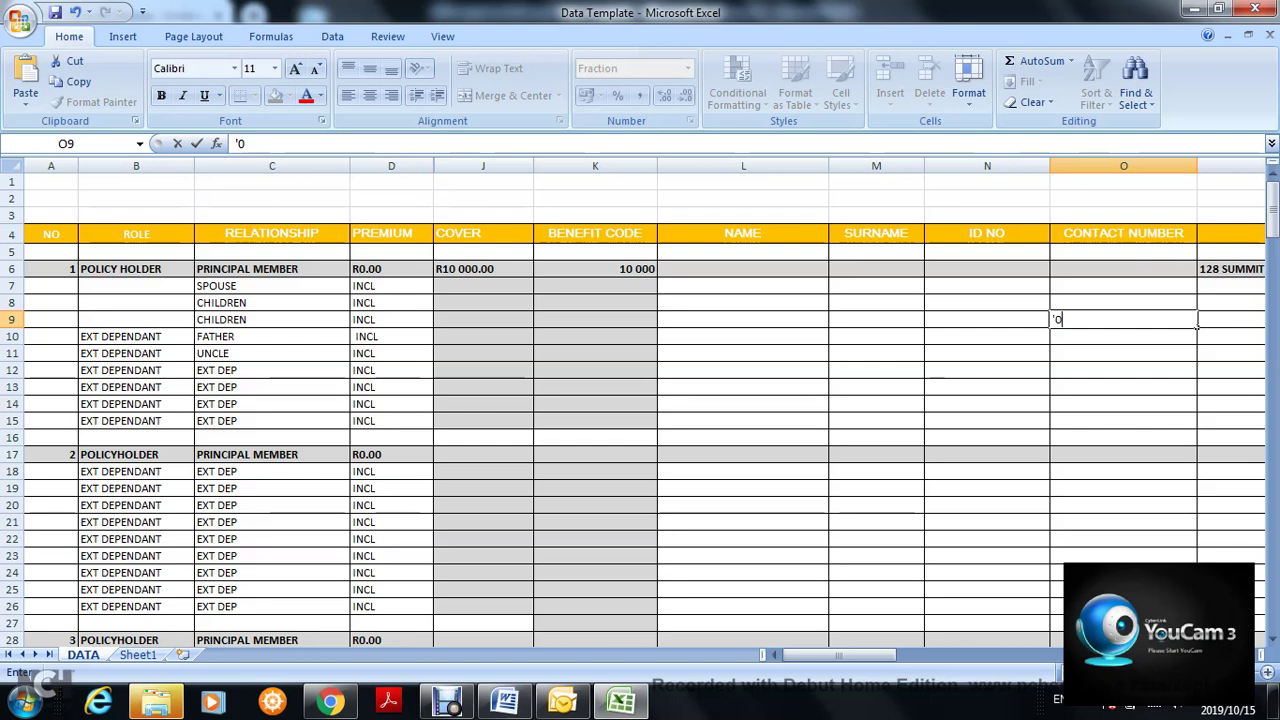
type("79")
key("Return")
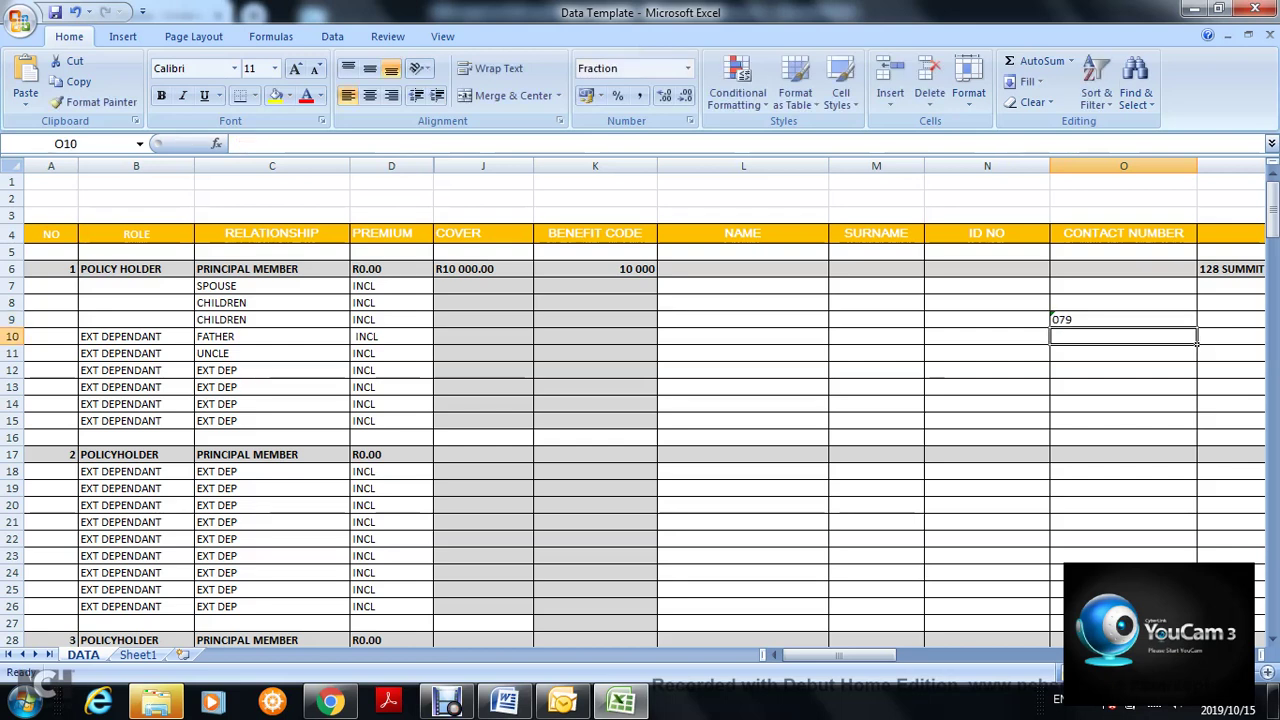
left_click(1123, 320)
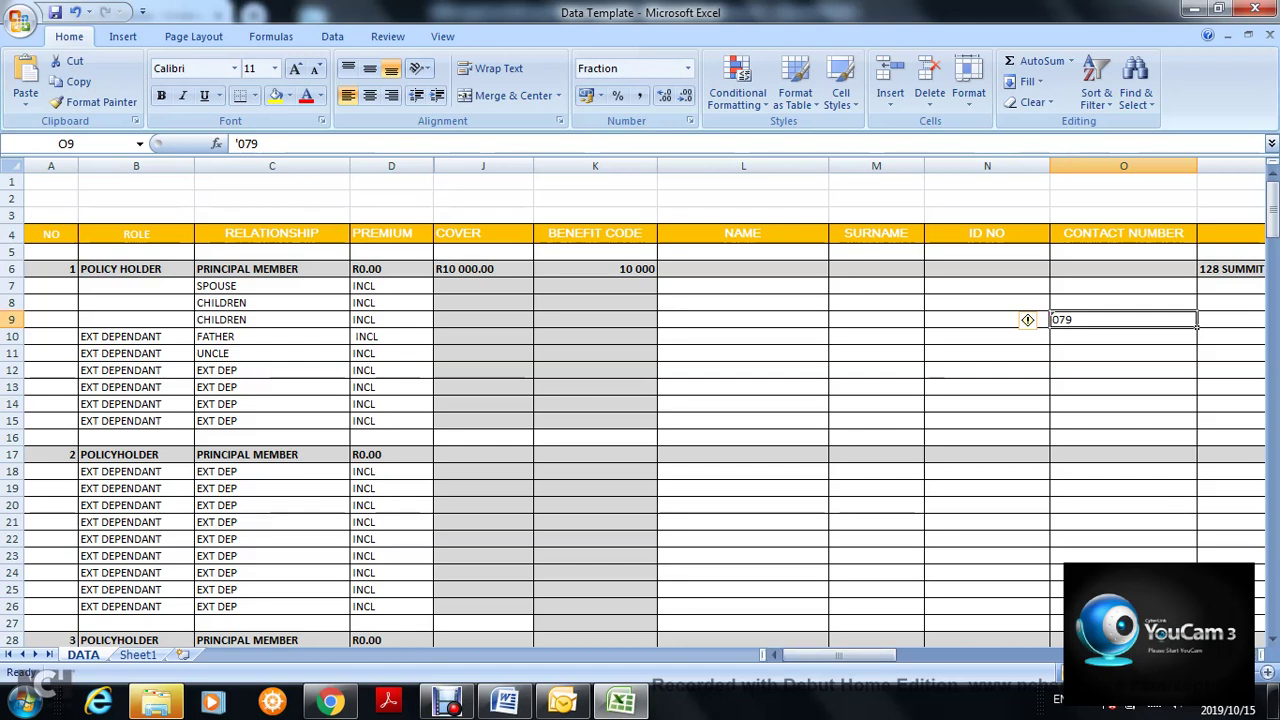
left_click(1000, 303)
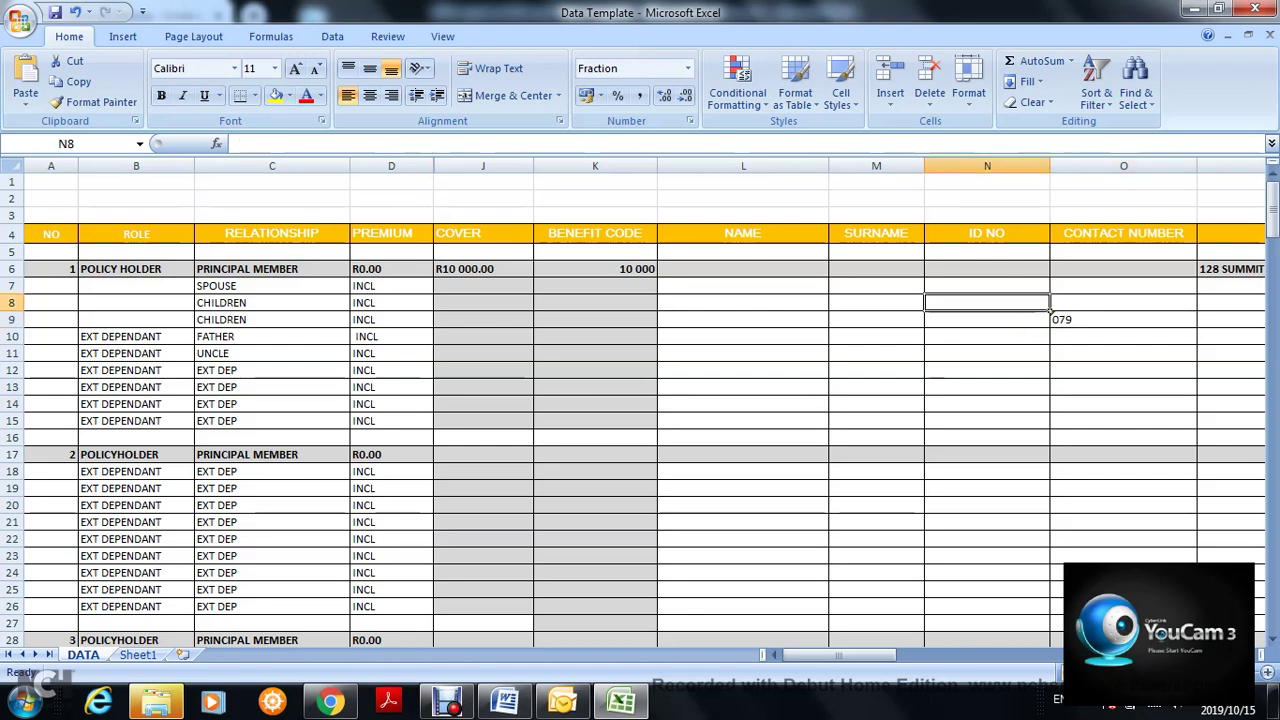
left_click(987, 234)
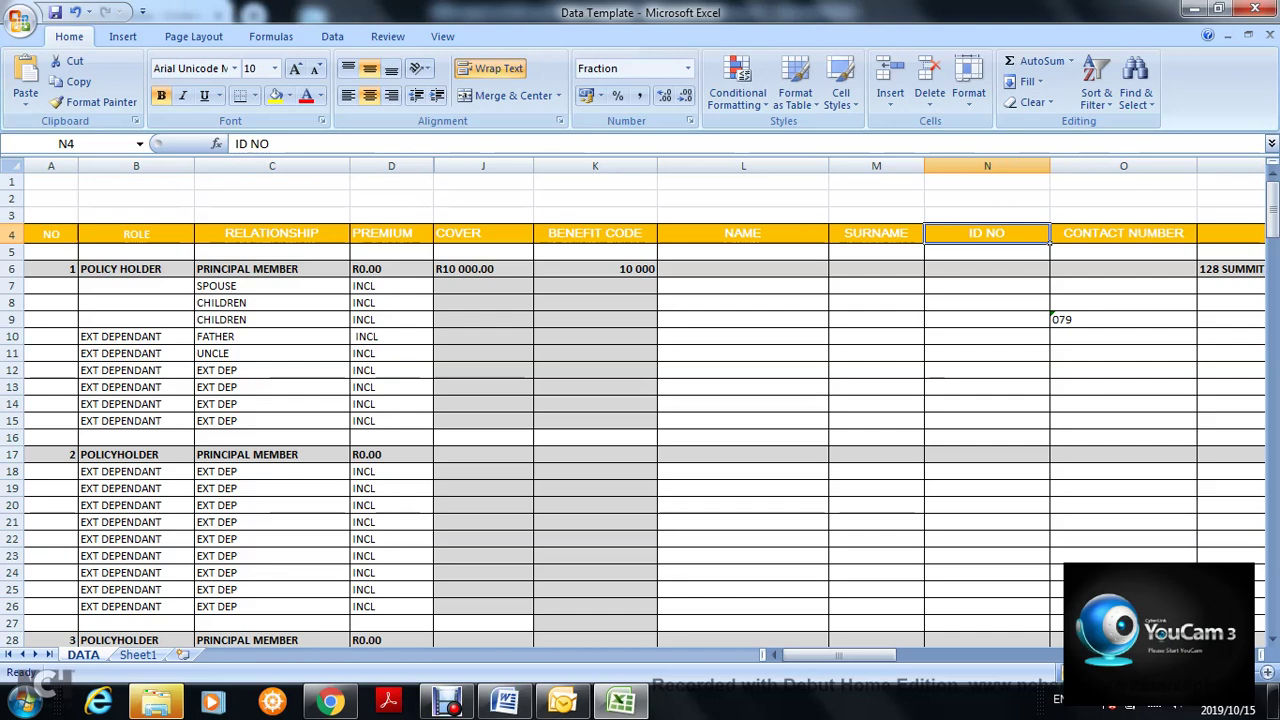
mouse_move(1272, 195)
left_mouse_down()
mouse_move(1272, 209)
mouse_move(1272, 197)
left_mouse_up()
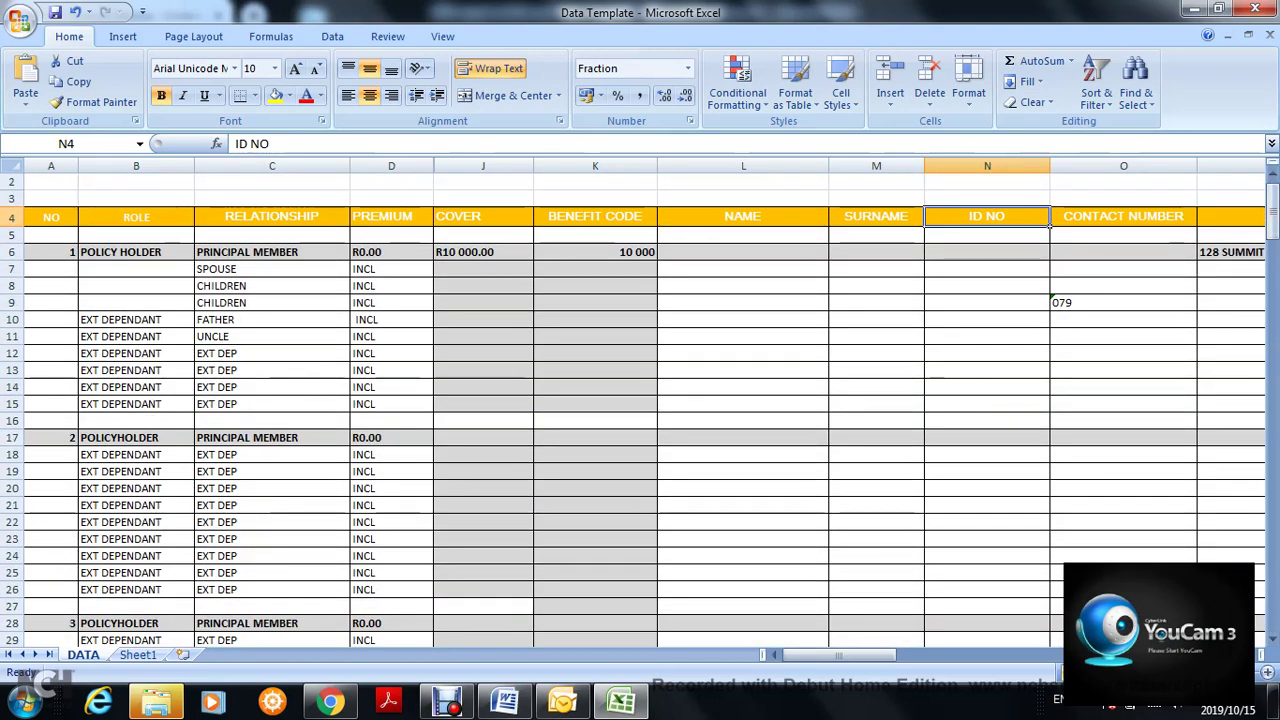
left_click(428, 221)
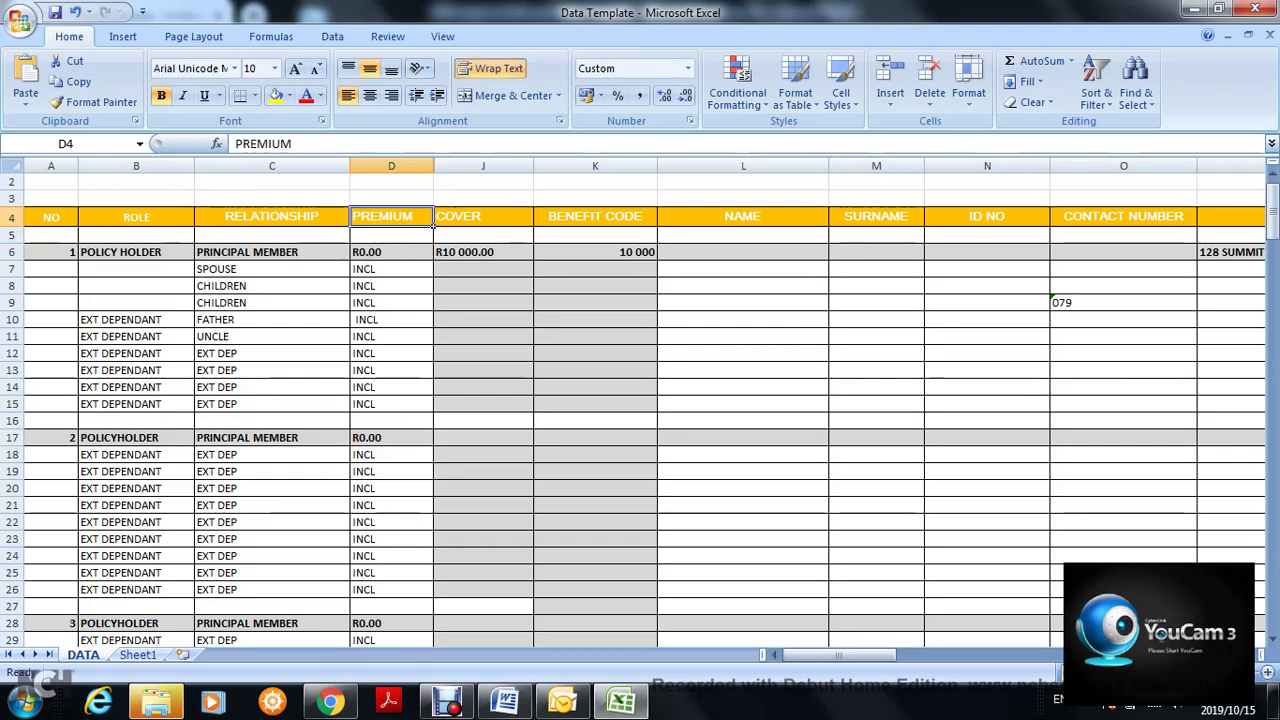
left_click(432, 256)
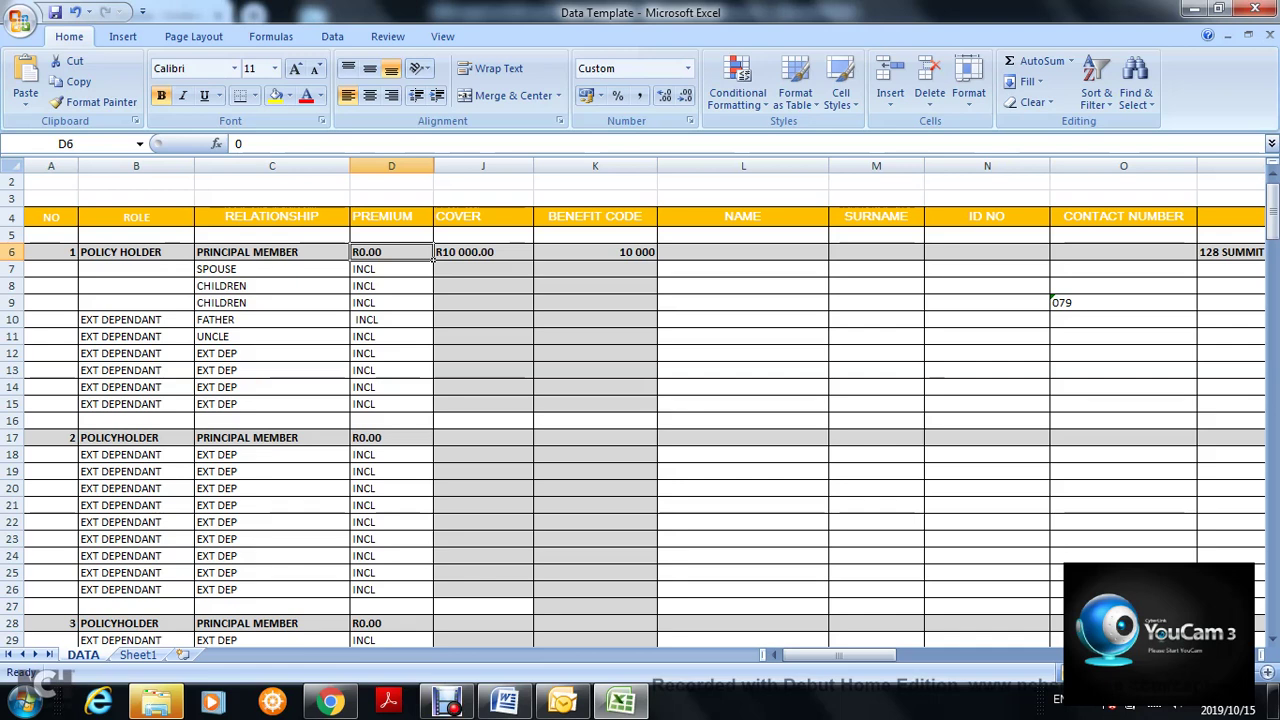
left_click(192, 258)
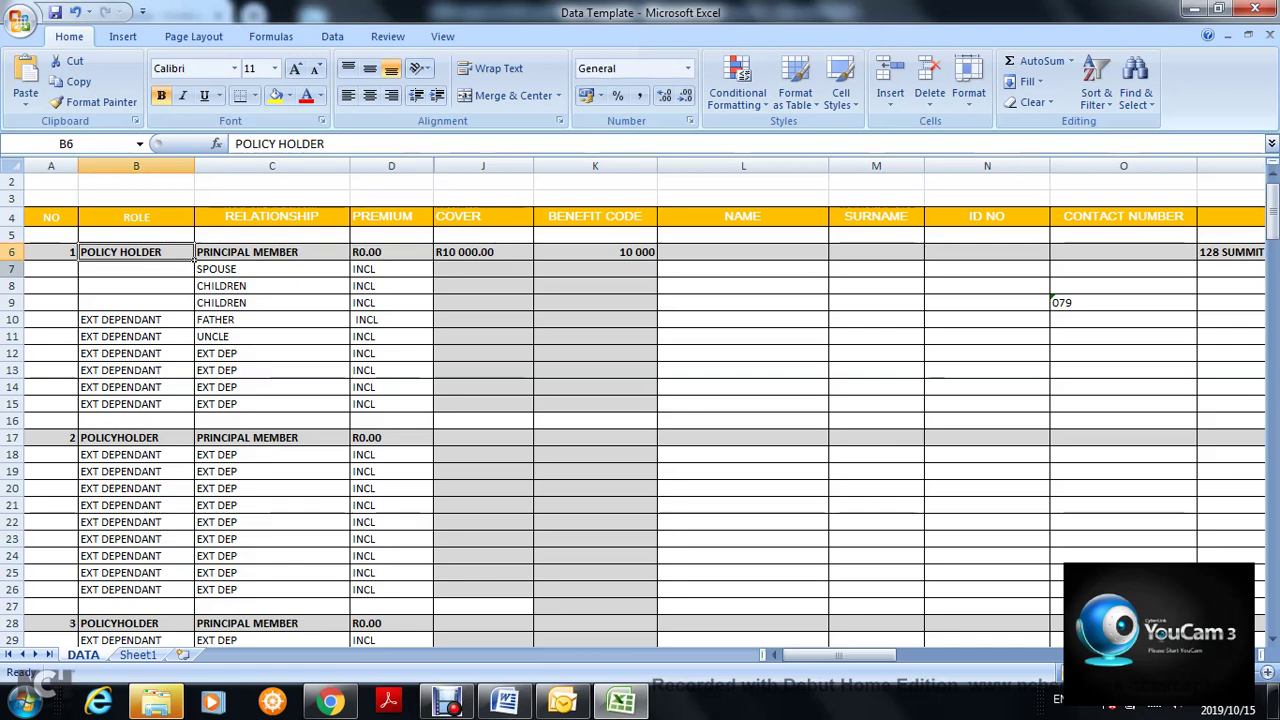
left_click(28, 272)
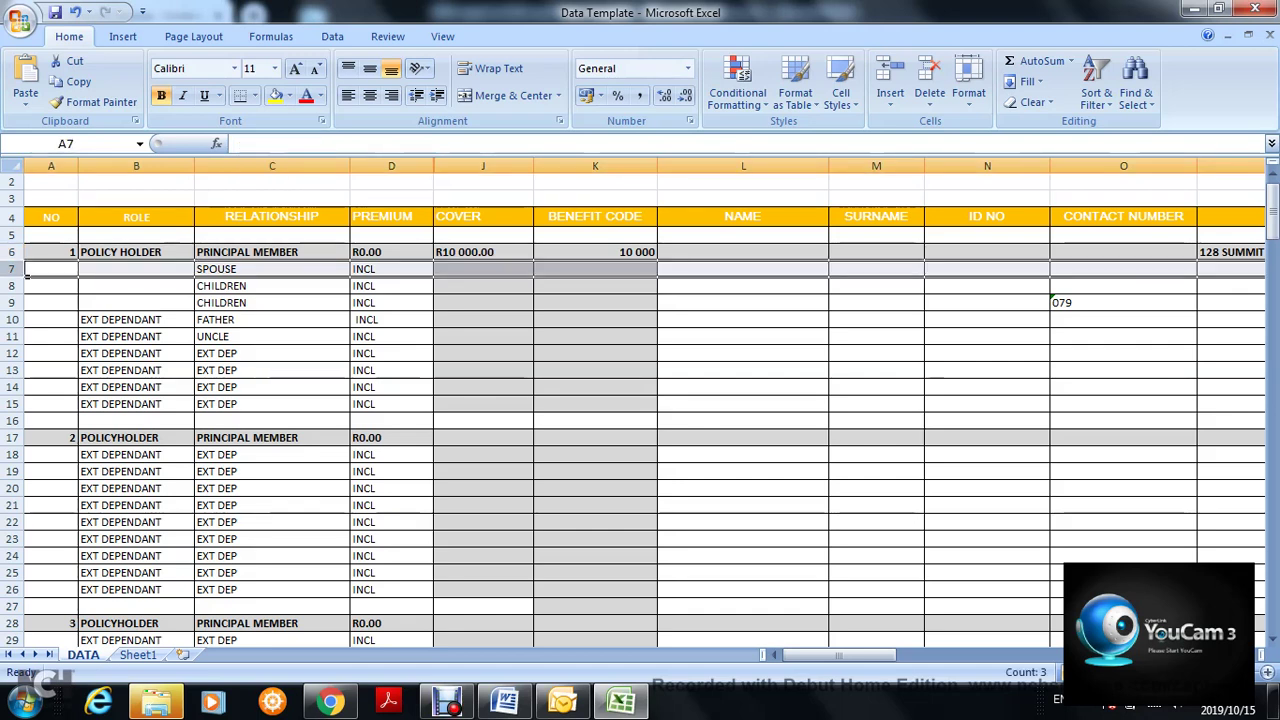
left_click_drag(30, 277, 27, 411)
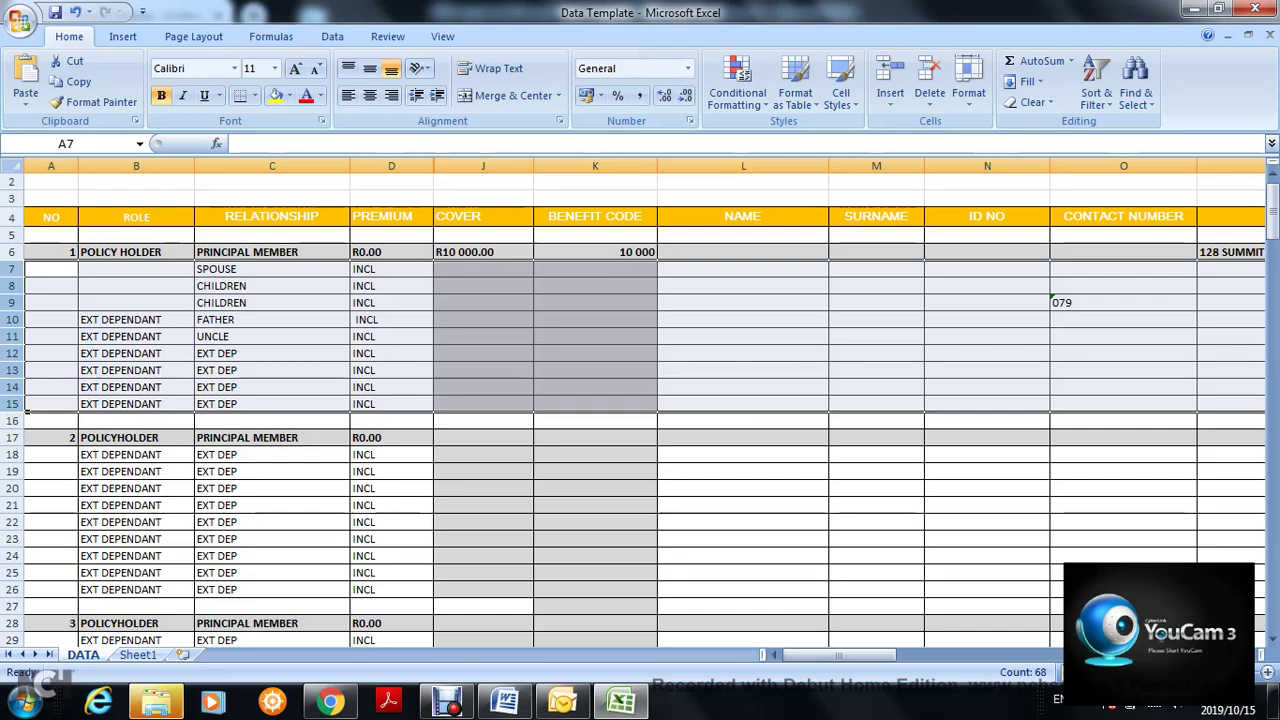
right_click(27, 411)
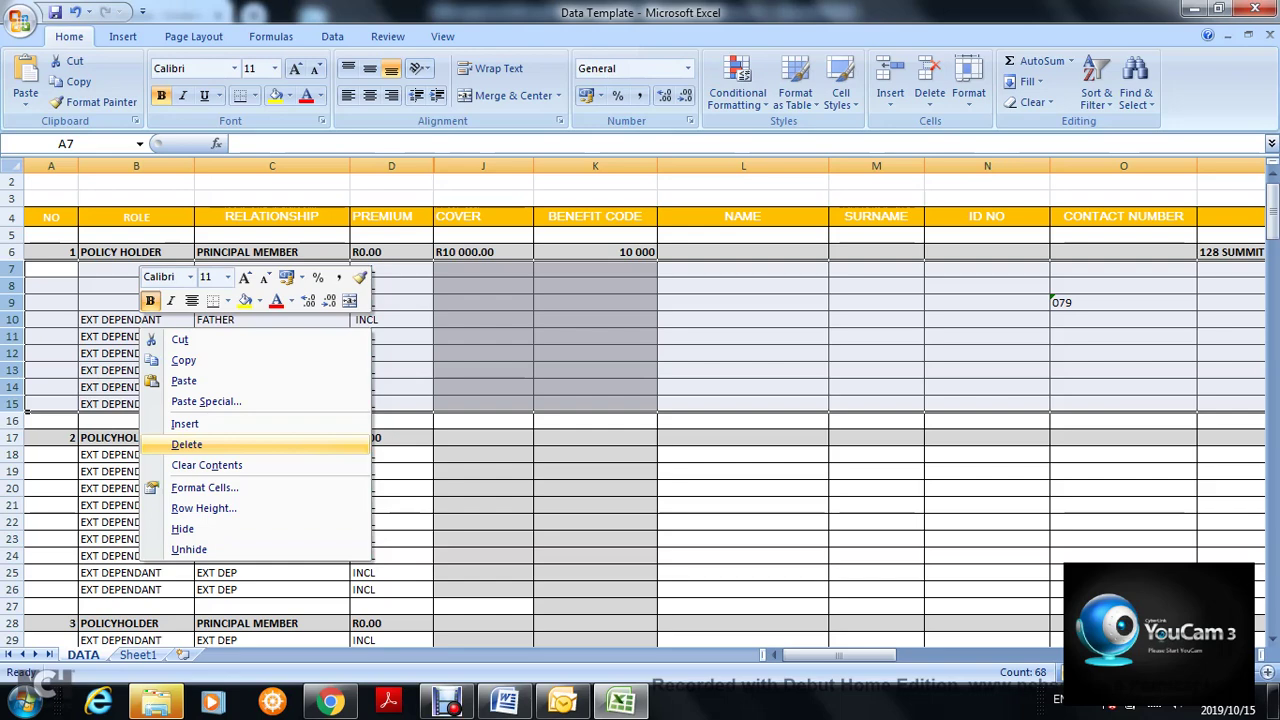
left_click(186, 444)
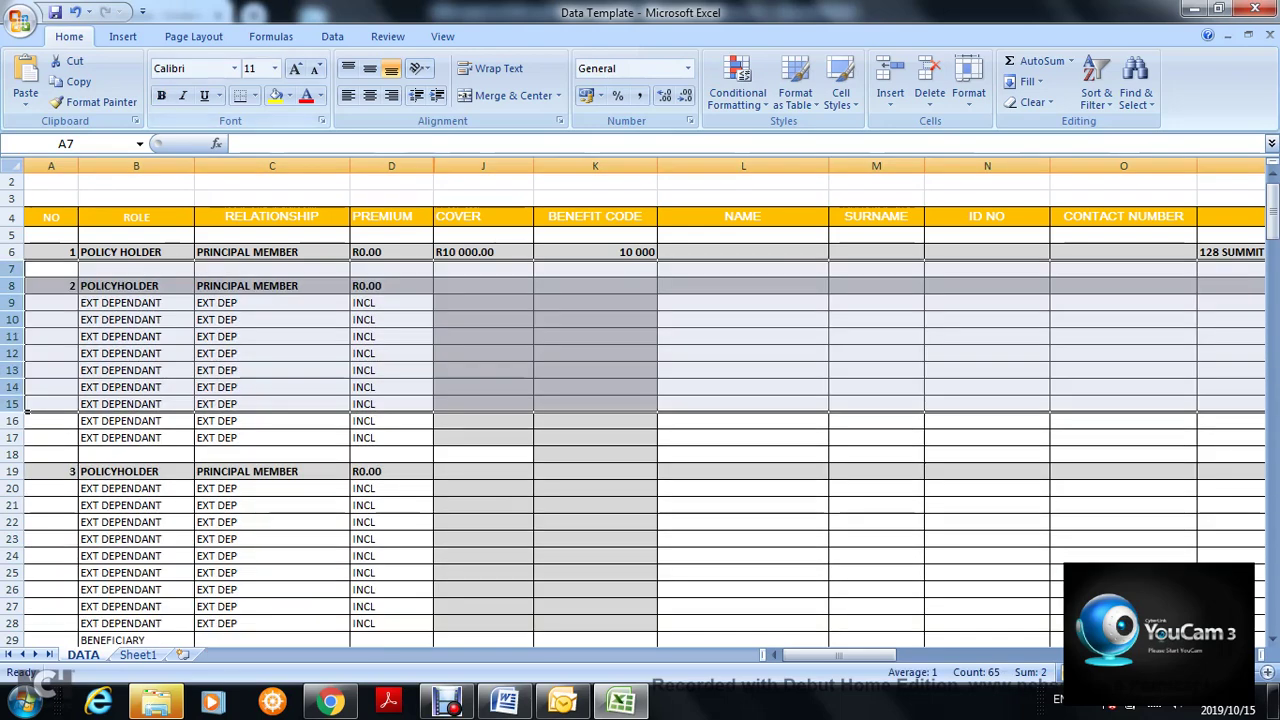
key("ctrl+z")
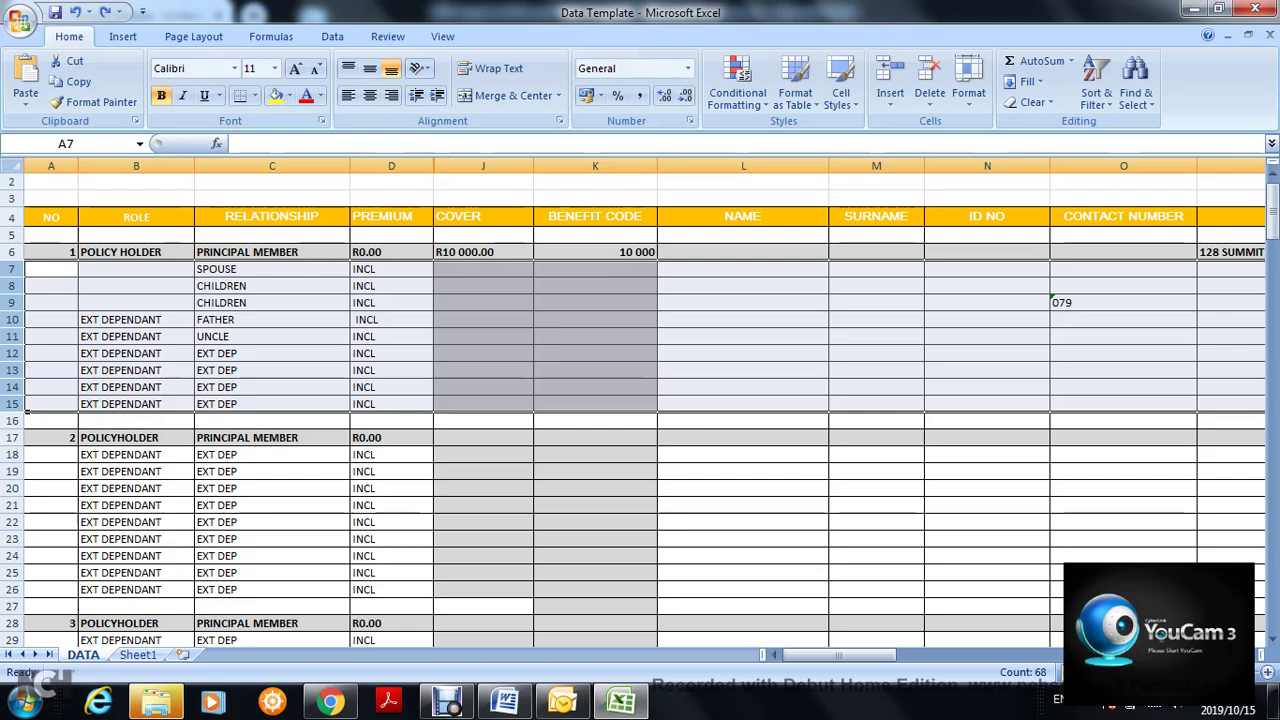
key("Delete")
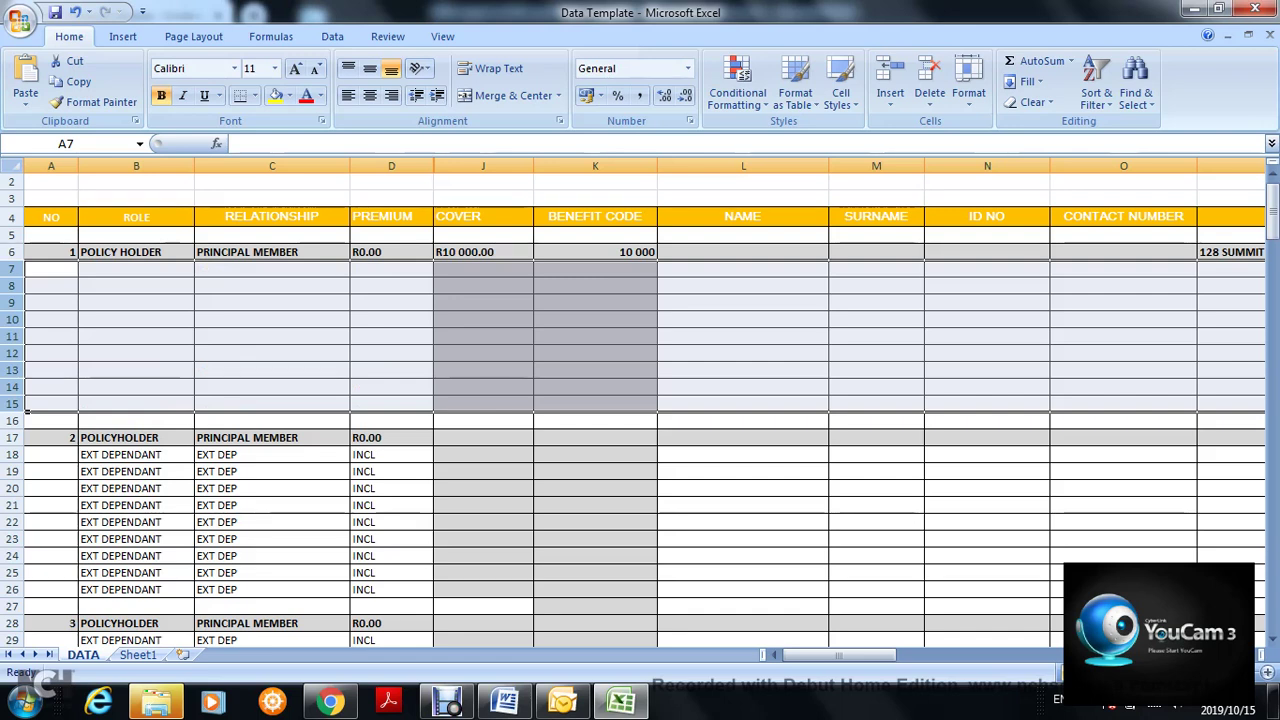
key("ctrl+z")
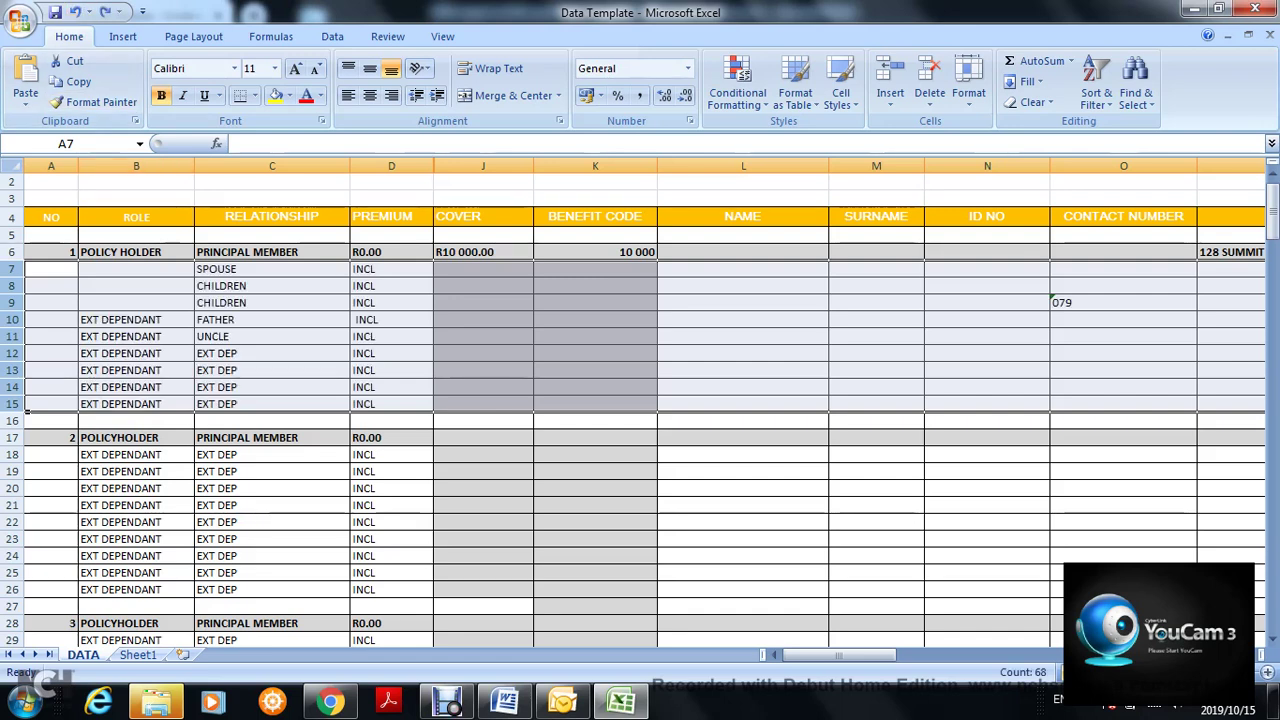
right_click(145, 281)
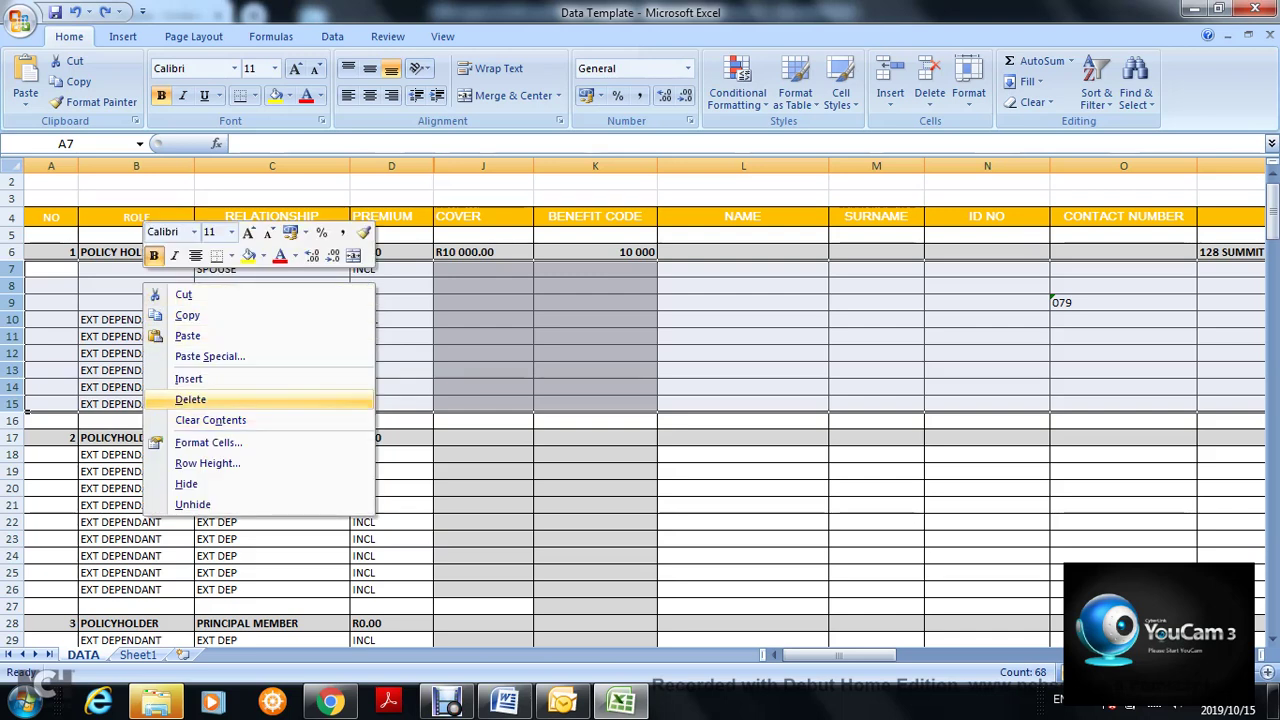
left_click(190, 399)
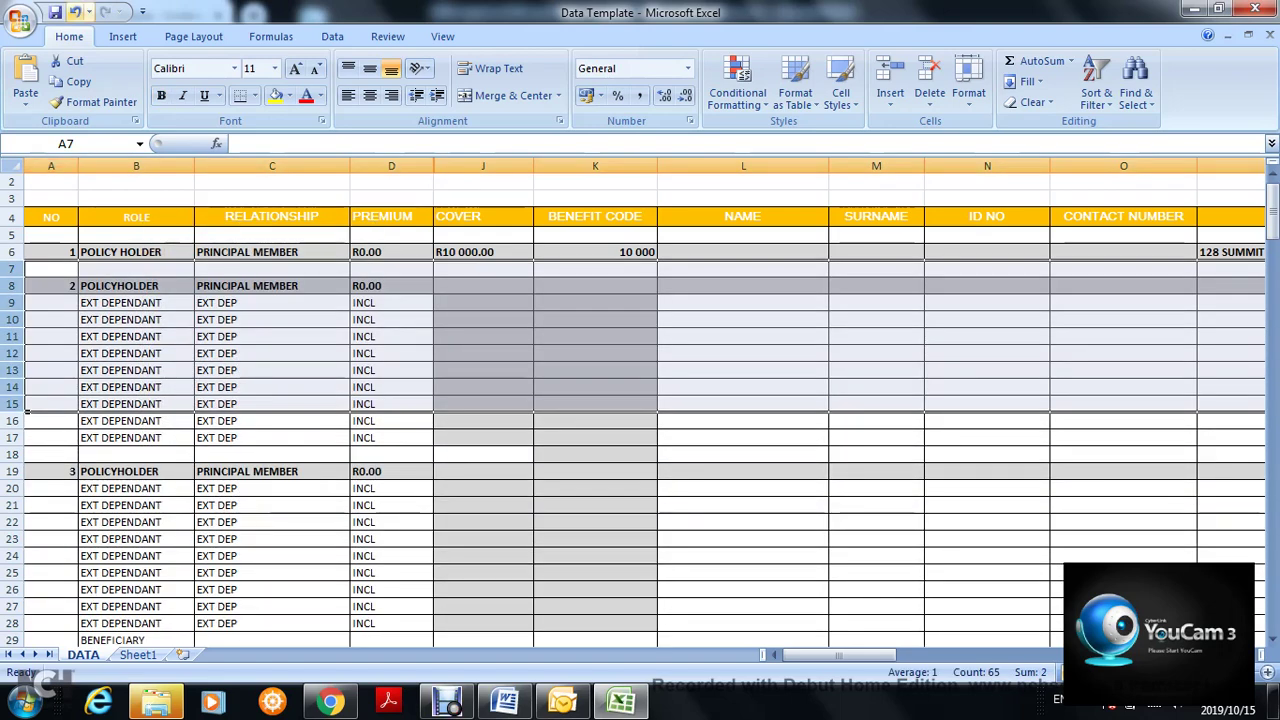
key("ctrl+z")
- Insert a blank row at row 16, then undo the insertion
left_click(190, 390)
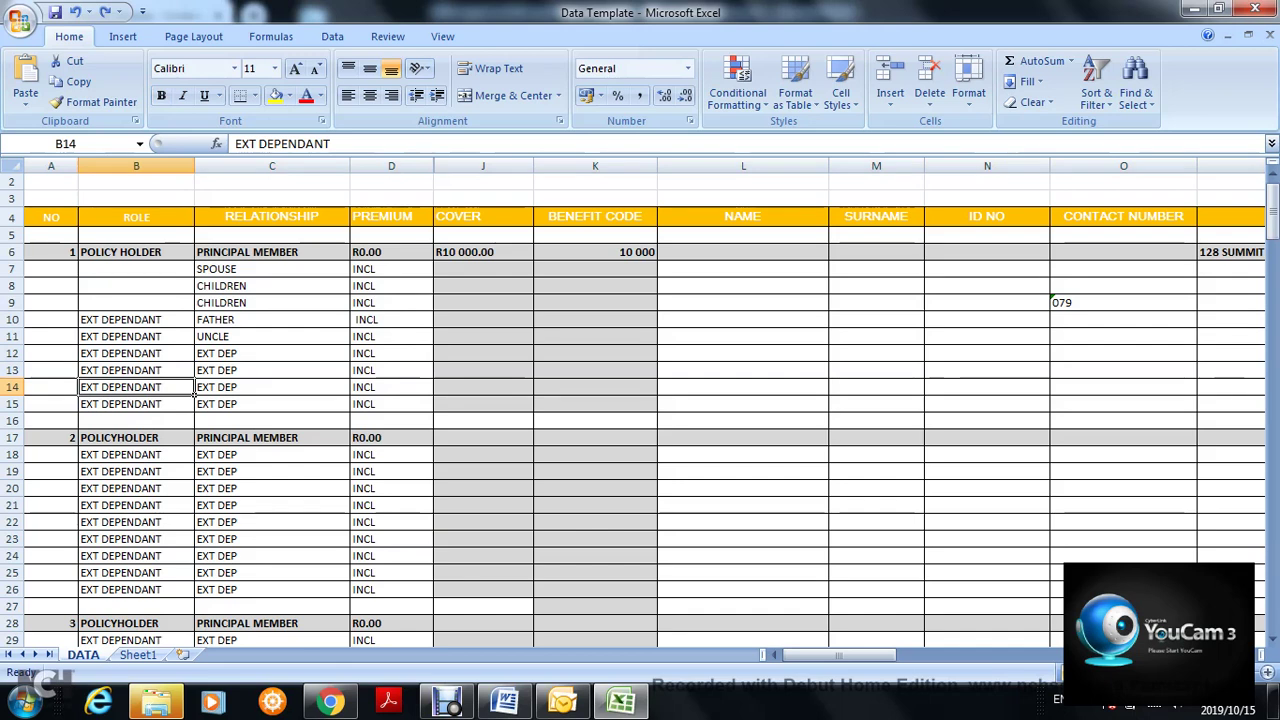
left_click(14, 420)
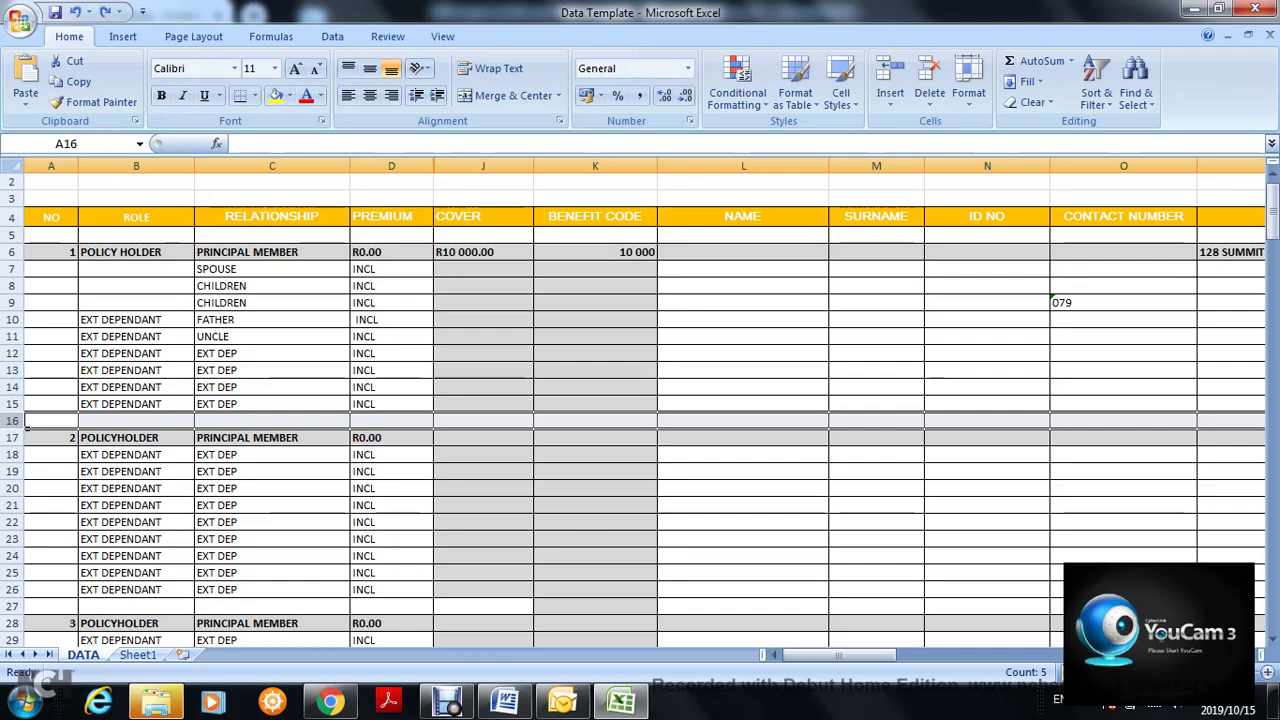
right_click(25, 423)
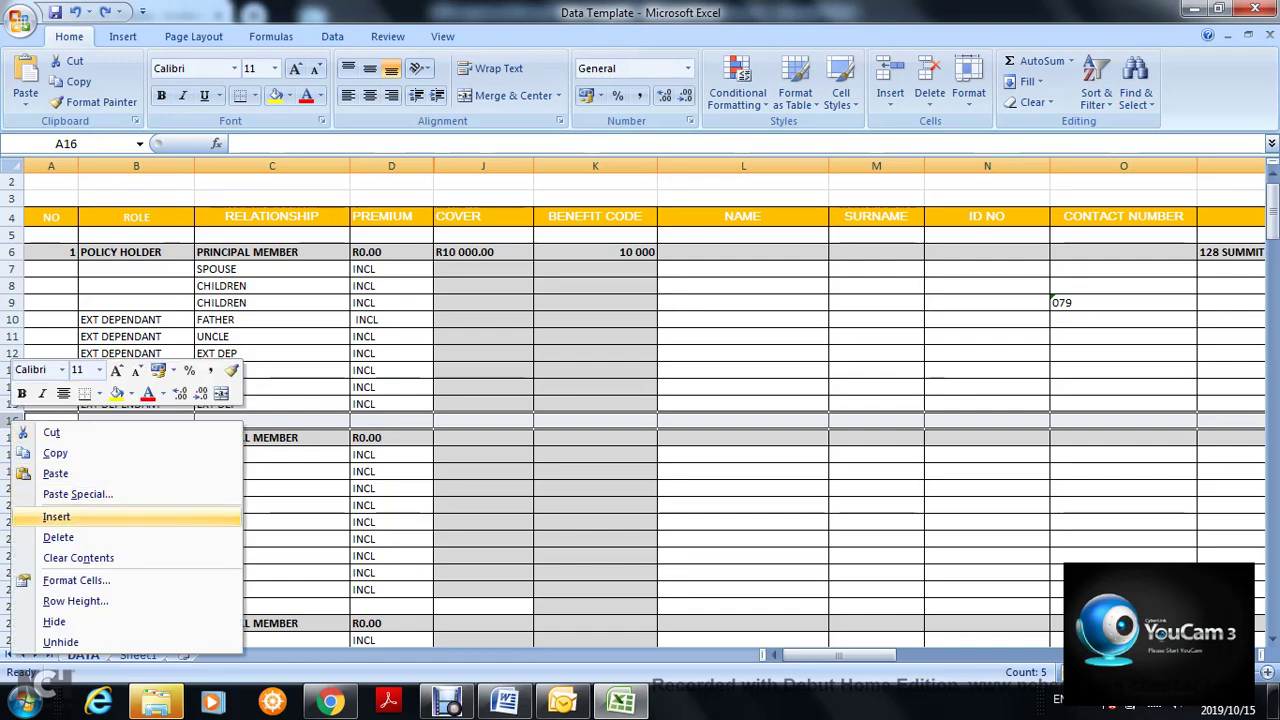
left_click(56, 516)
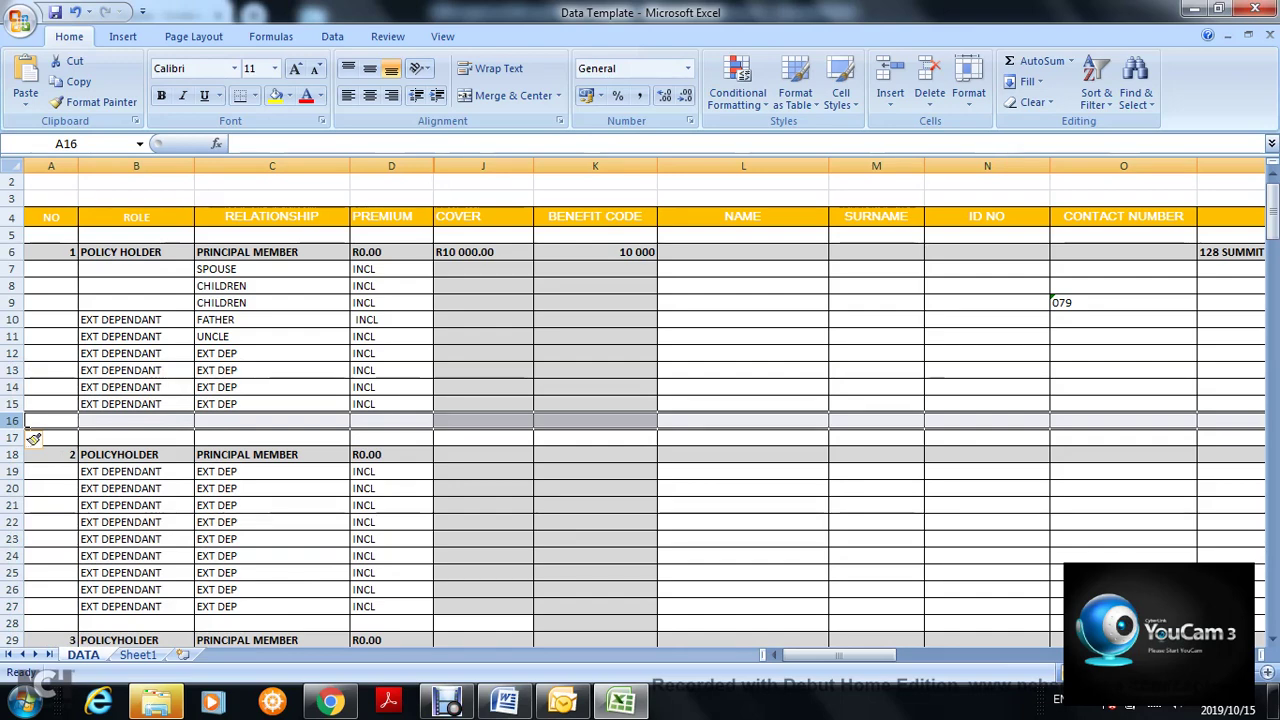
left_click(75, 12)
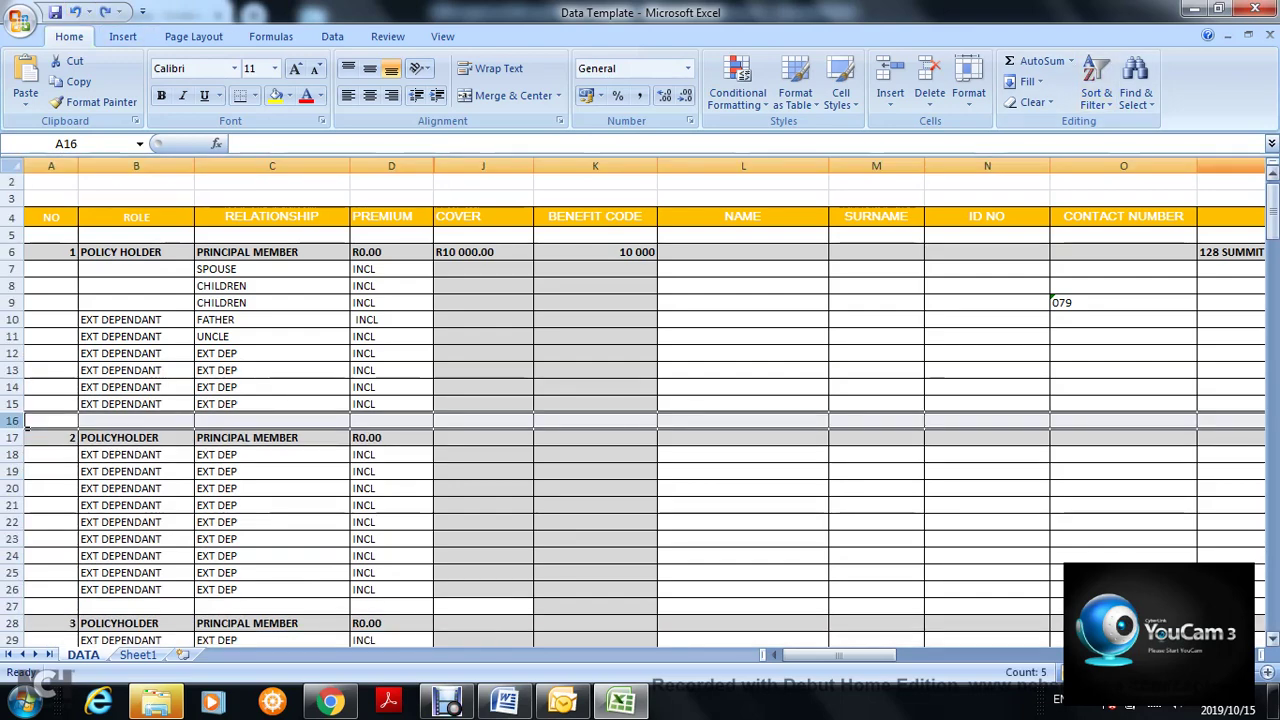
- Delete the BENEFICIARY label from cell B38 under policyholder 3
left_click_drag(1272, 212, 1272, 260)
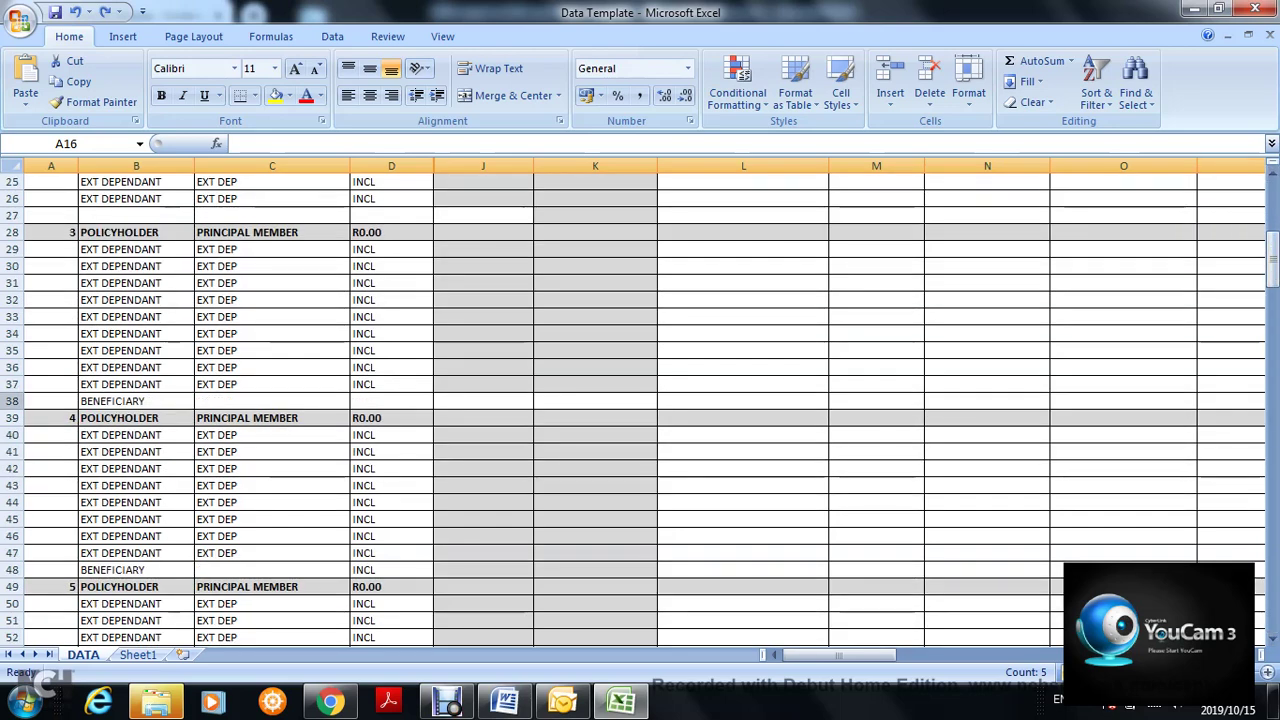
left_click(20, 401)
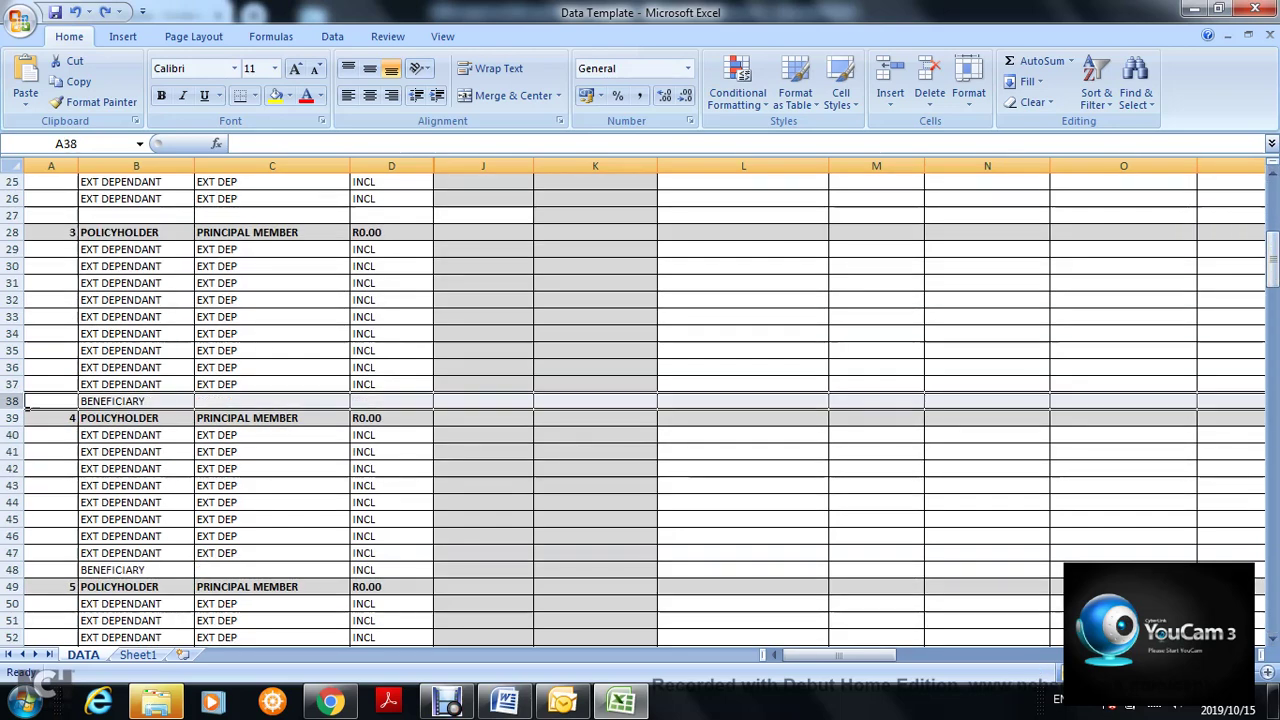
left_click(188, 402)
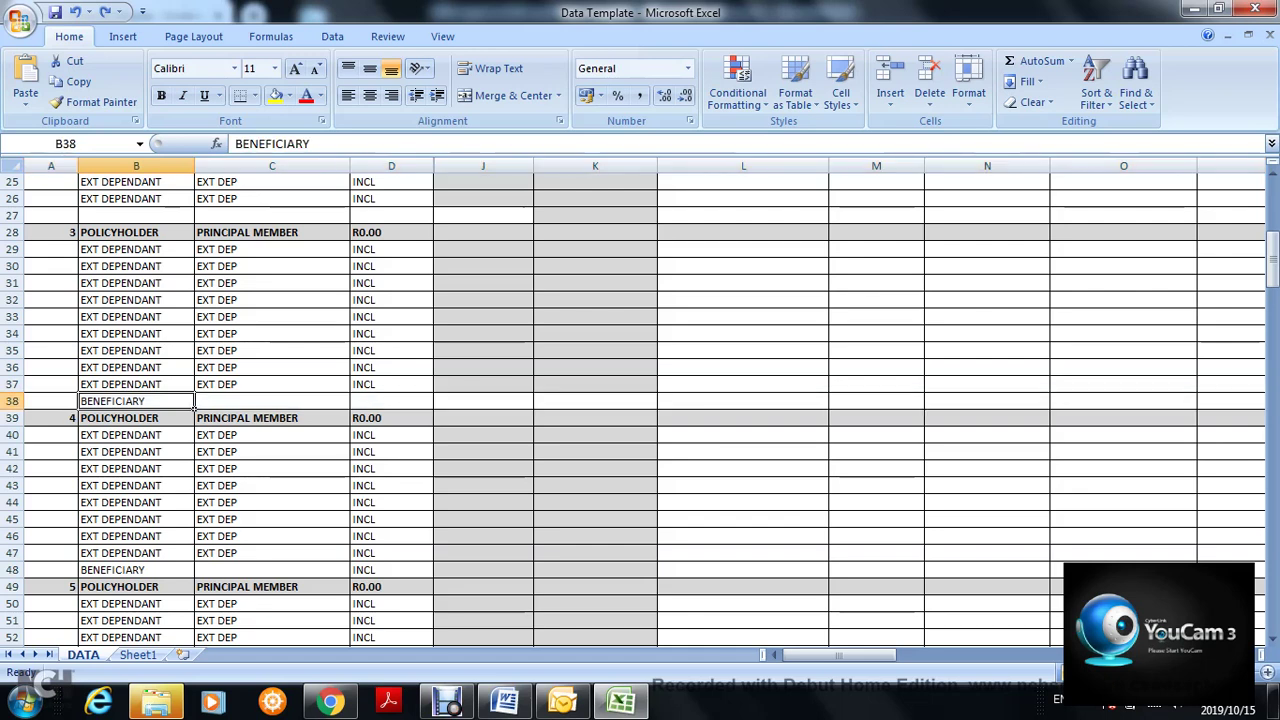
key("Delete")
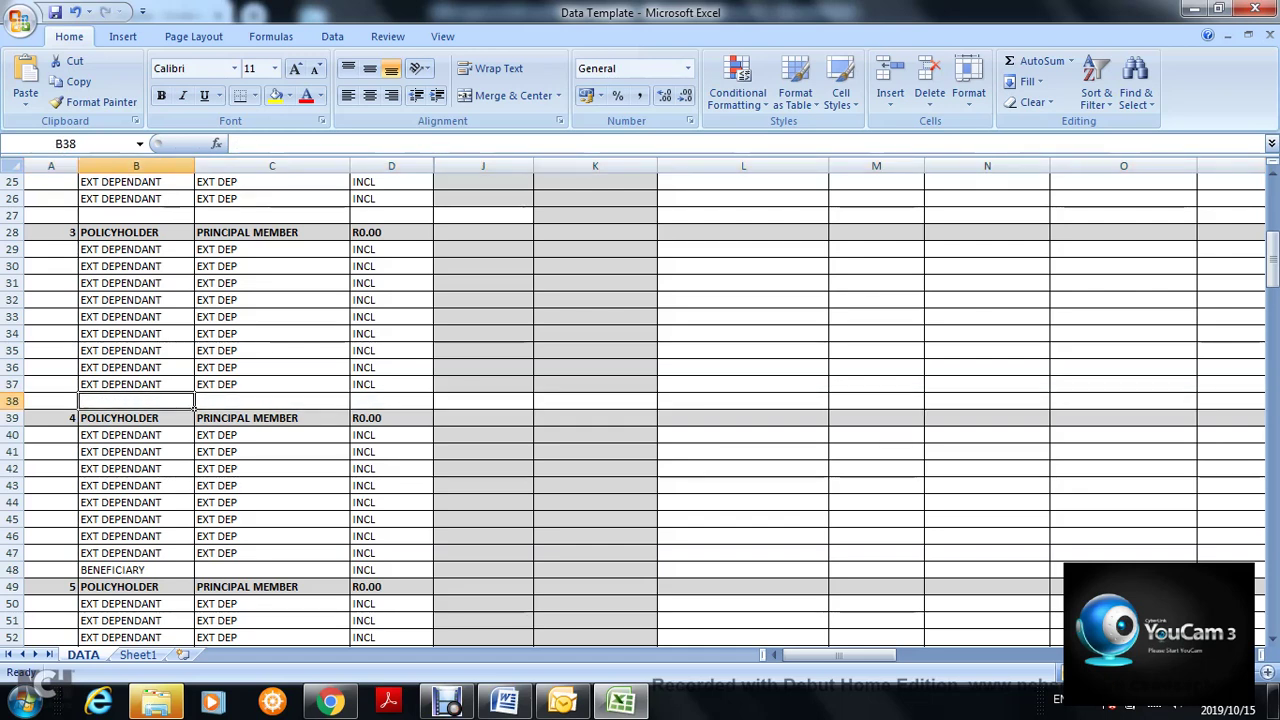
left_click_drag(1272, 245, 1272, 372)
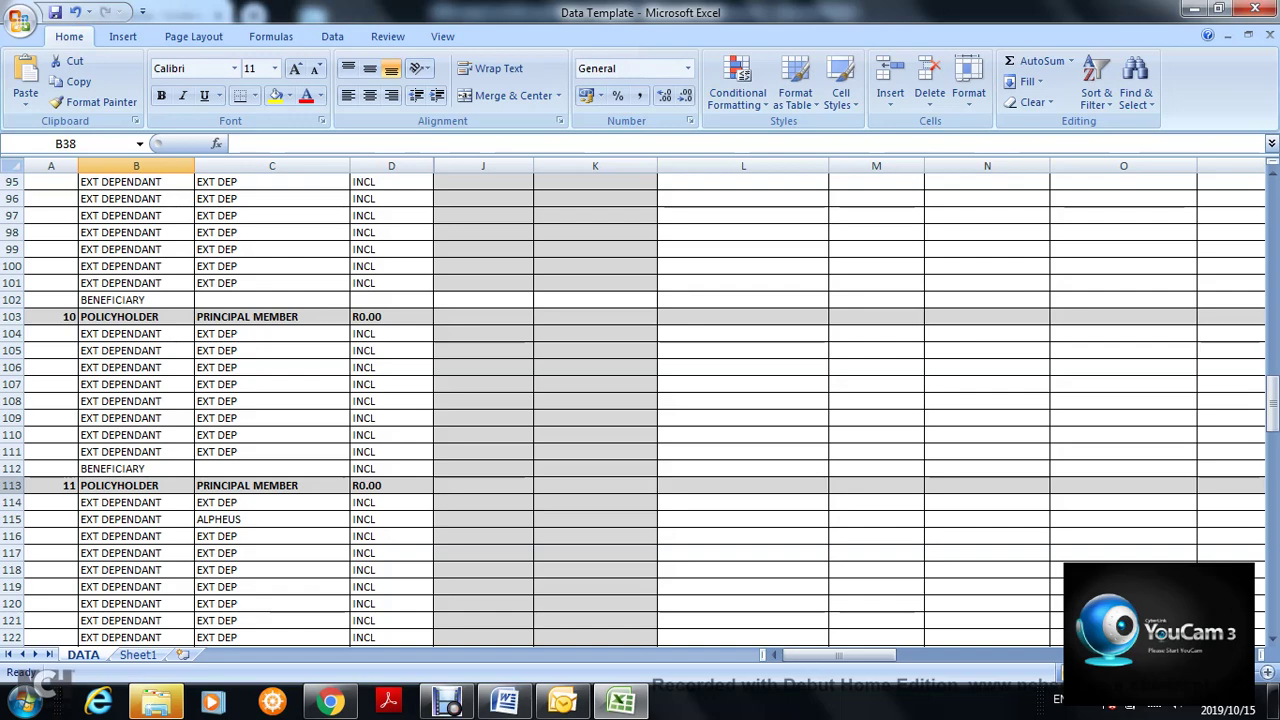
left_click(14, 485)
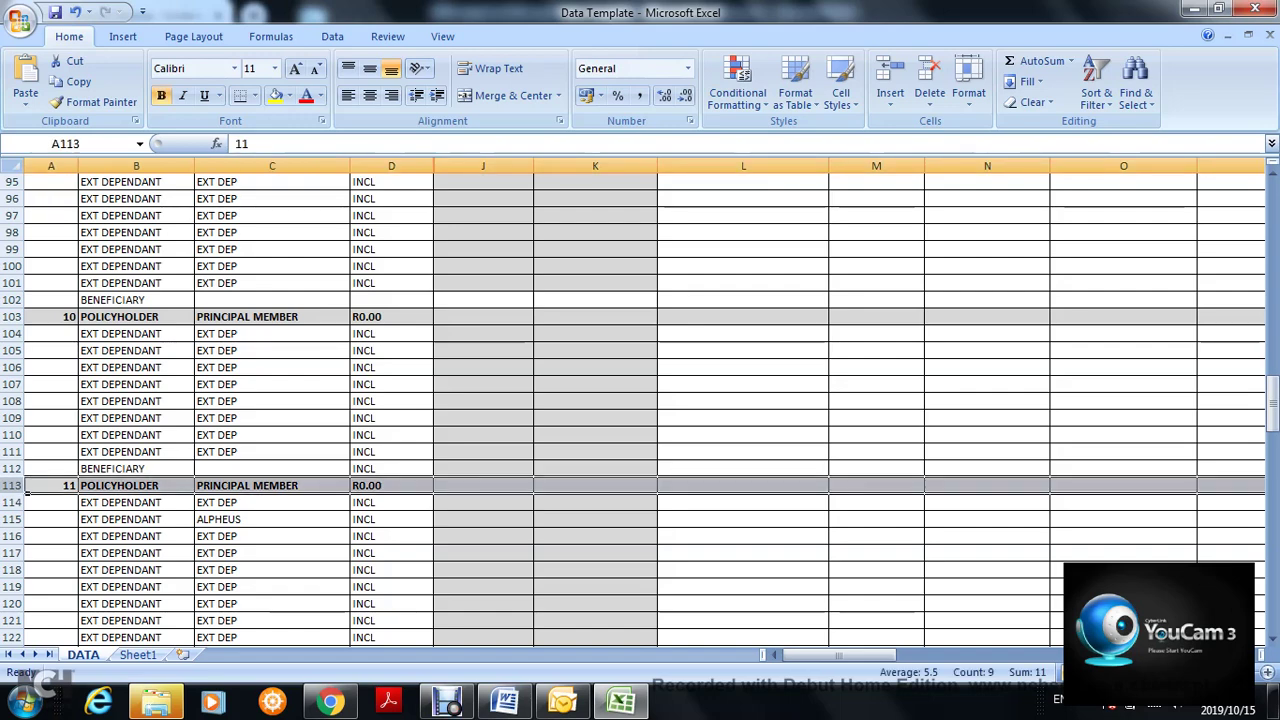
left_click_drag(14, 485, 27, 342)
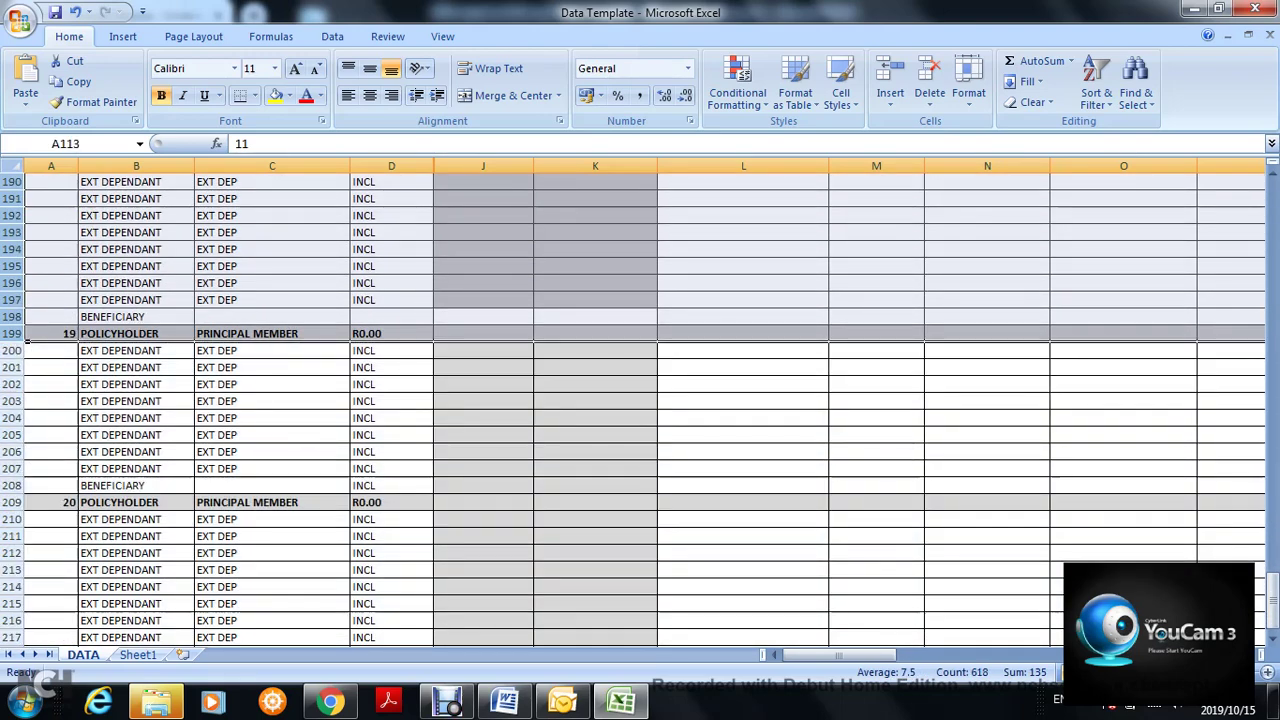
scroll(1258, 596, "up", 18)
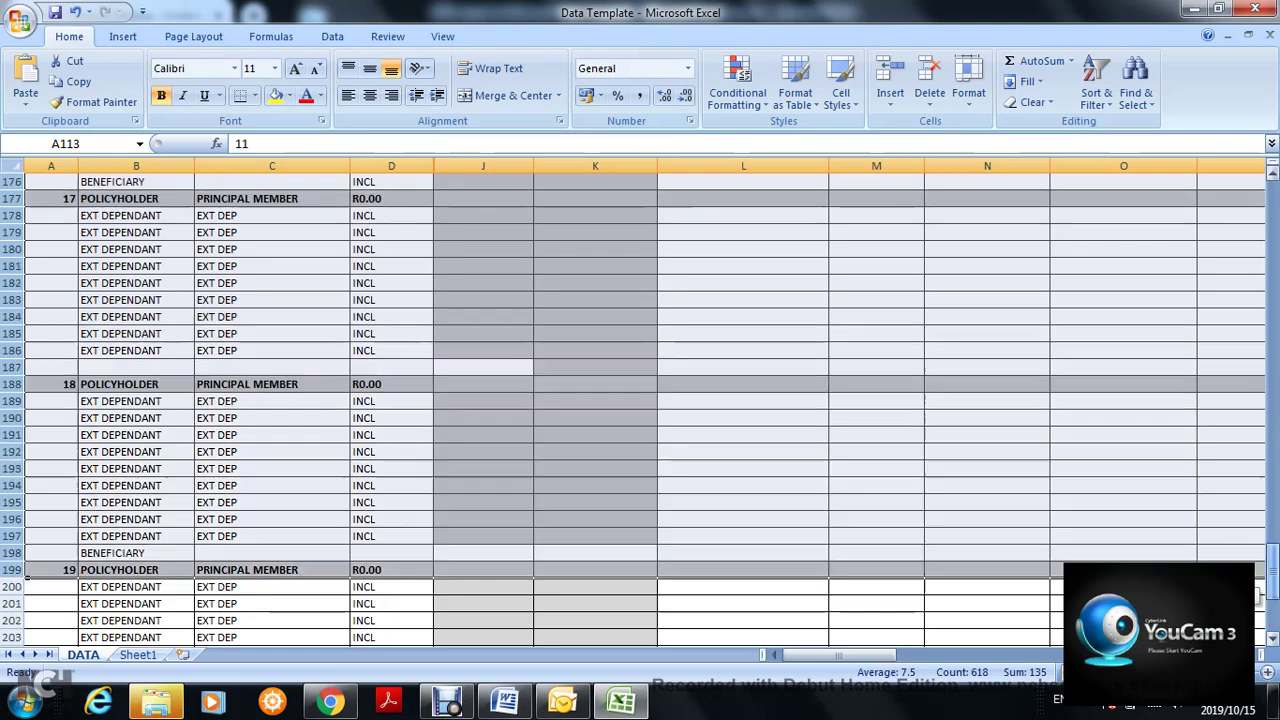
scroll(1258, 596, "up", 20)
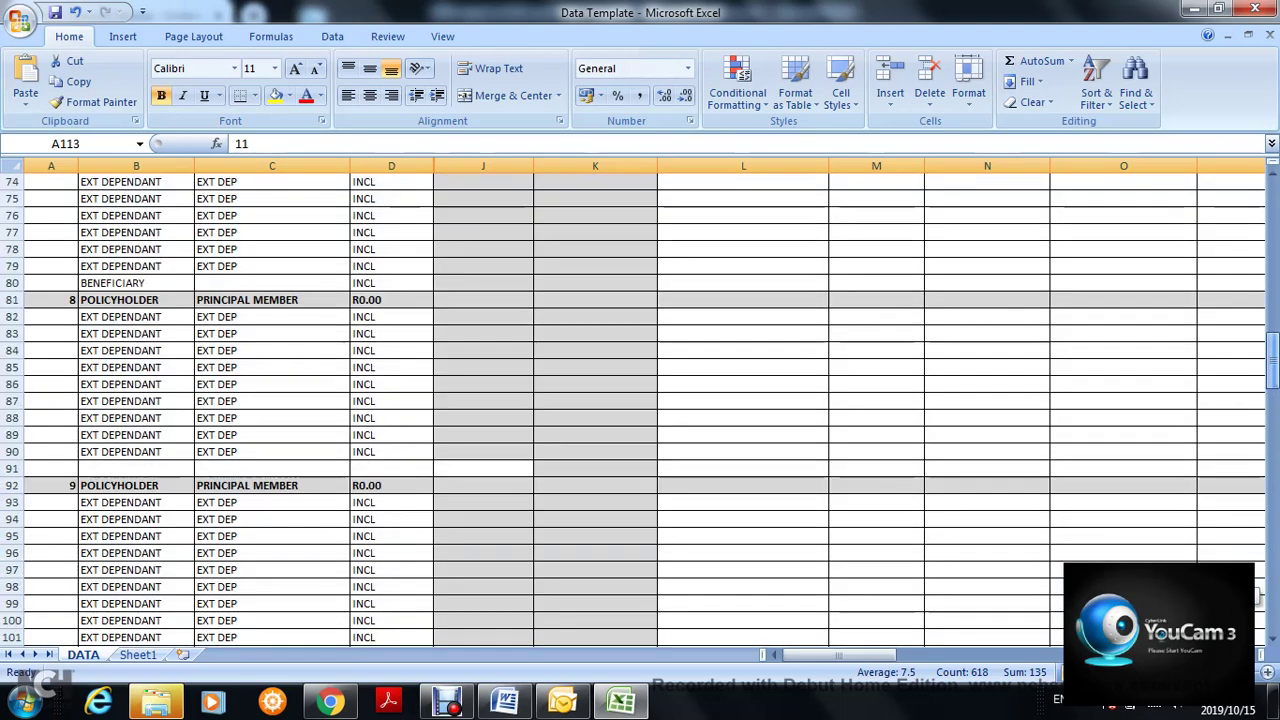
scroll(1258, 596, "up", 5)
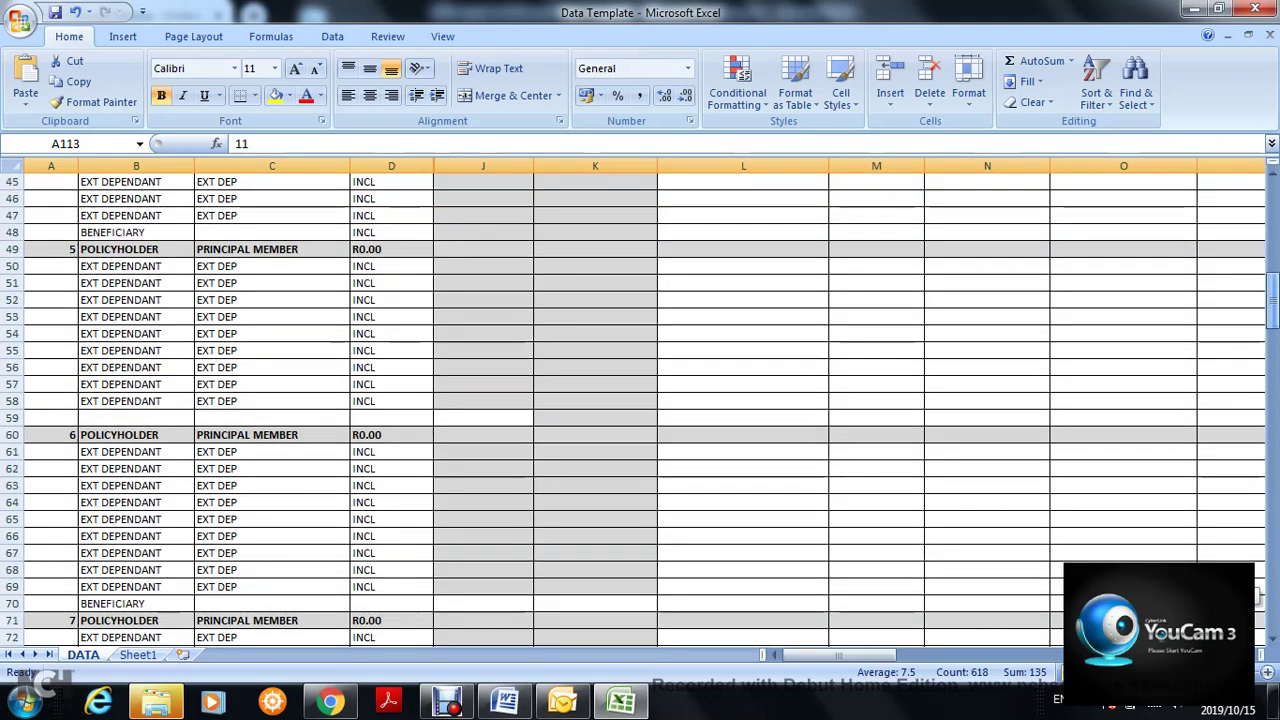
scroll(1258, 596, "up", 6)
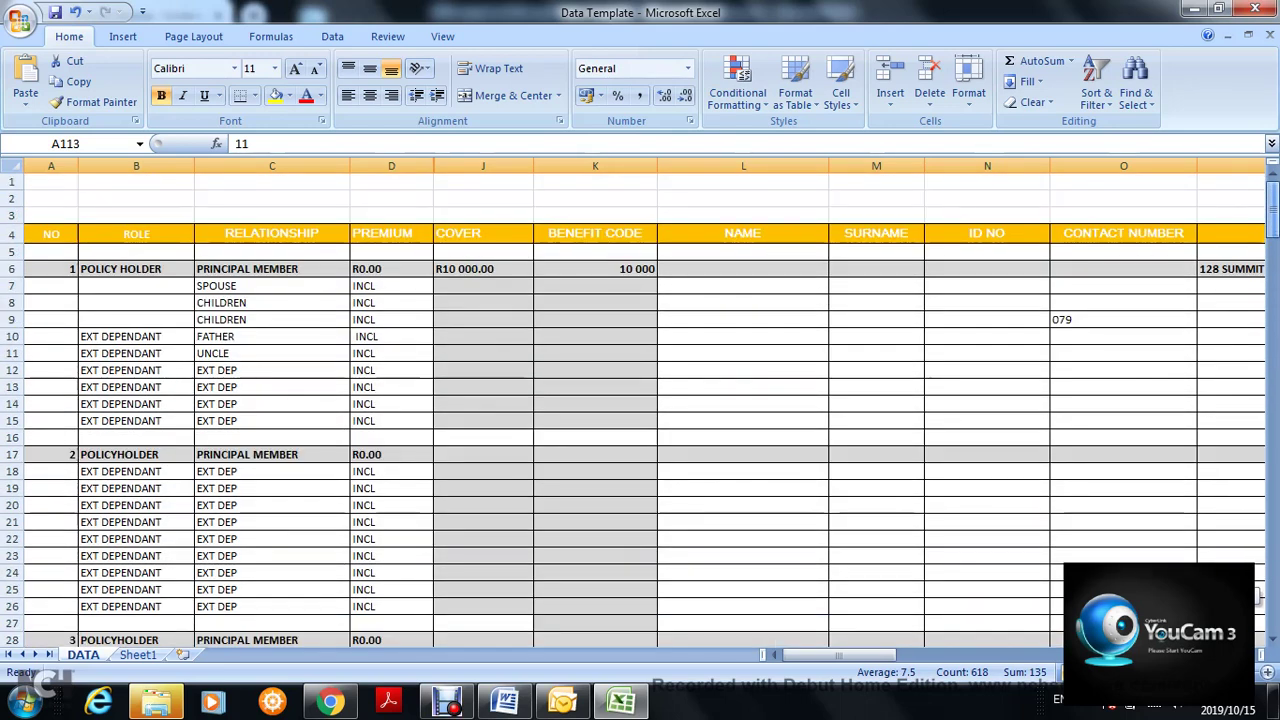
scroll(640, 410, "down", 2)
scroll(640, 410, "up", 2)
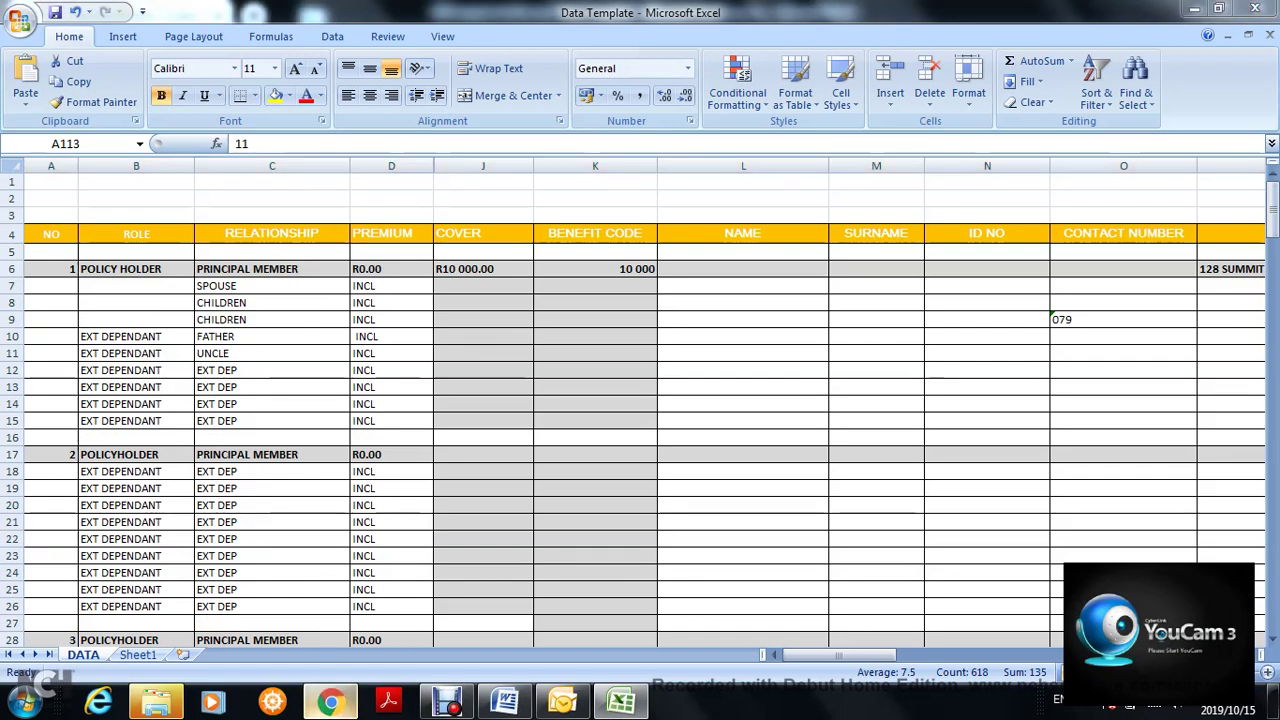
left_click(330, 701)
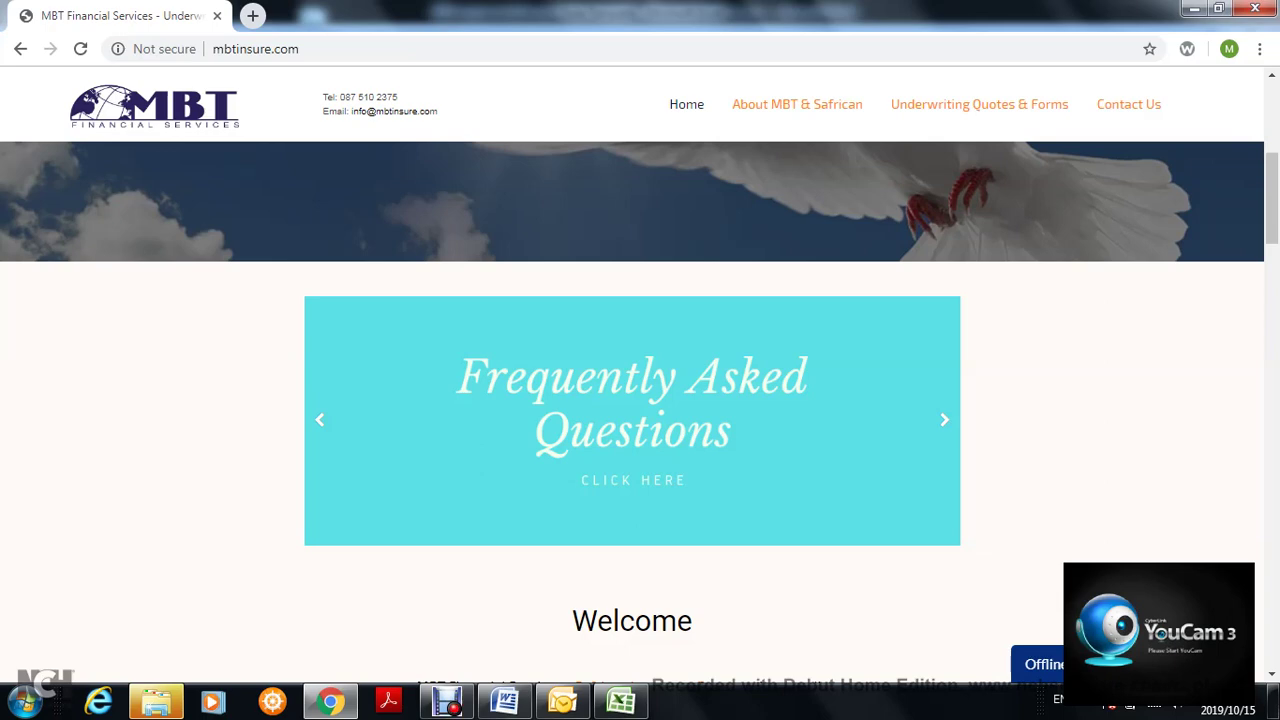
left_click(687, 104)
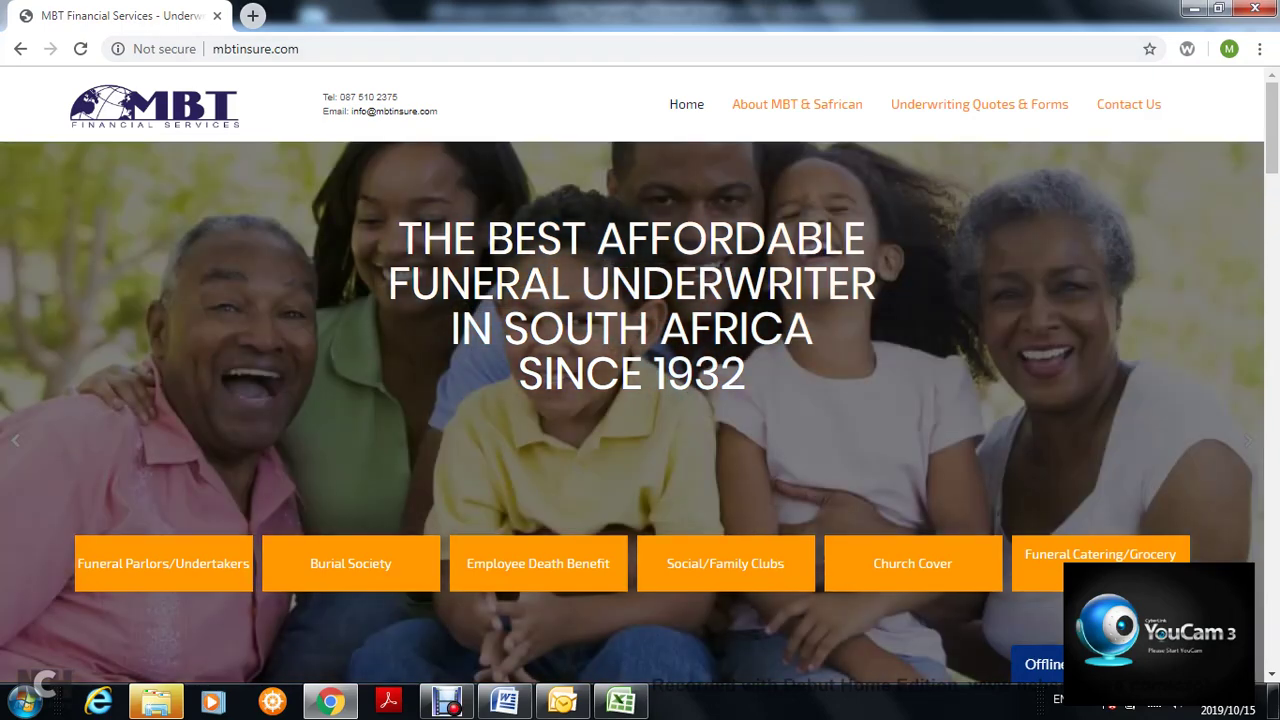
left_click(252, 15)
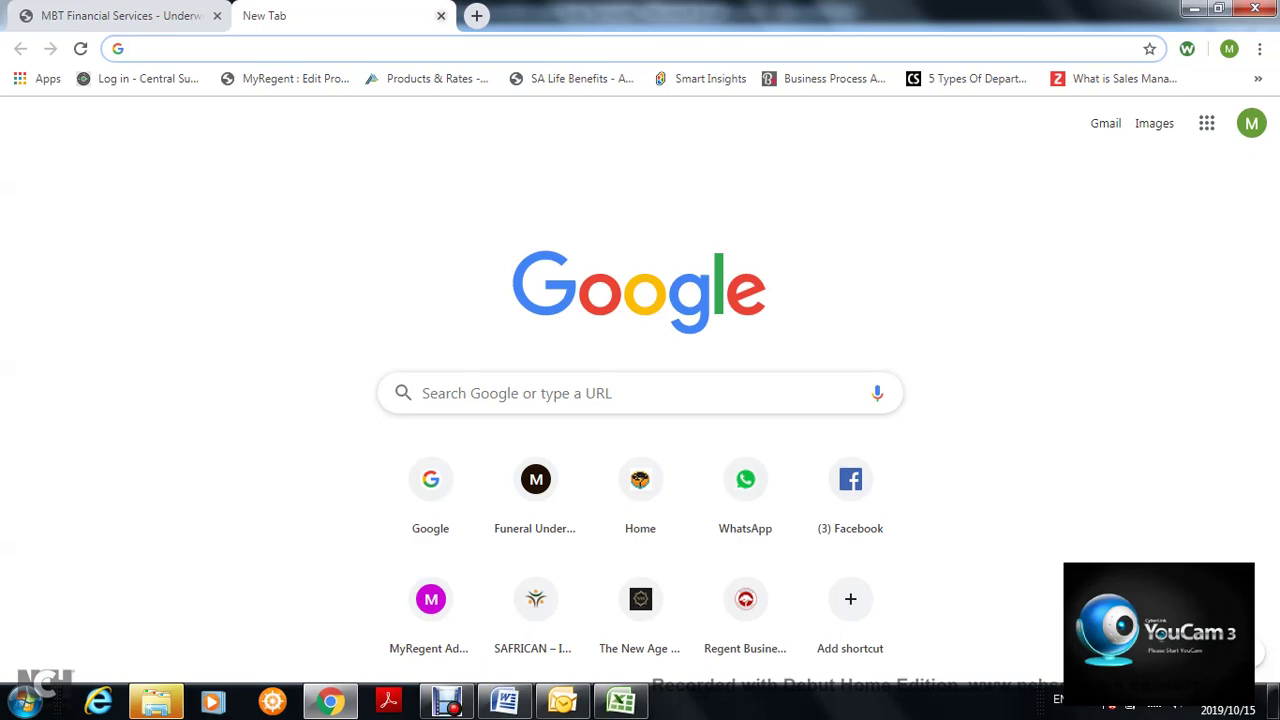
left_click(441, 15)
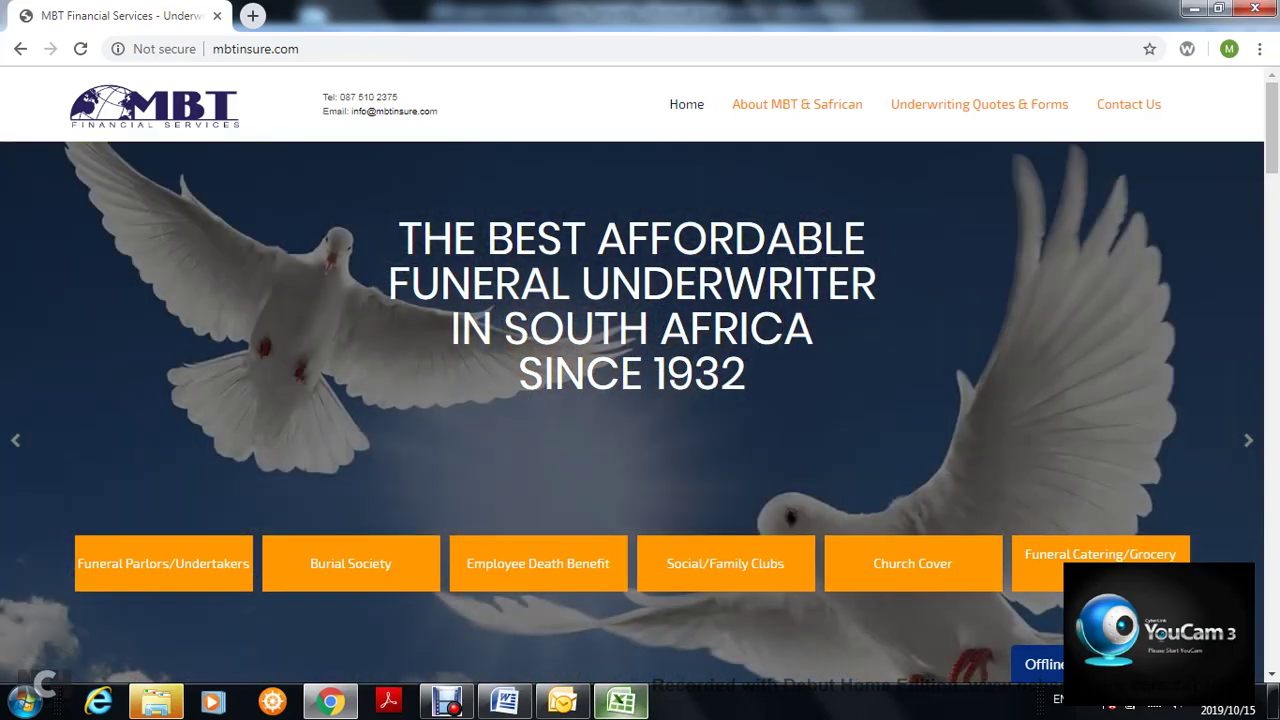
left_click(620, 701)
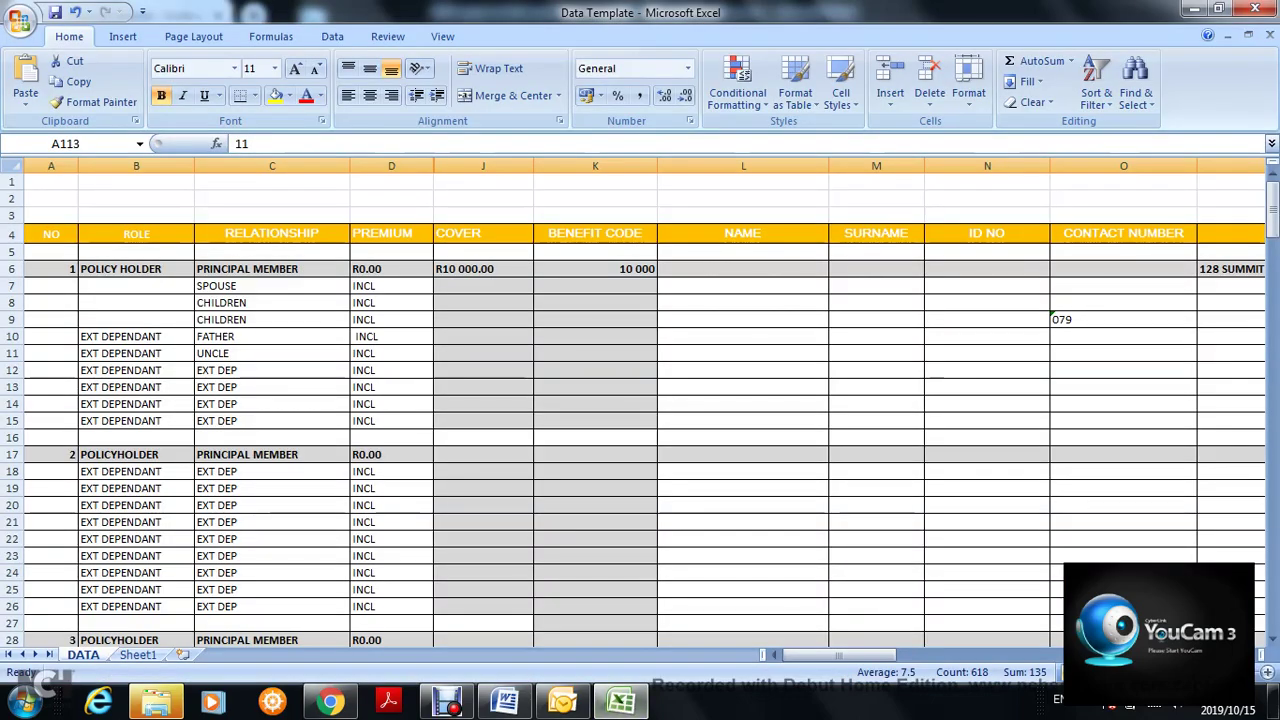